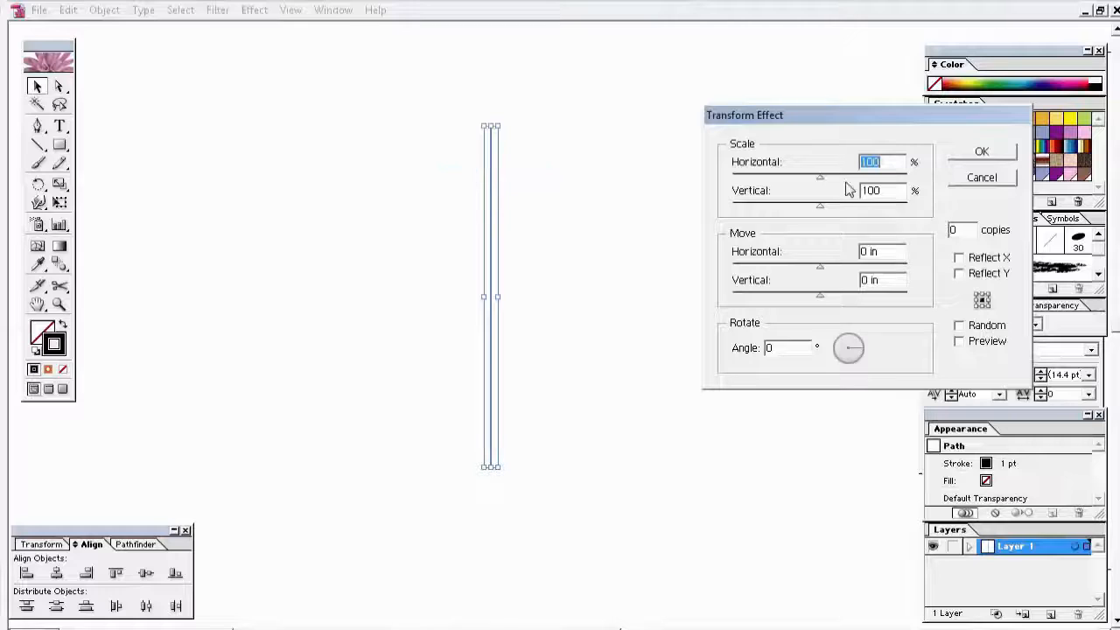
Step: Apply a Transform effect of 11 copies rotated -15° to the vertical line
left_click(957, 230)
type("11")
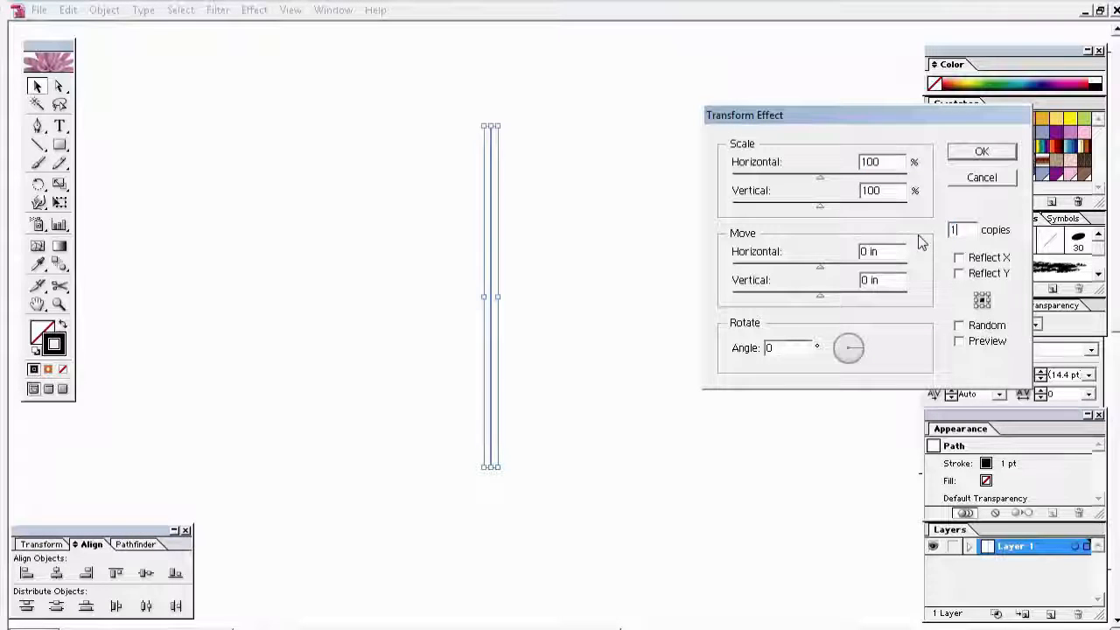
left_click(779, 350)
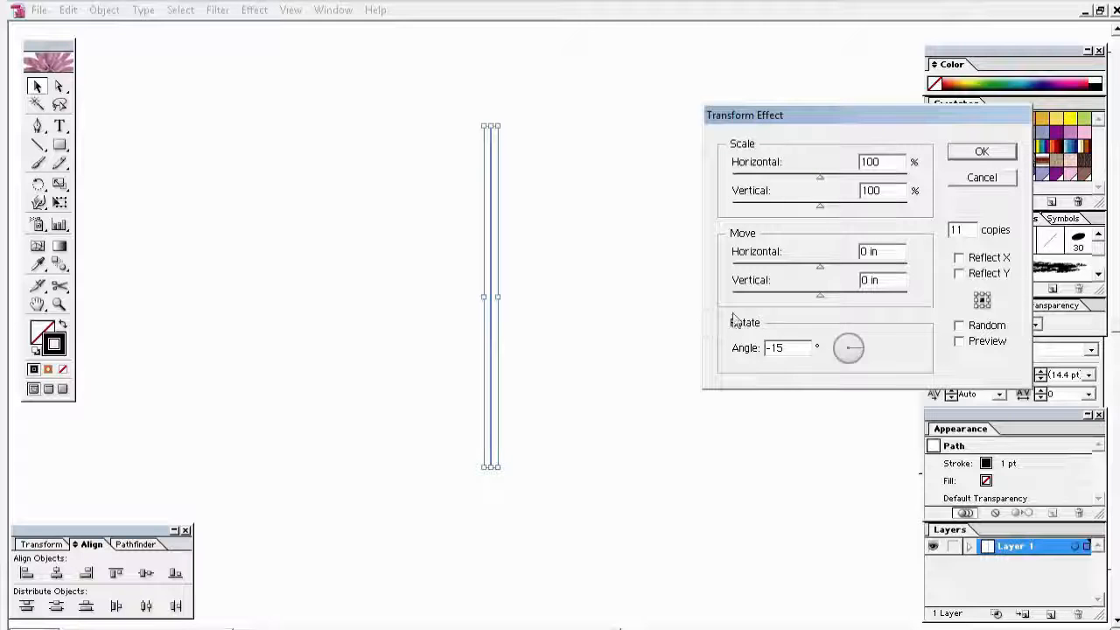
left_click(960, 341)
left_click(981, 152)
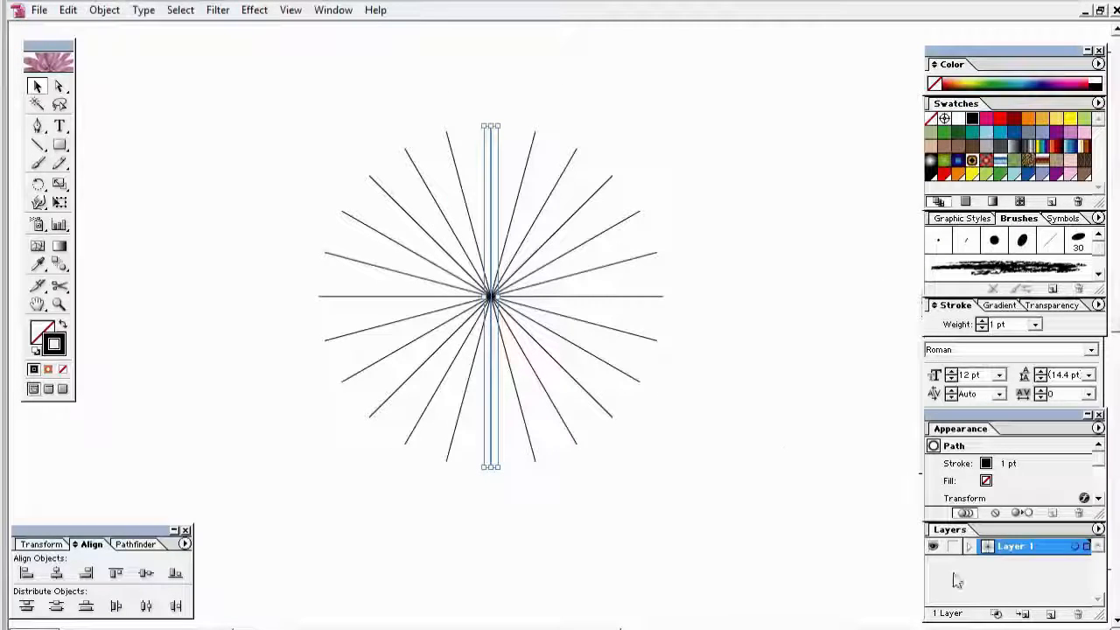
Step: Add Layer 2 above Layer 1, clear the selection, and make sure Smart Guides are on
left_click(1051, 615)
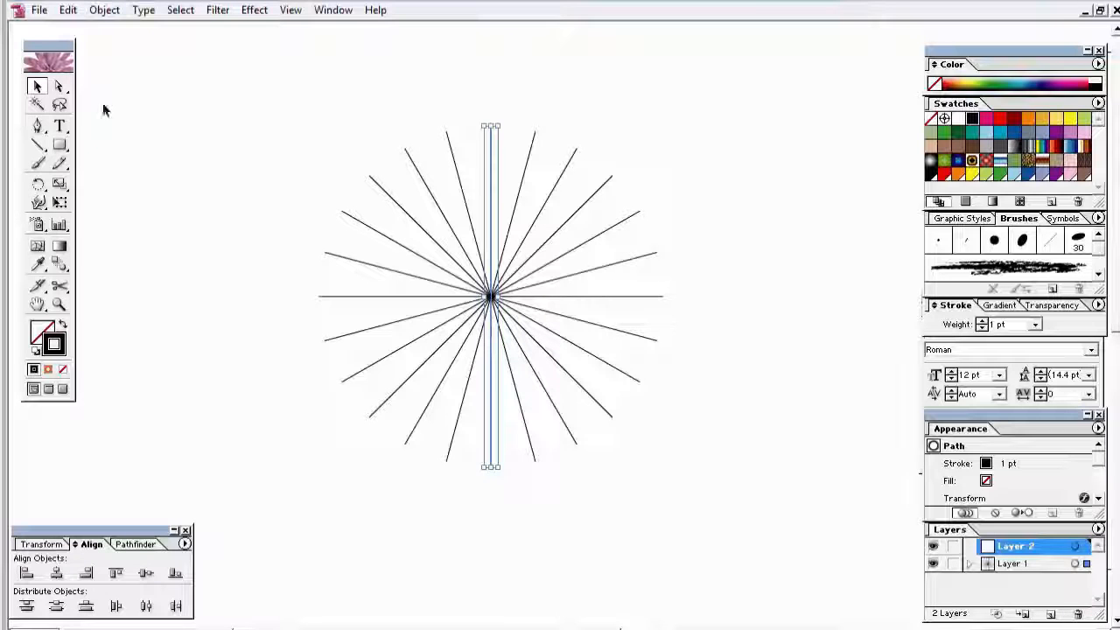
left_click(266, 185)
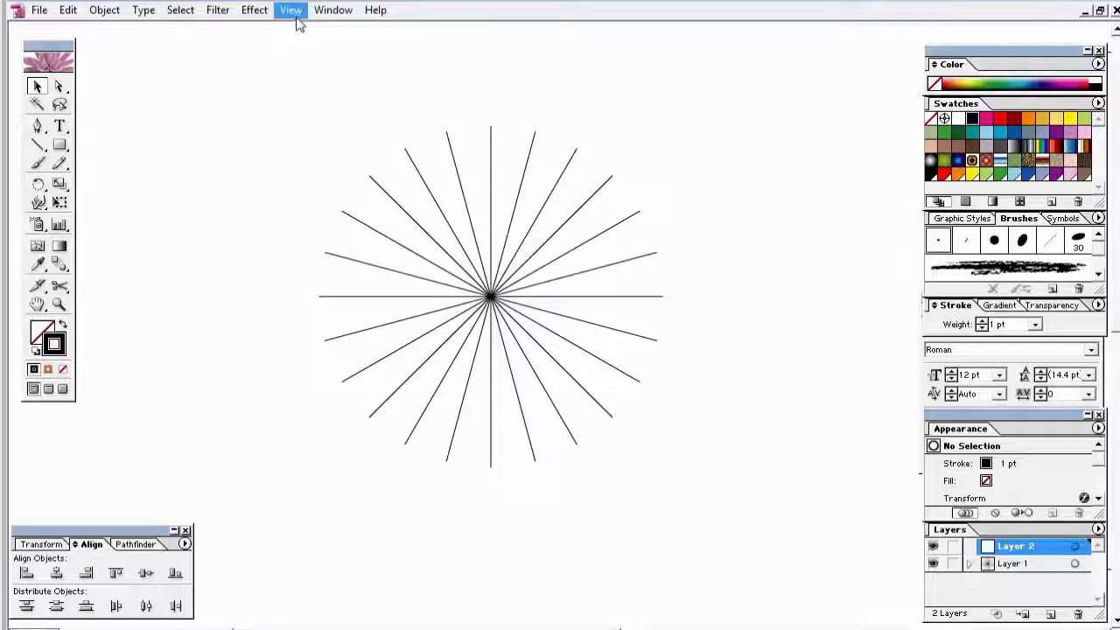
left_click(292, 12)
left_click(293, 423)
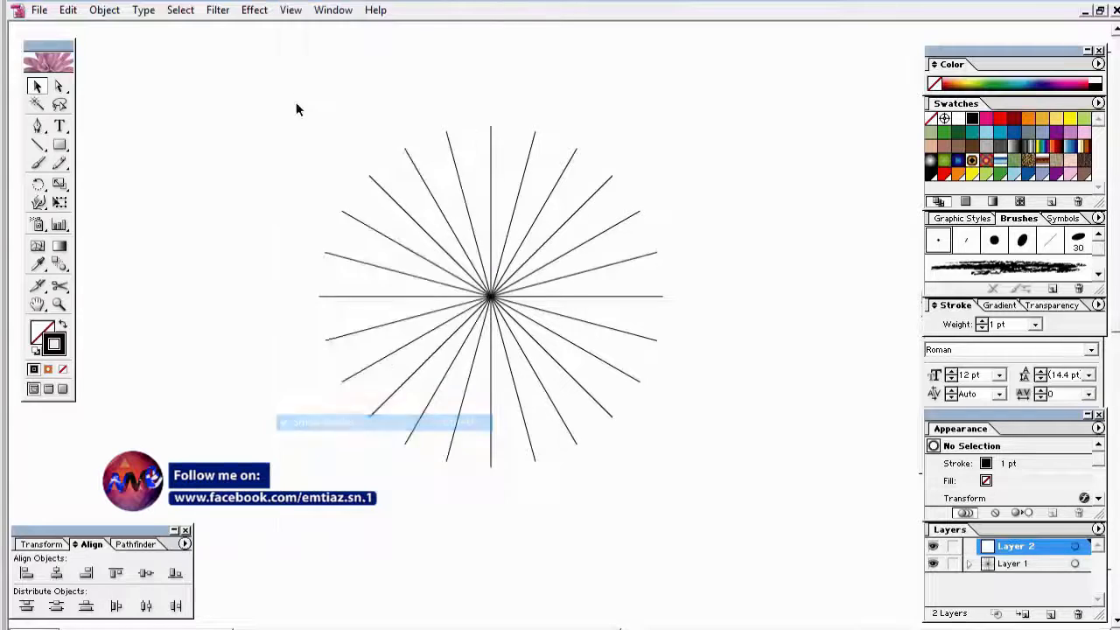
left_click(291, 10)
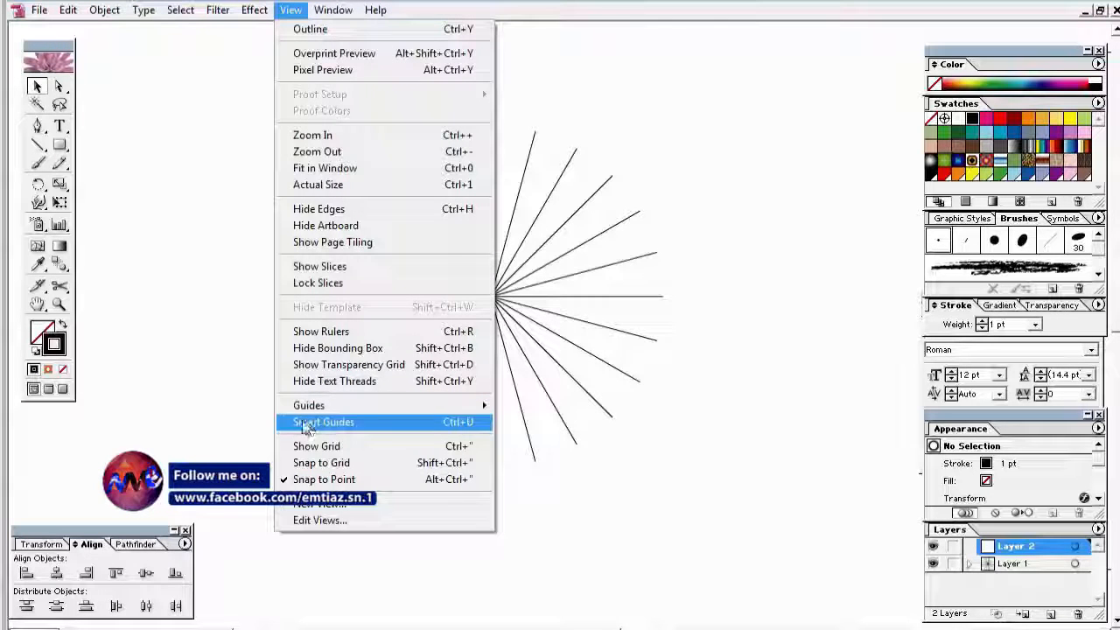
left_click(300, 425)
left_click(291, 9)
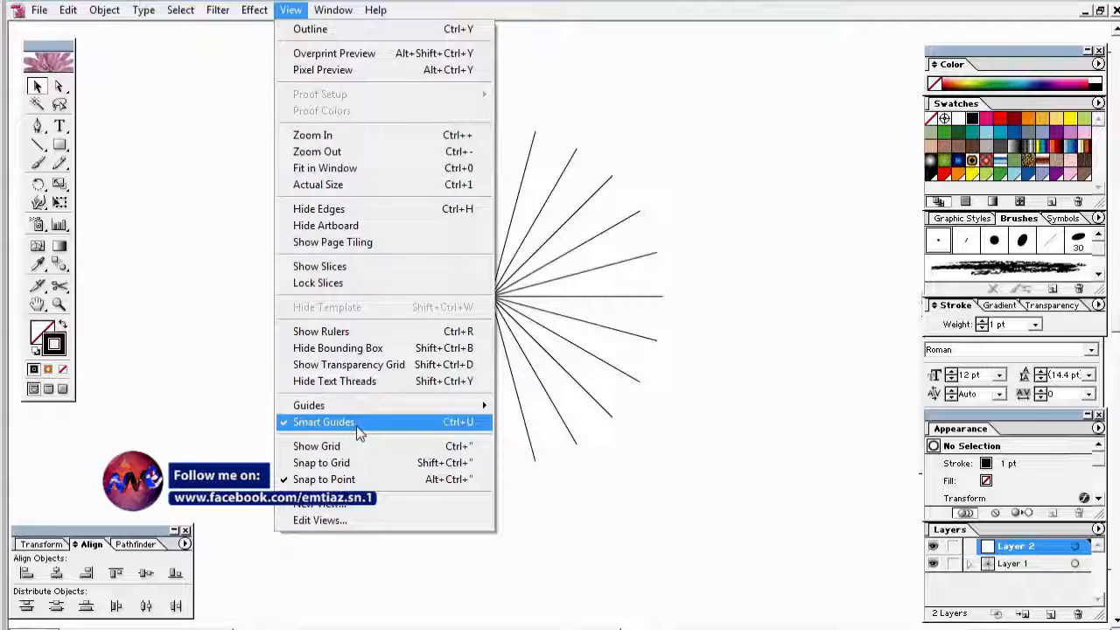
left_click(290, 10)
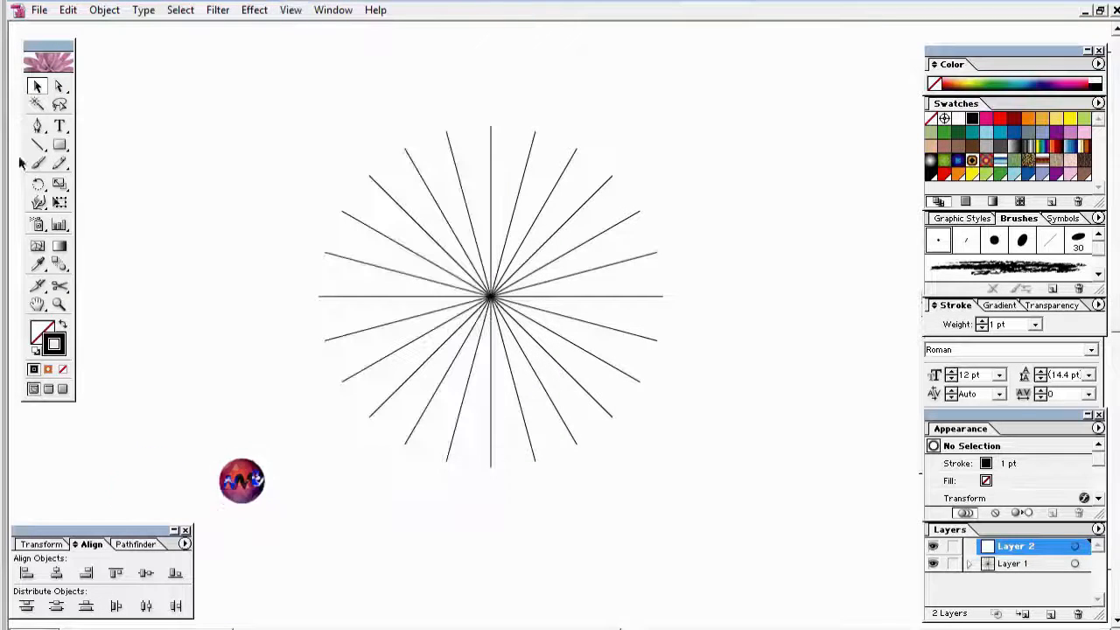
left_click(37, 144)
Step: Draw a vertical and a horizontal line crossing at the starburst's centre on Layer 2
left_click_drag(489, 80, 487, 499)
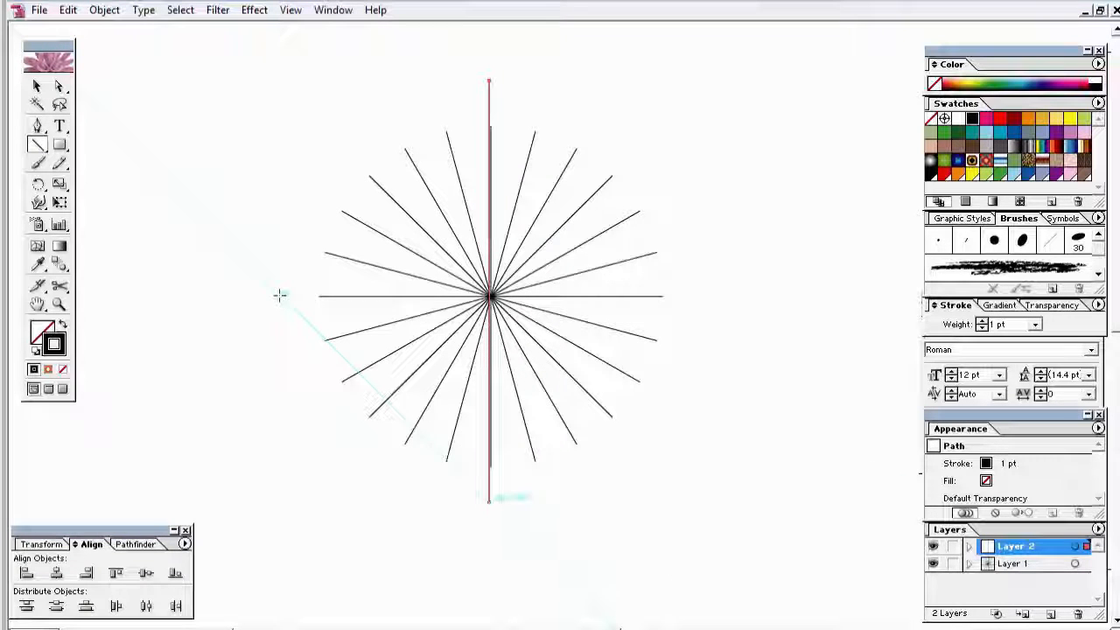
key("ctrl+z")
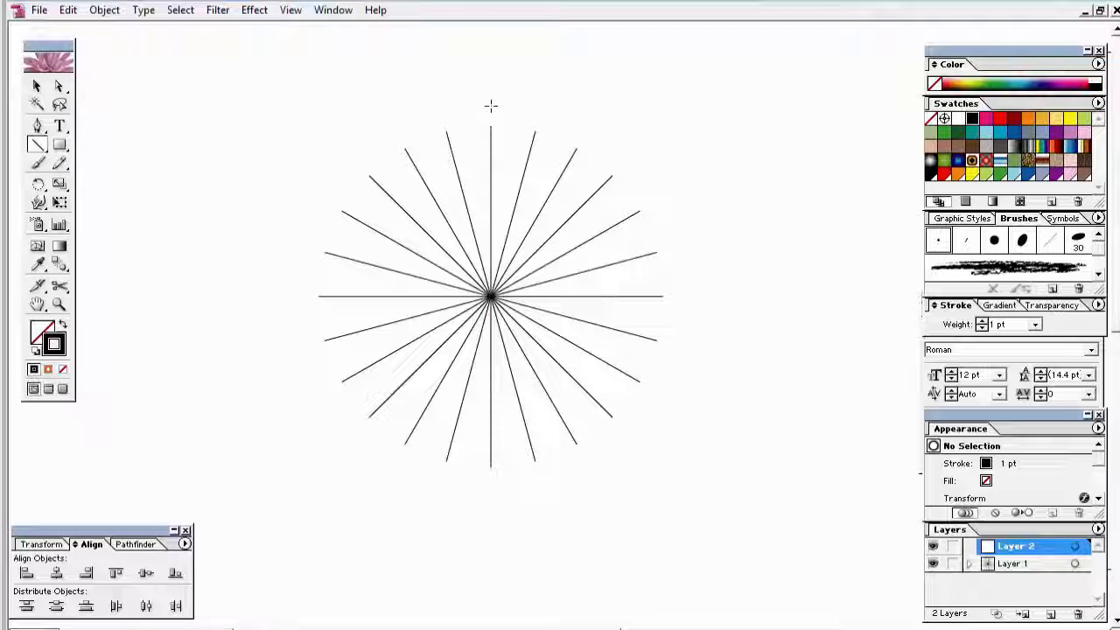
left_click_drag(491, 106, 490, 504)
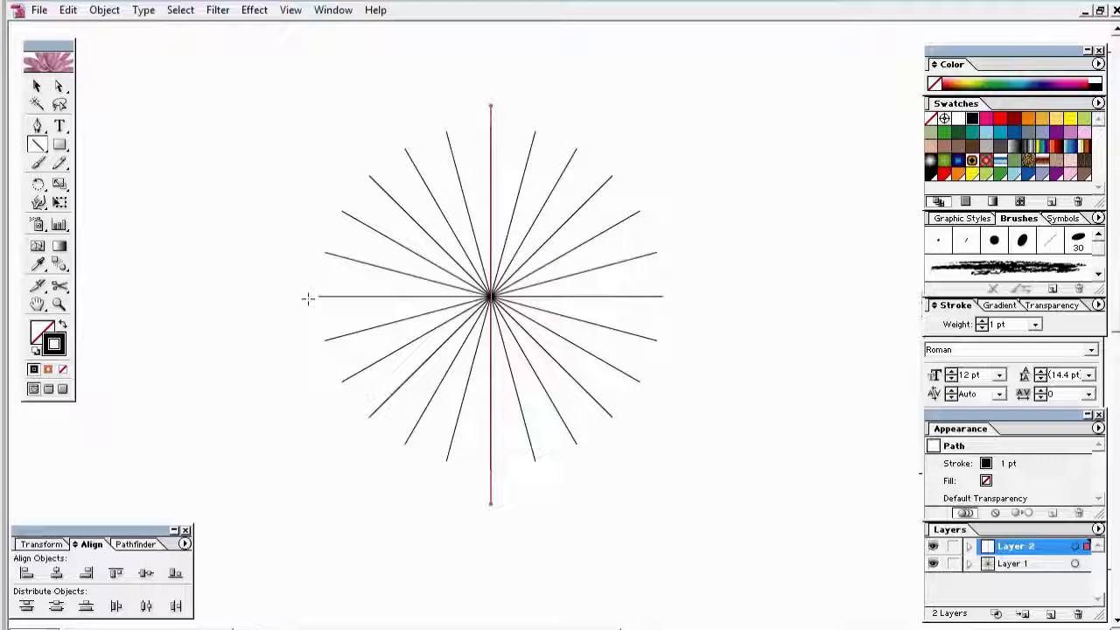
key("ctrl+shift+a")
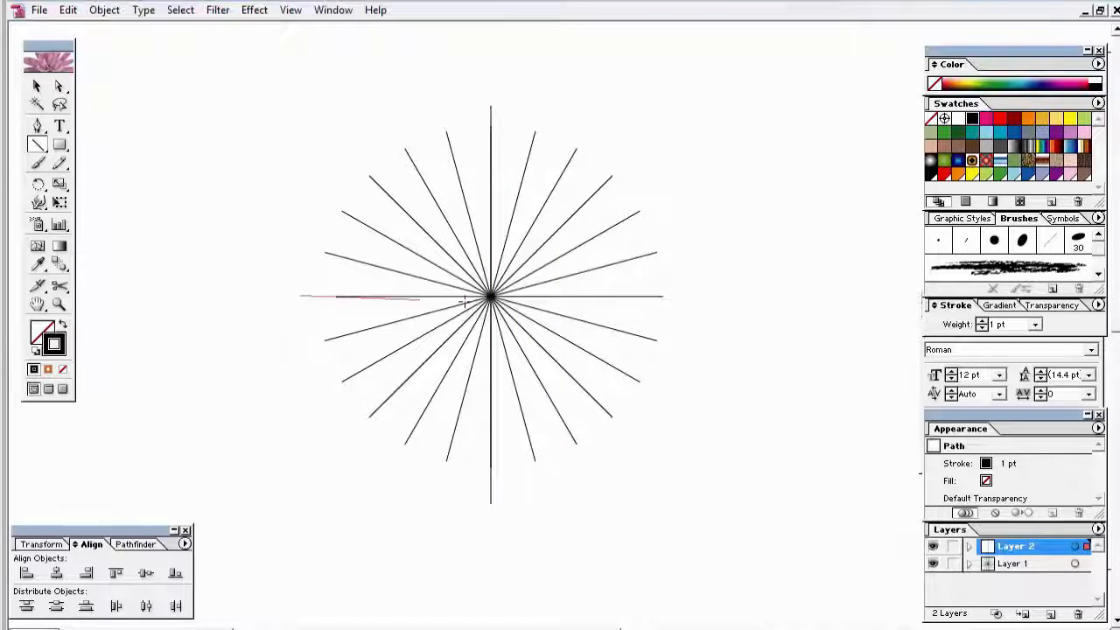
left_click_drag(463, 301, 697, 298)
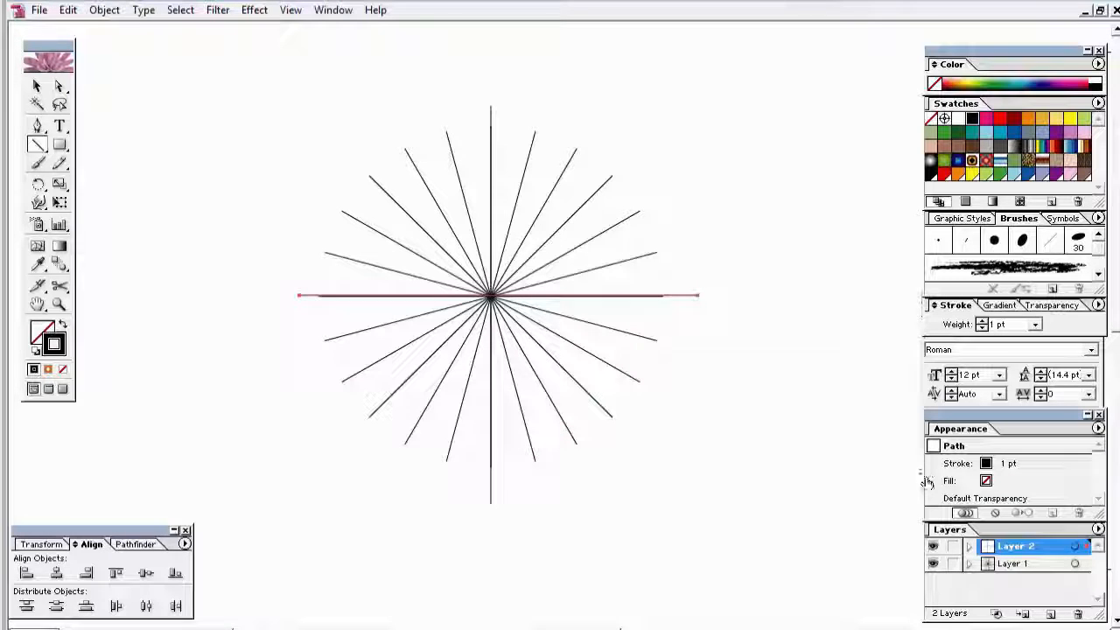
left_click(1075, 549)
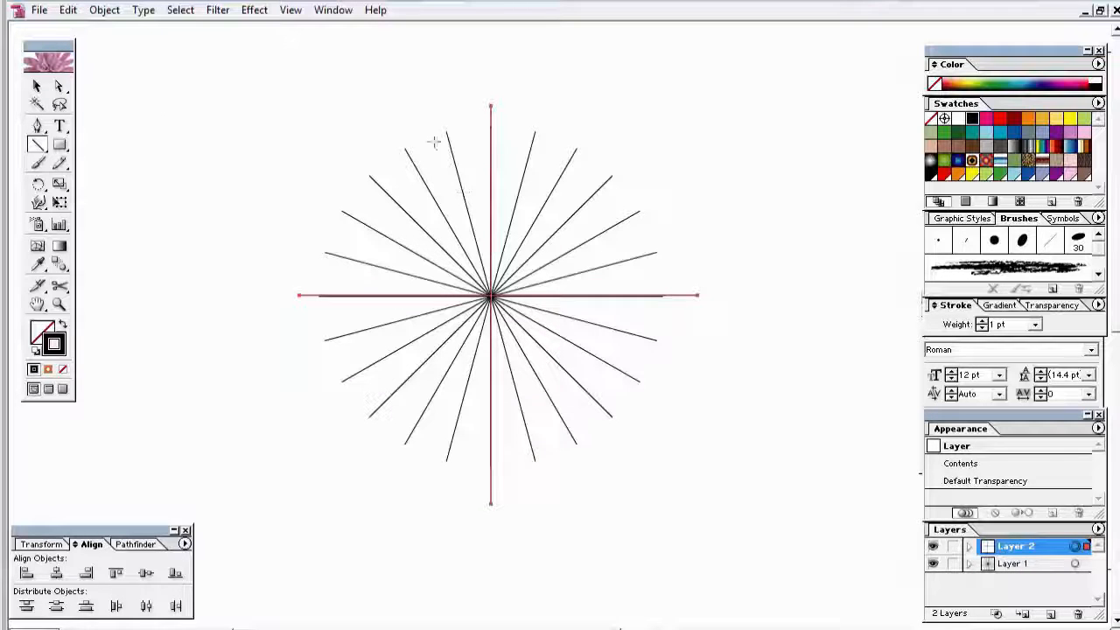
left_click(37, 86)
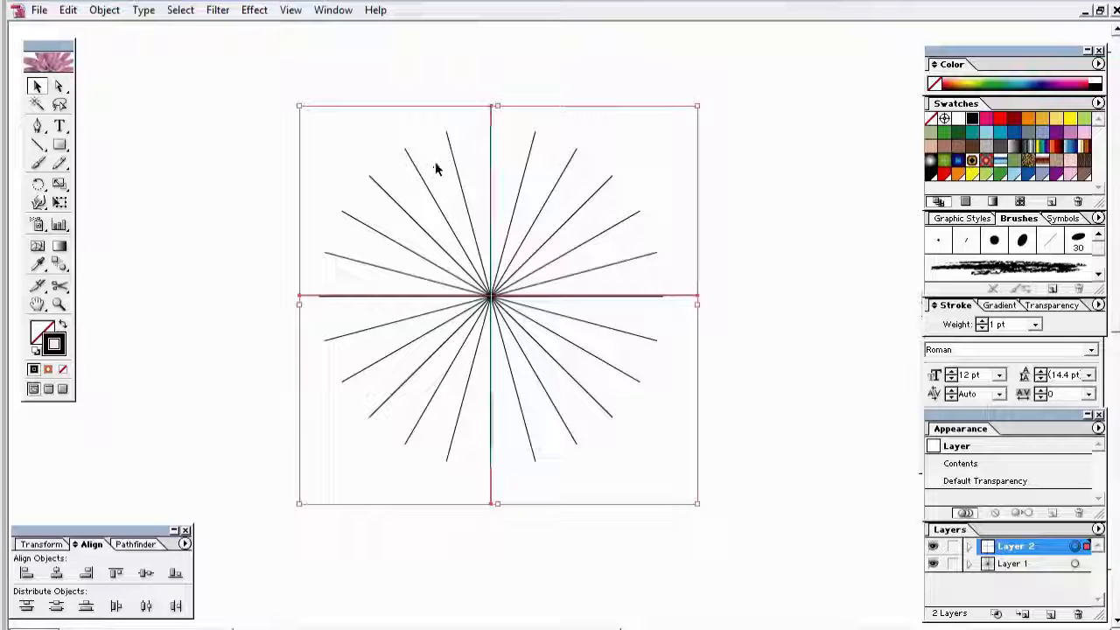
Step: Paint a short curved 3 pt Round brush stroke just right of the upper vertical line
left_click(38, 164)
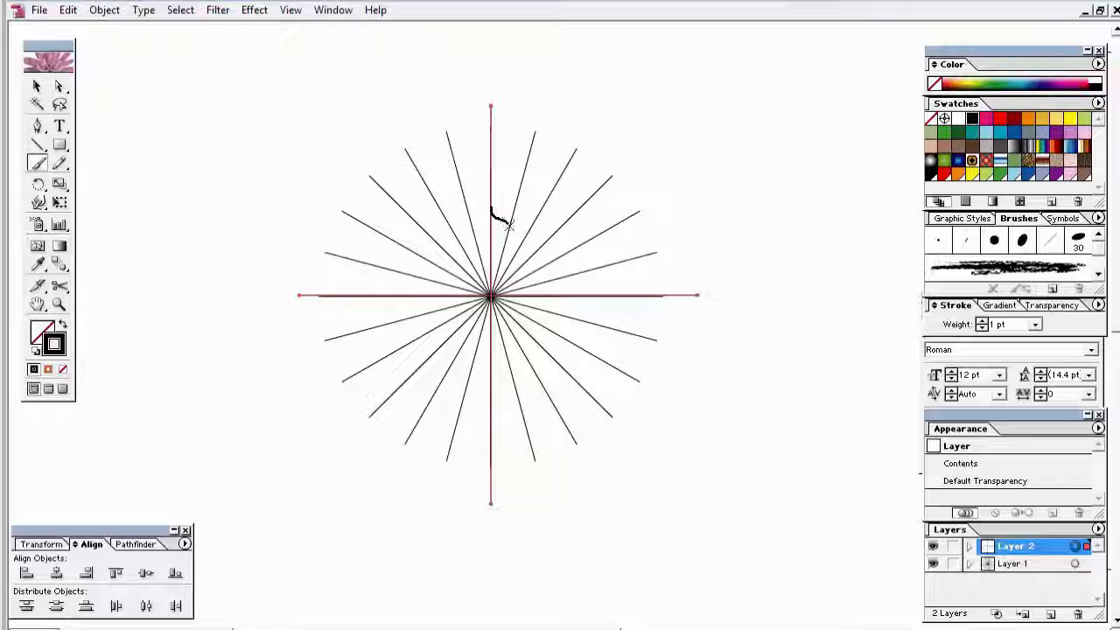
left_click_drag(507, 232, 510, 235)
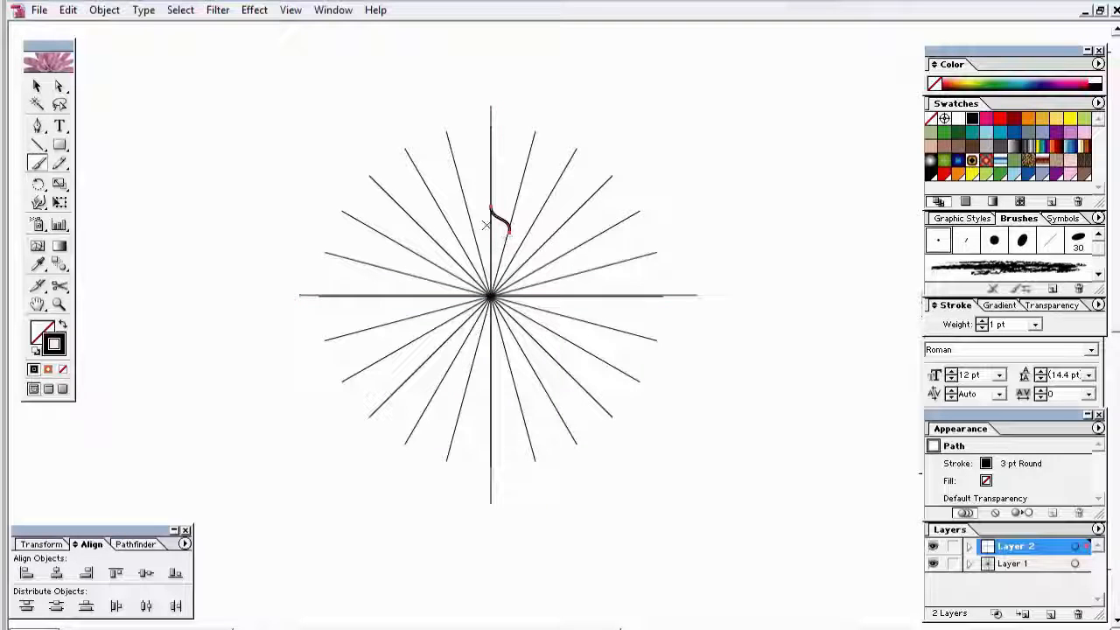
left_click(36, 85)
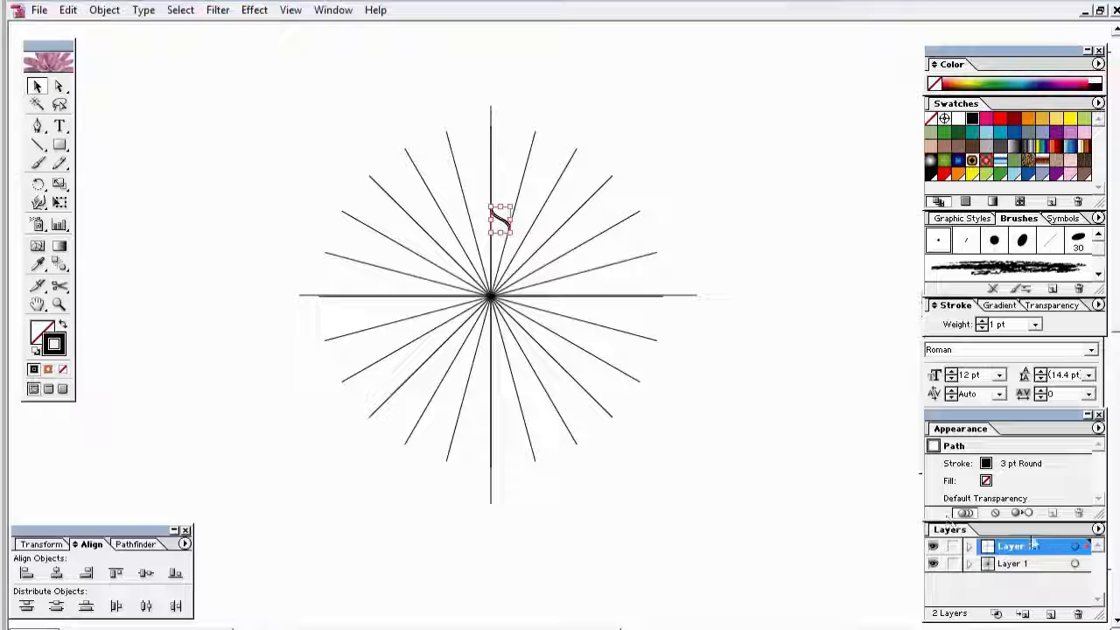
left_click(1076, 546)
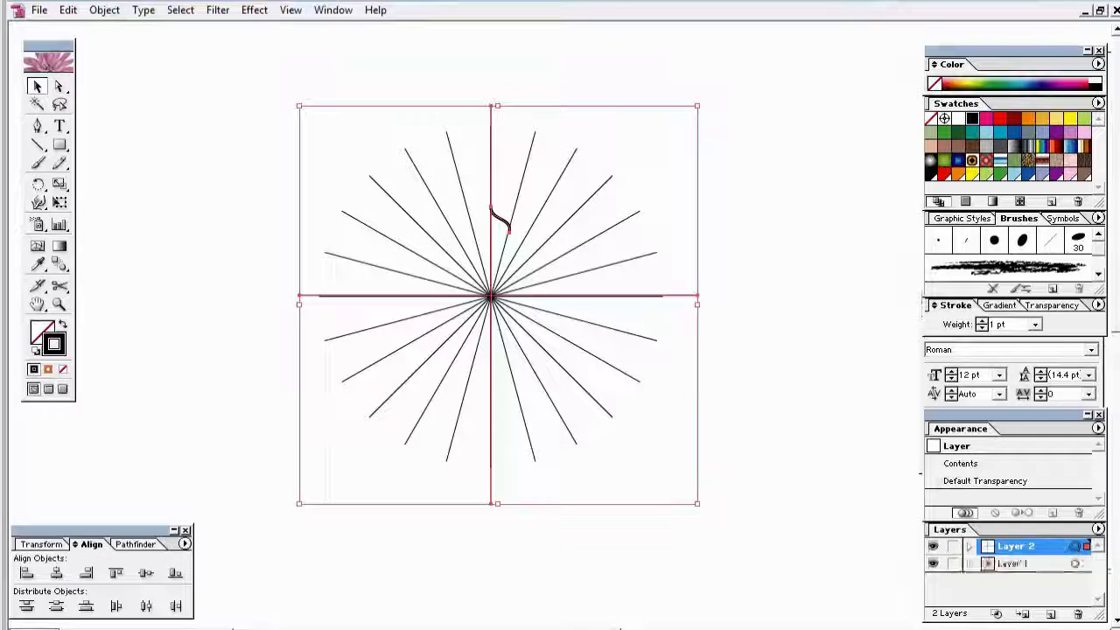
left_click(254, 10)
Step: Add a Transform effect to Layer 2 with 1 copy and Reflect X, mirroring the curved stroke
mouse_move(339, 131)
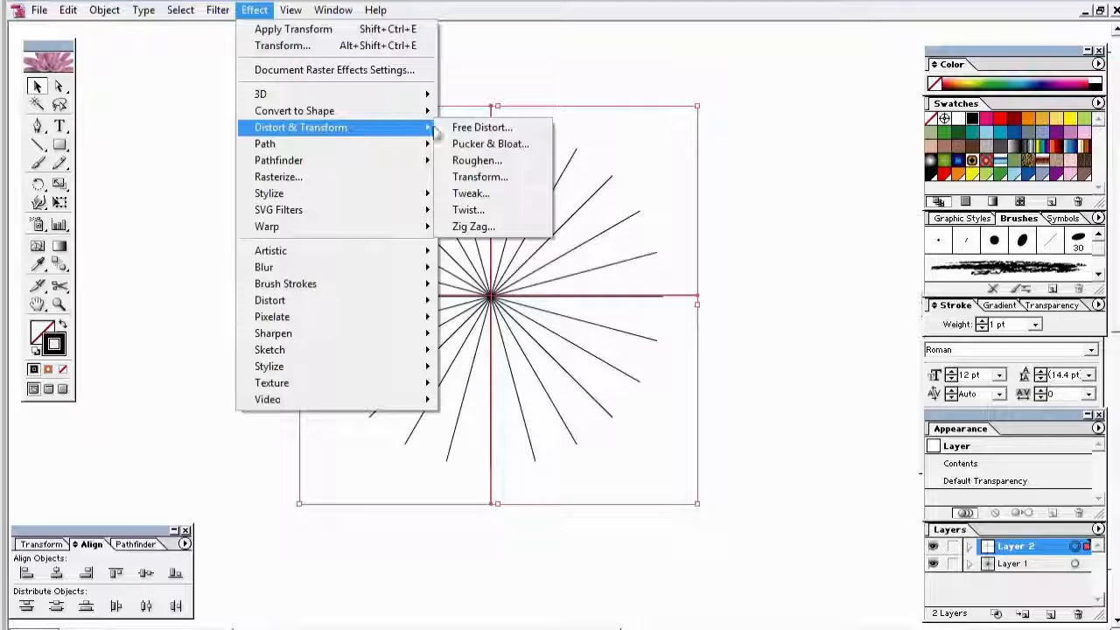
left_click(476, 175)
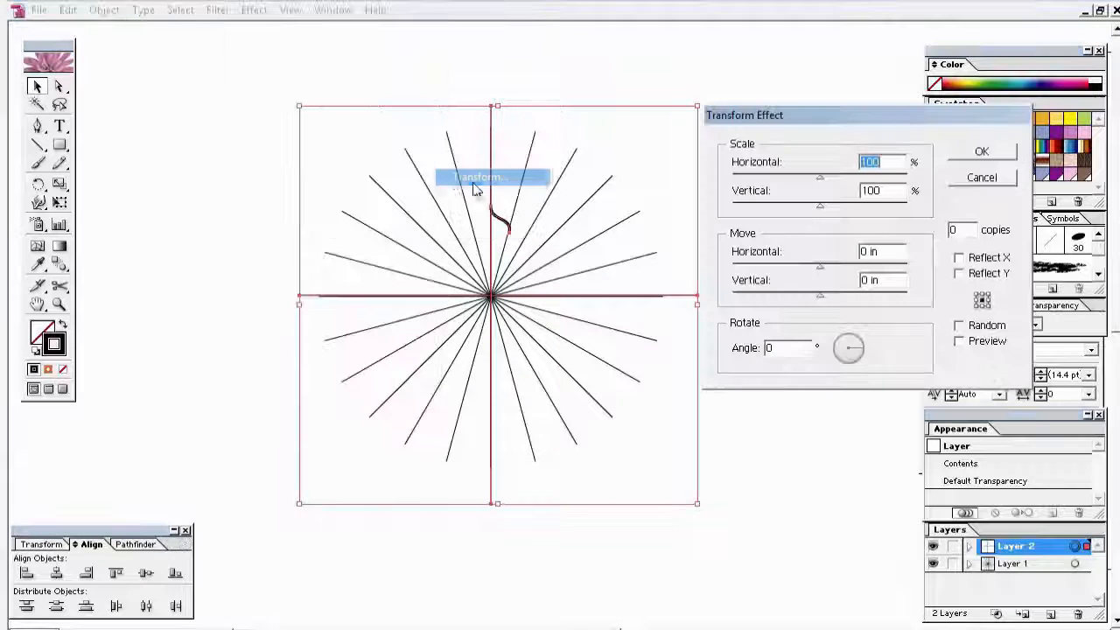
double_click(962, 230)
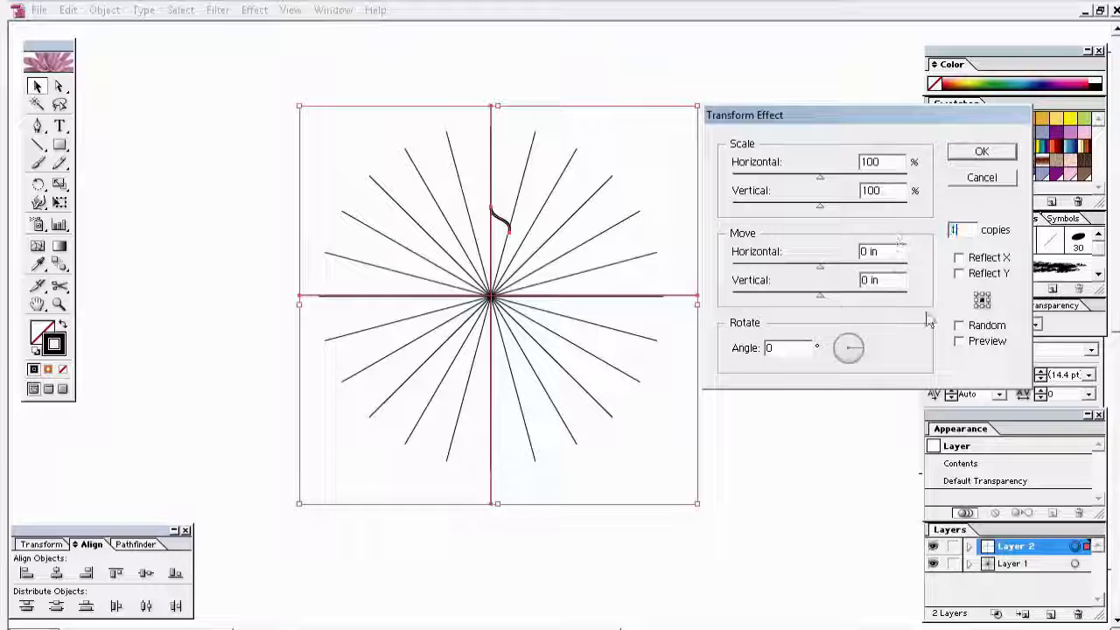
left_click(960, 257)
left_click(960, 341)
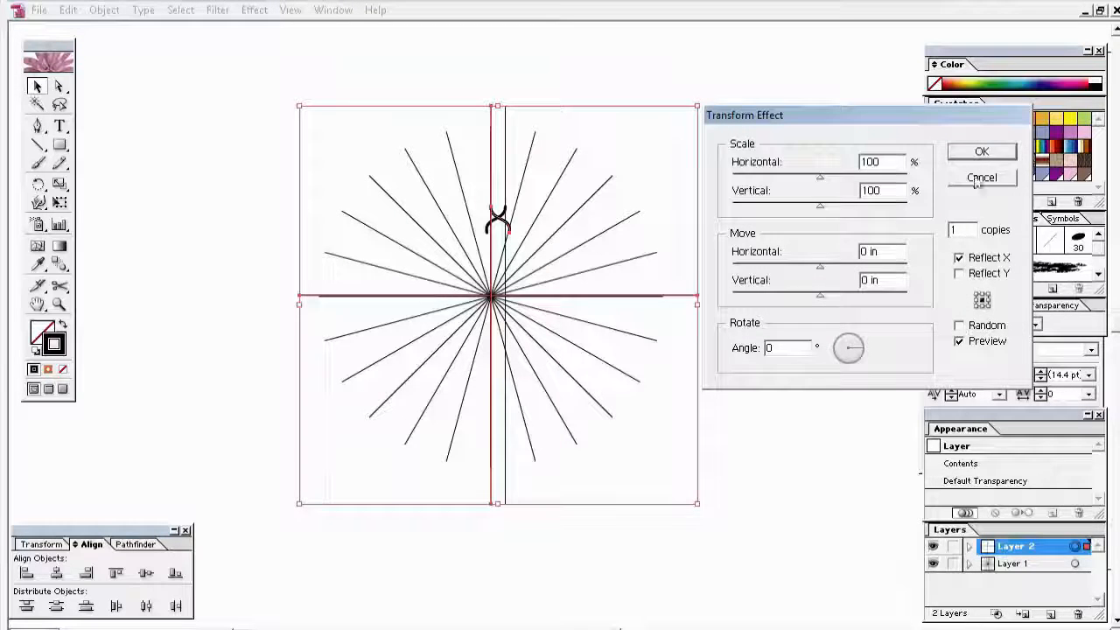
left_click(982, 151)
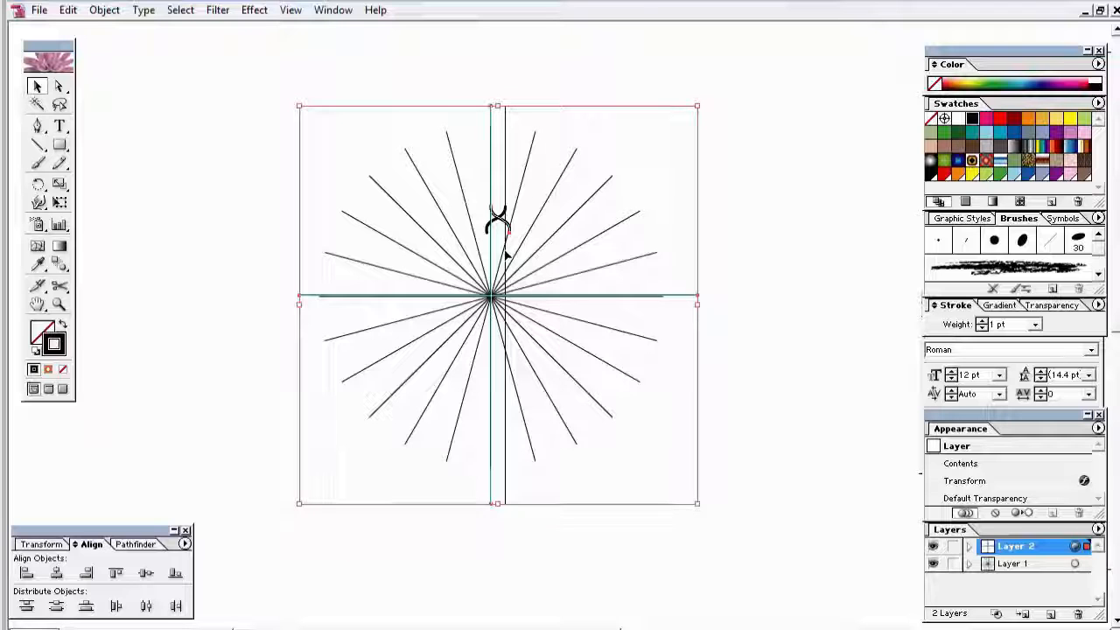
Step: Apply a second Transform effect of 15 copies at -30° to Layer 2, then deselect
left_click(254, 10)
mouse_move(433, 130)
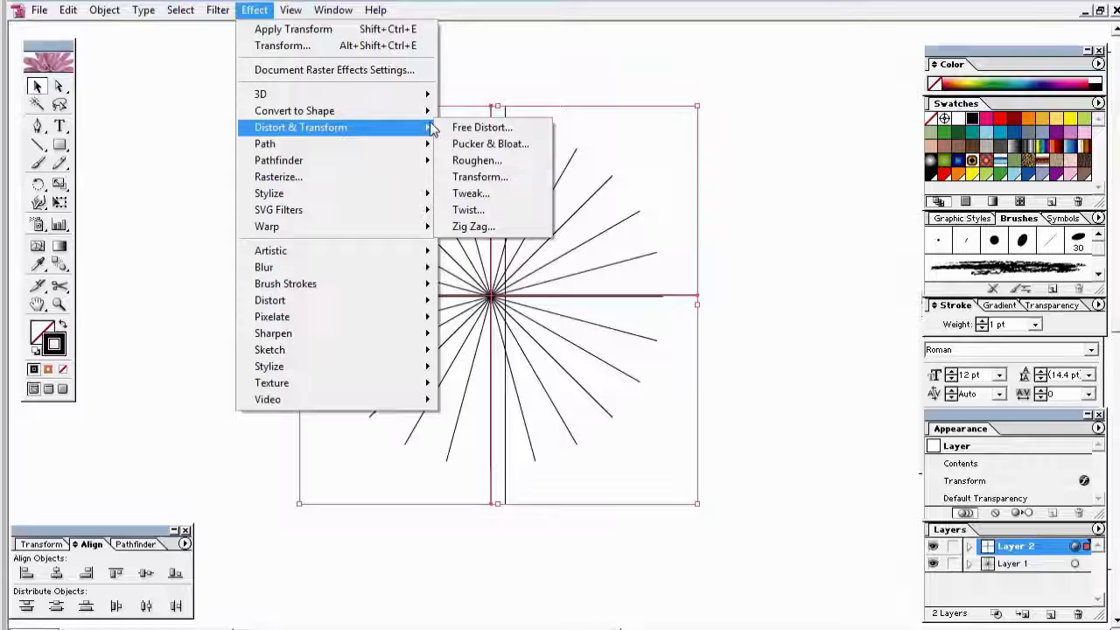
left_click(479, 177)
double_click(960, 229)
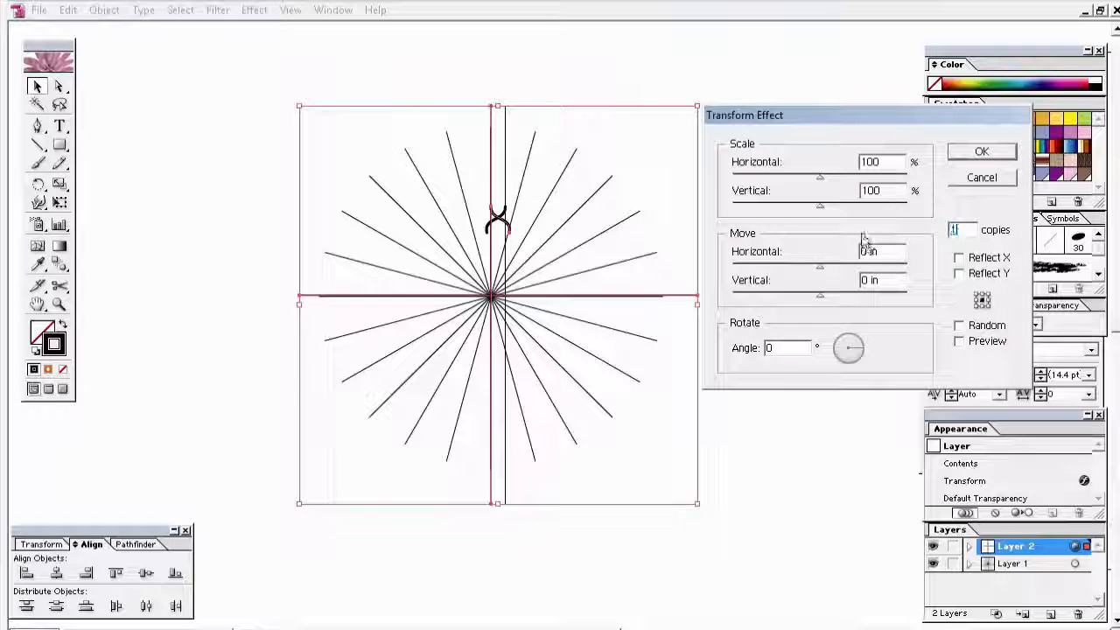
type("15")
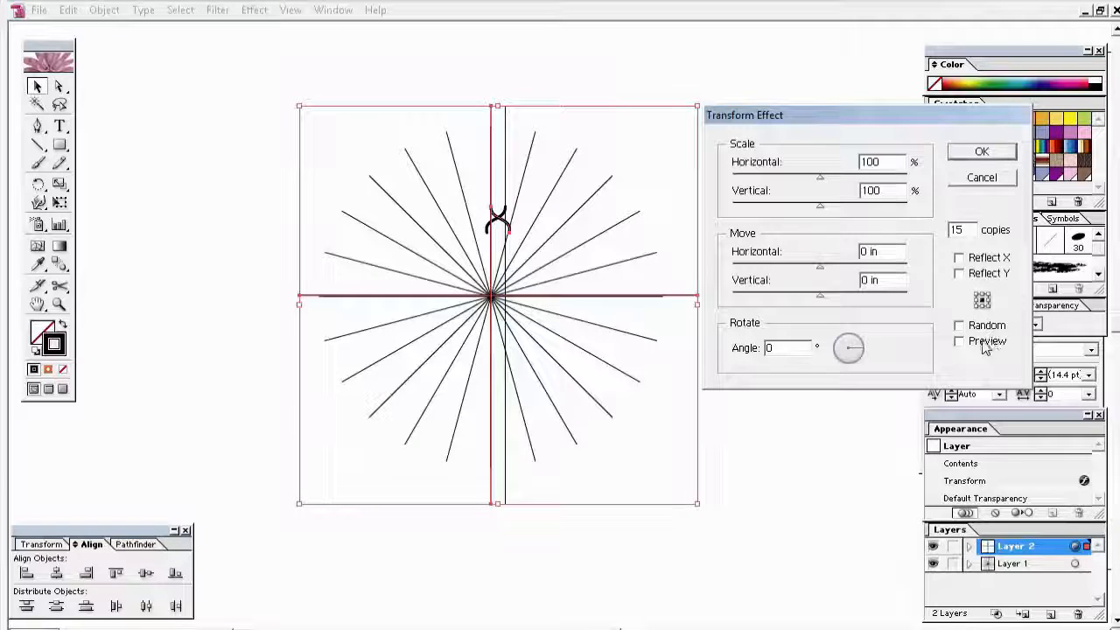
double_click(782, 347)
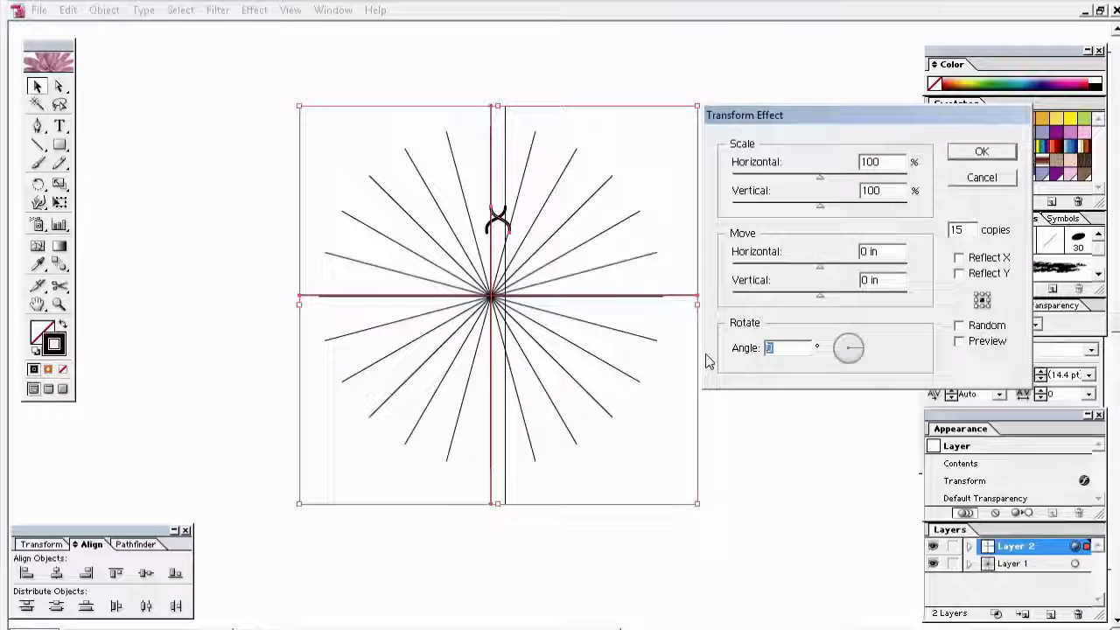
type("-30")
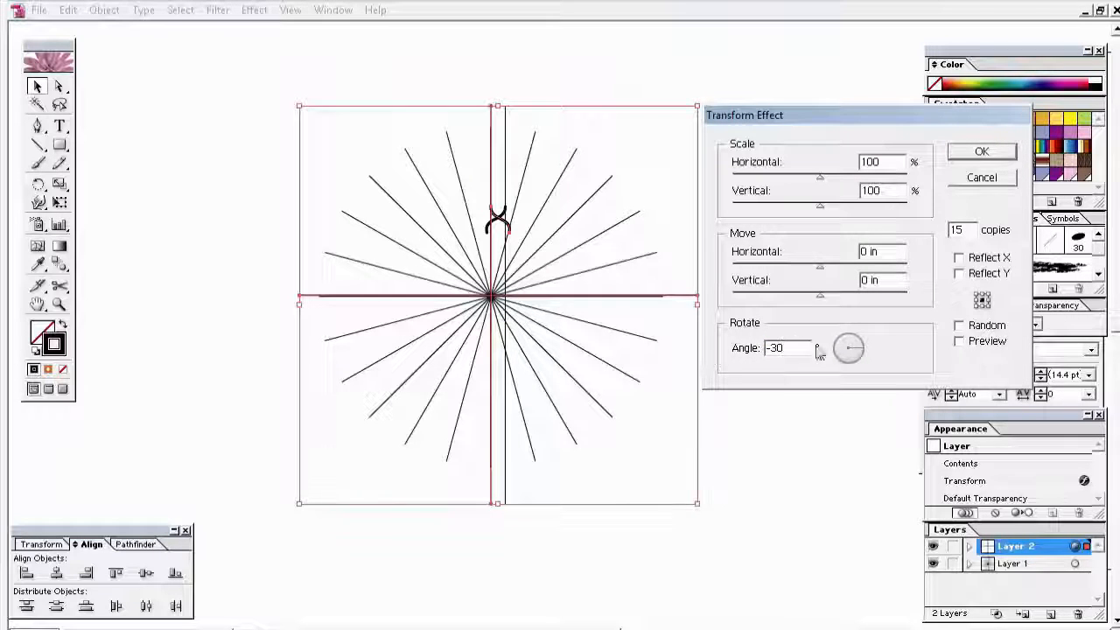
left_click(957, 342)
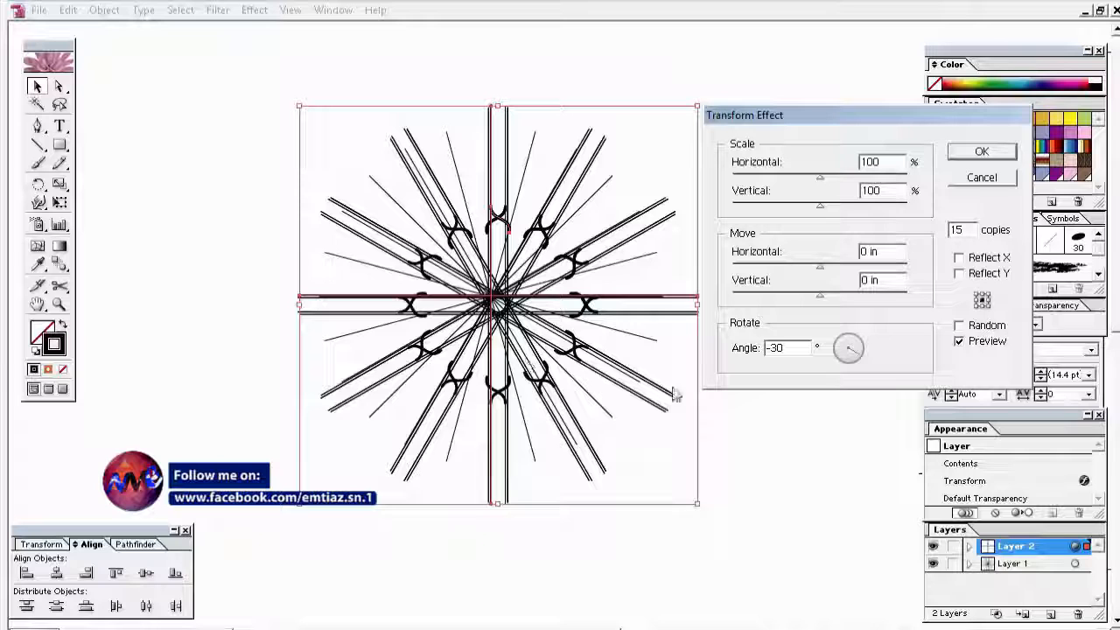
left_click(994, 147)
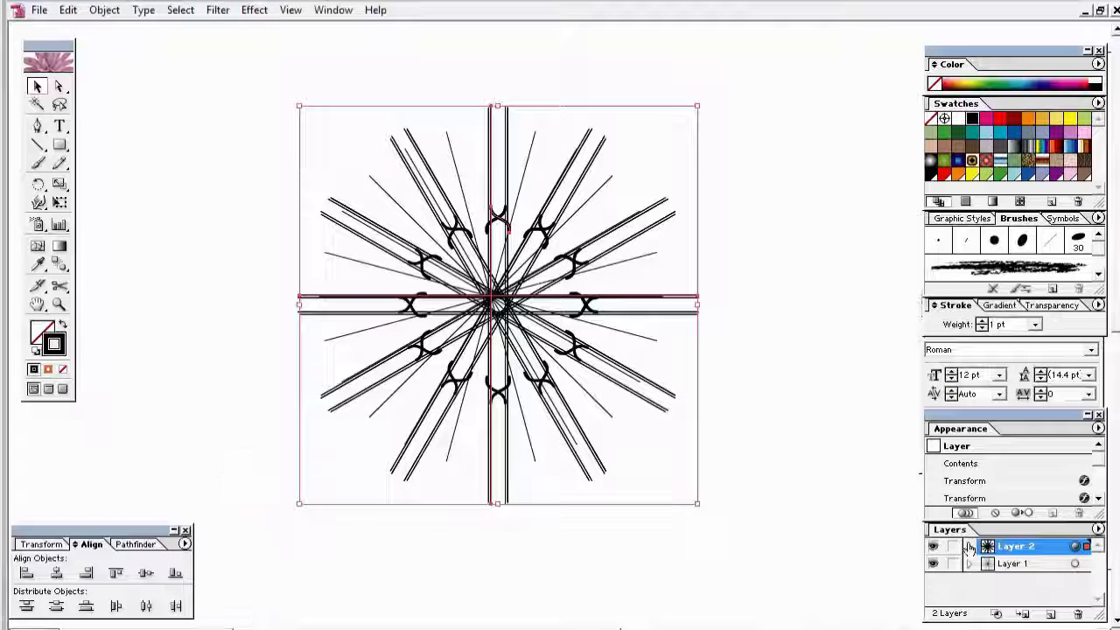
left_click(218, 262)
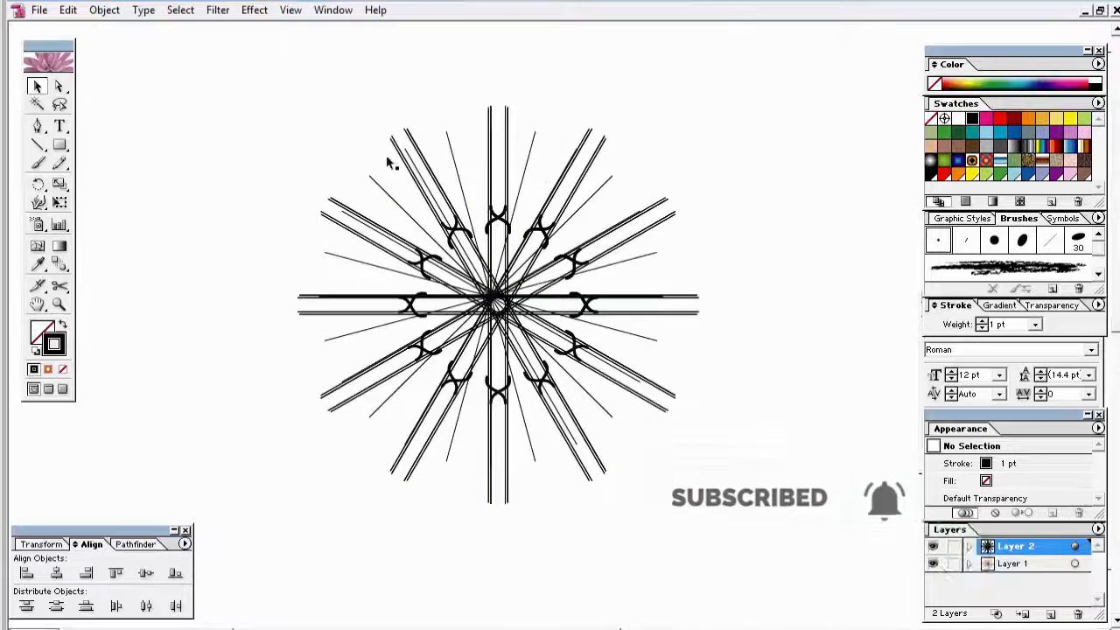
Step: Draw a thin rectangle up from the centre and drag its top-right anchor outward into a wedge
key("m")
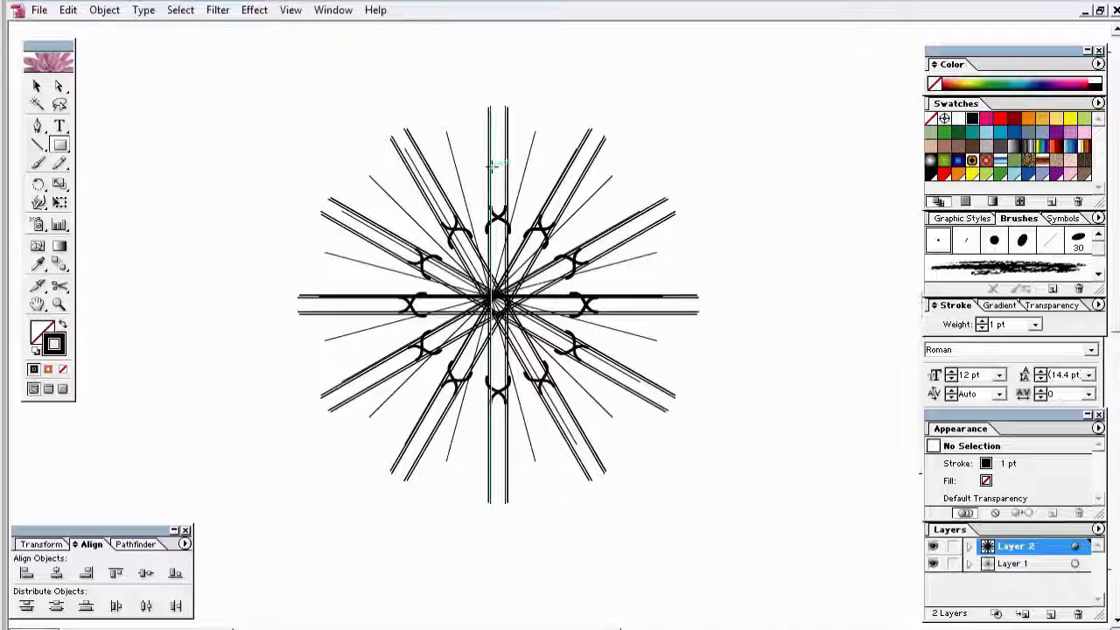
mouse_move(488, 128)
left_mouse_down()
mouse_move(528, 210)
mouse_move(534, 296)
left_mouse_up()
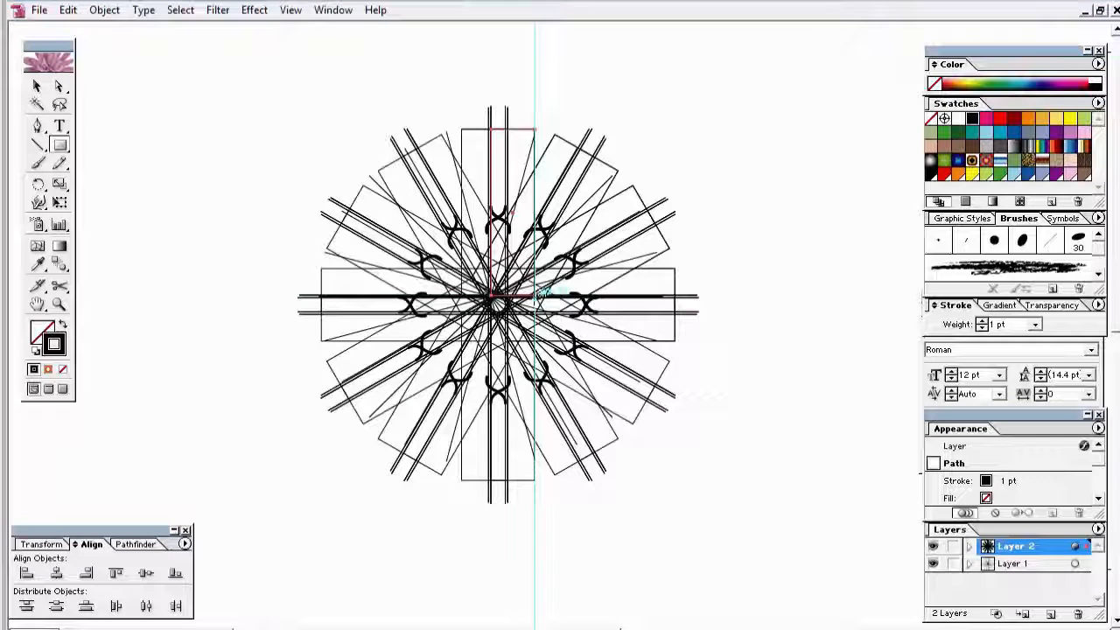
left_click(35, 90)
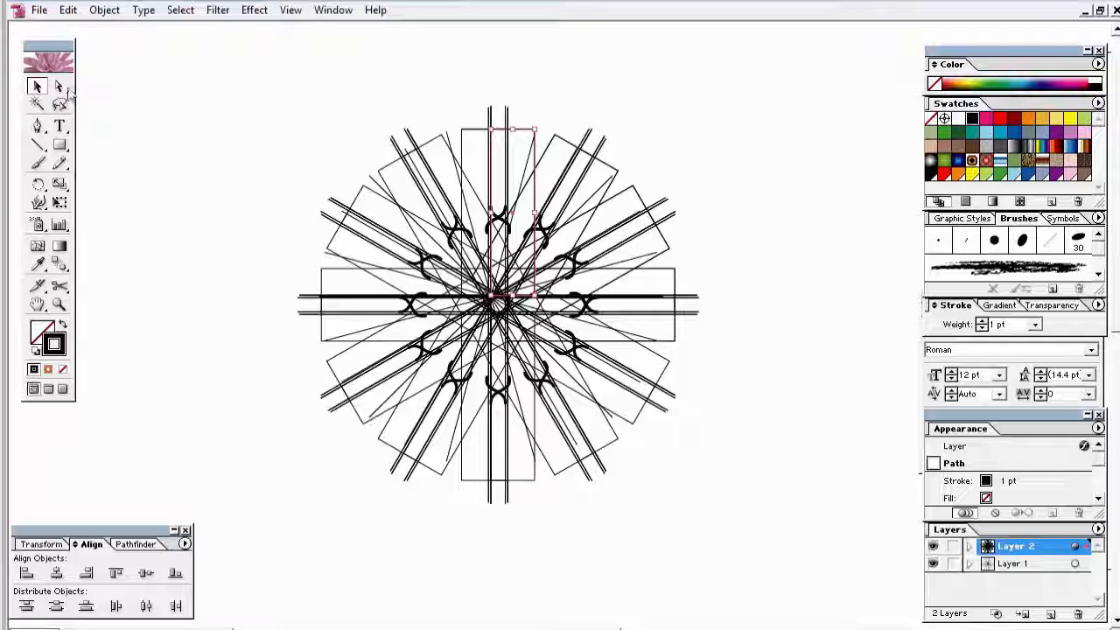
left_click(60, 88)
left_click(378, 94)
left_click_drag(535, 130, 495, 299)
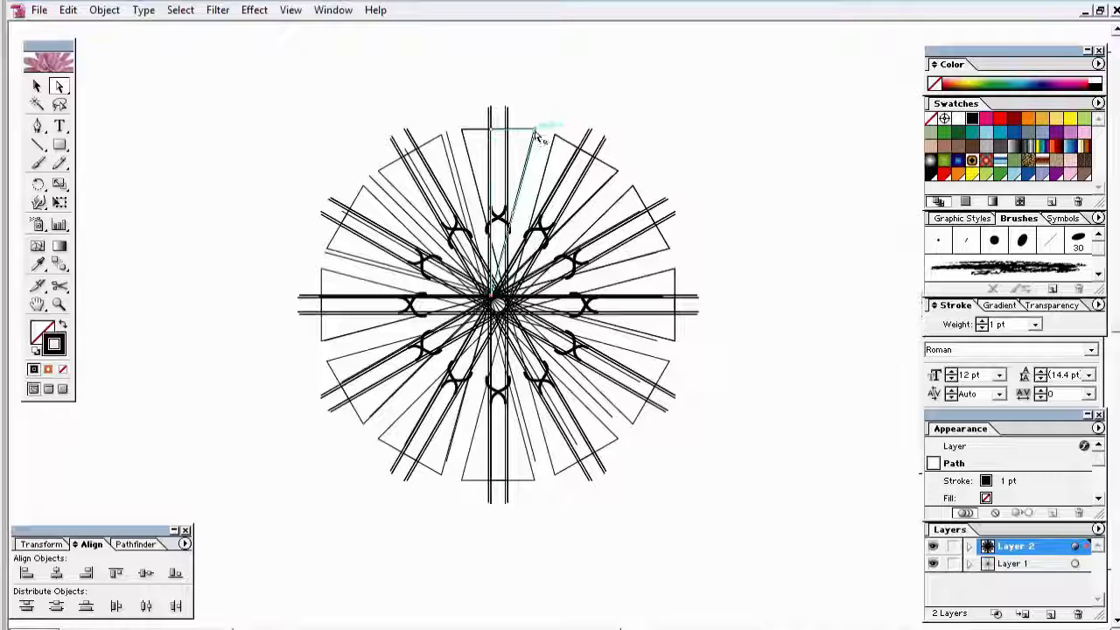
mouse_move(537, 133)
left_mouse_down()
mouse_move(557, 140)
mouse_move(545, 132)
left_mouse_up()
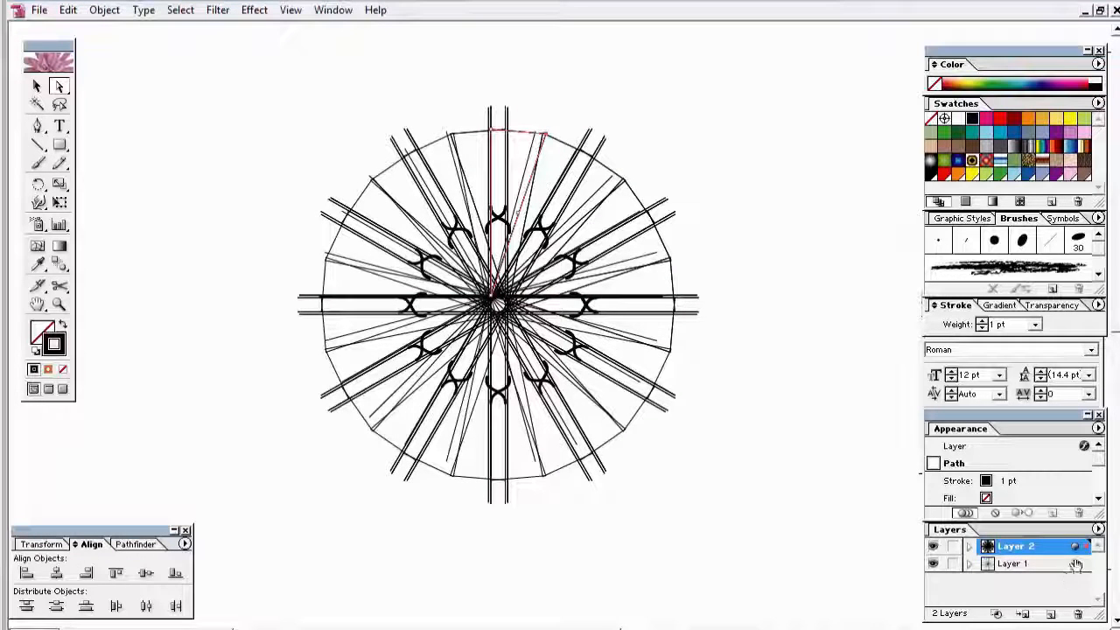
Step: Hide the doubled spoke paths in Layer 2 and hide Layer 1, leaving wedges and bud shapes
left_click(969, 546)
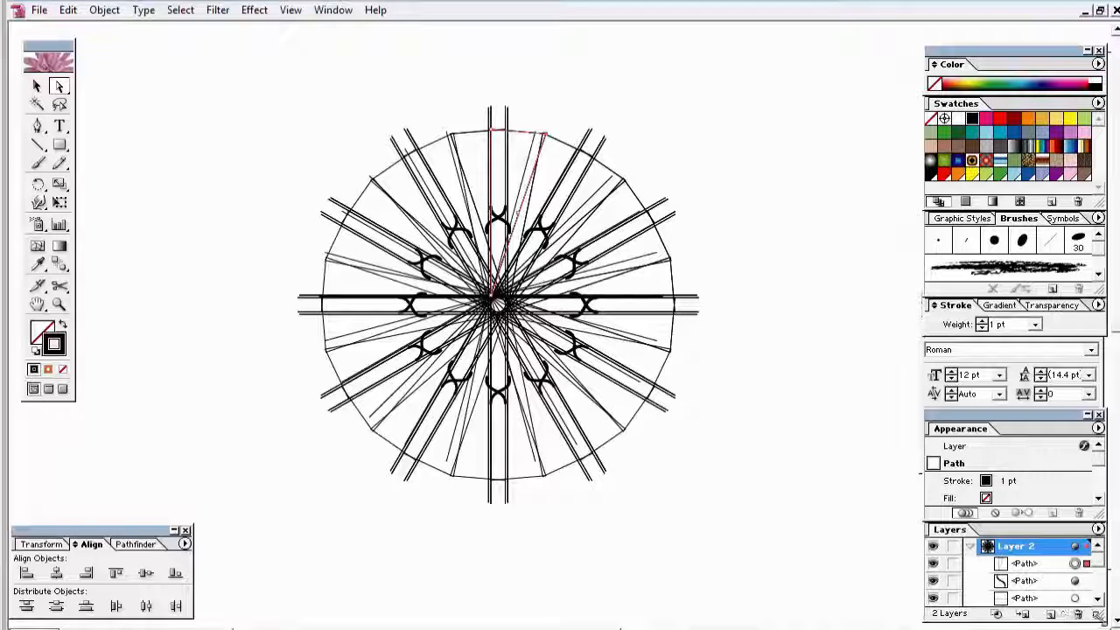
left_click(1098, 599)
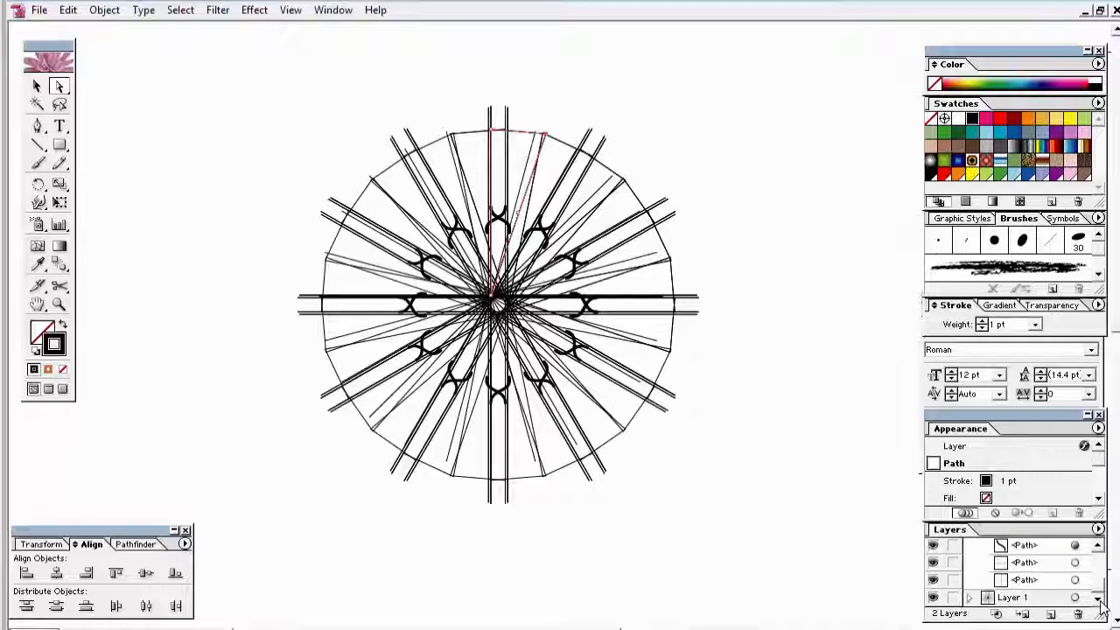
left_click(934, 581)
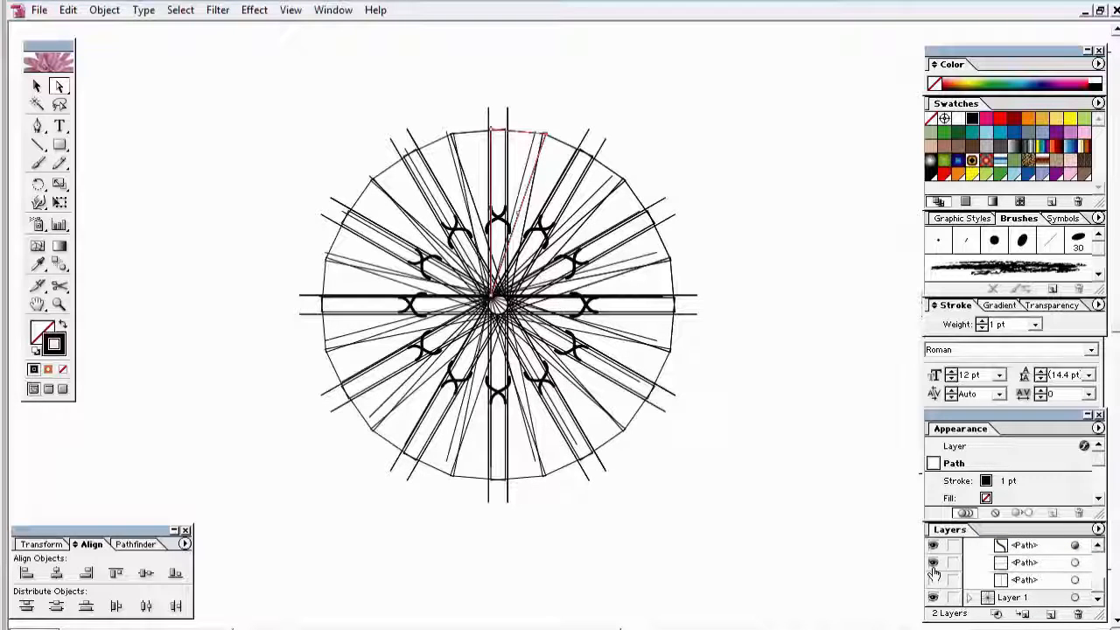
left_click(932, 564)
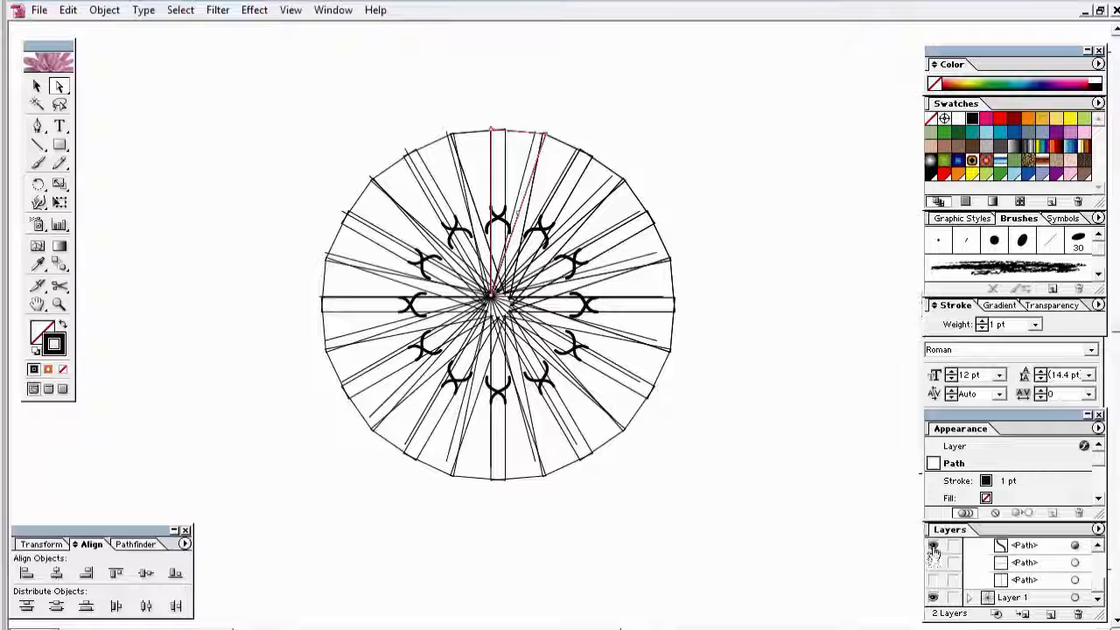
left_click(933, 547)
left_click(932, 548)
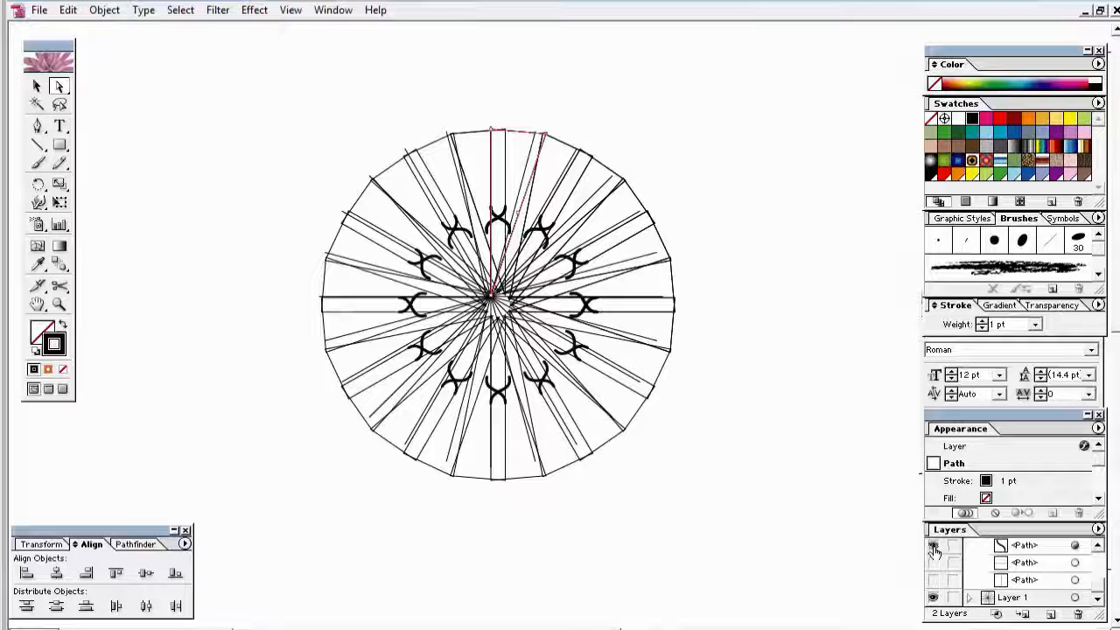
left_click(1098, 546)
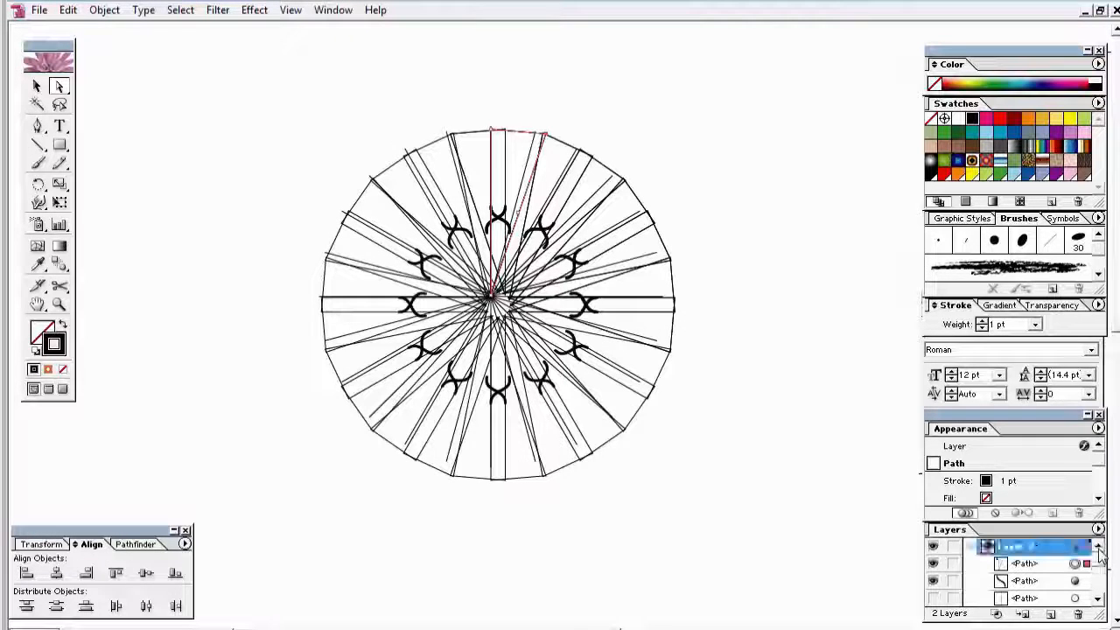
left_click(933, 564)
left_click(932, 565)
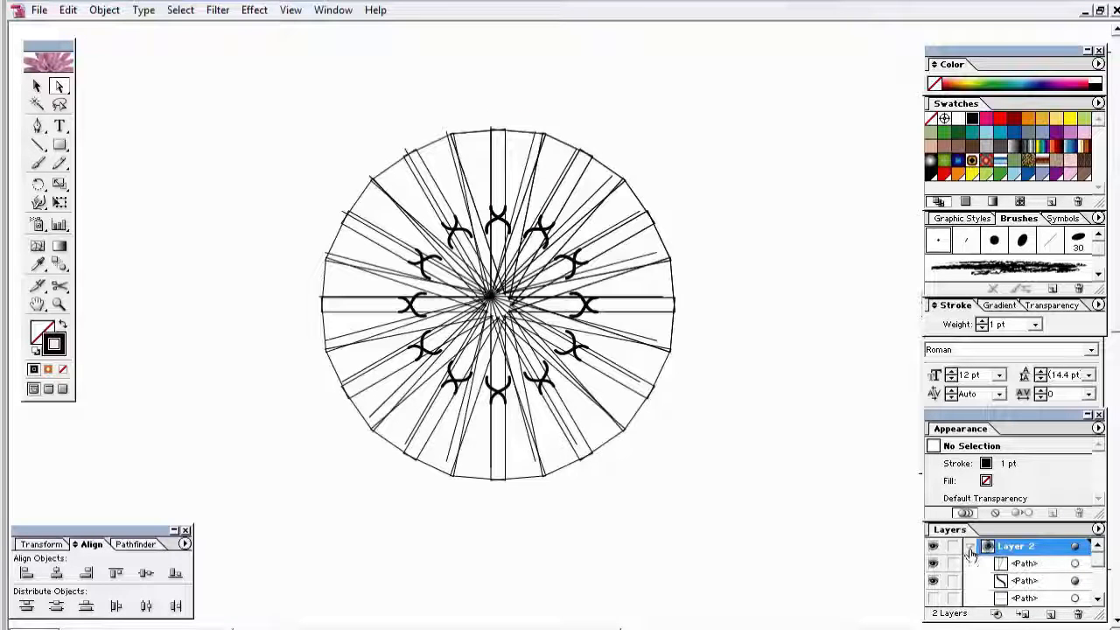
left_click(969, 546)
left_click(933, 564)
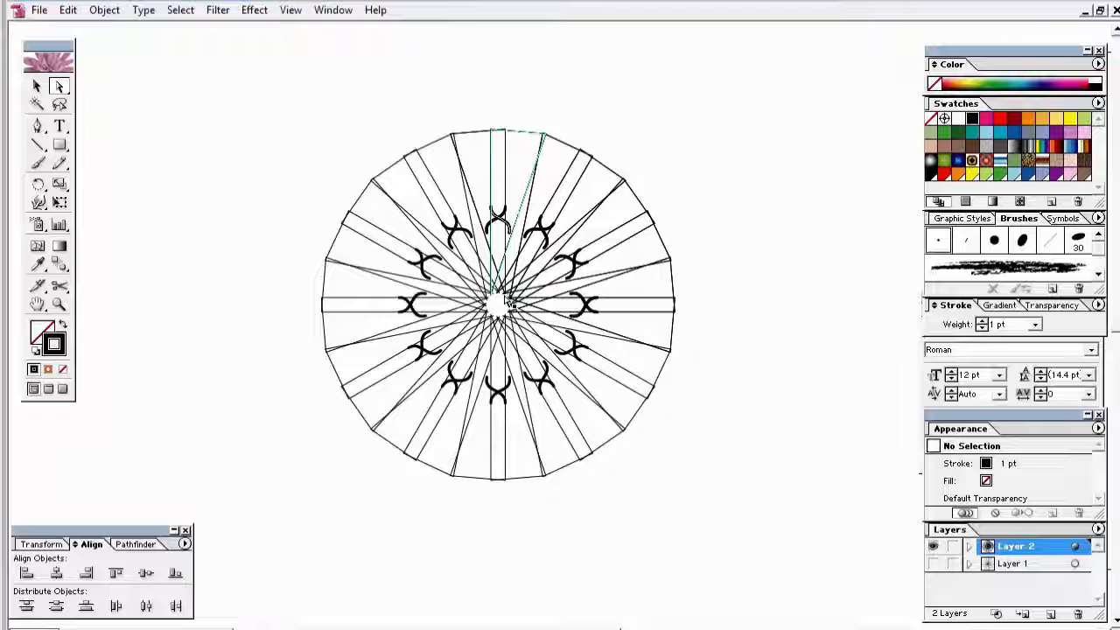
Step: Fine-tune the top wedge's outer corners and inner points so the copies join into a continuous rim
left_click(503, 218)
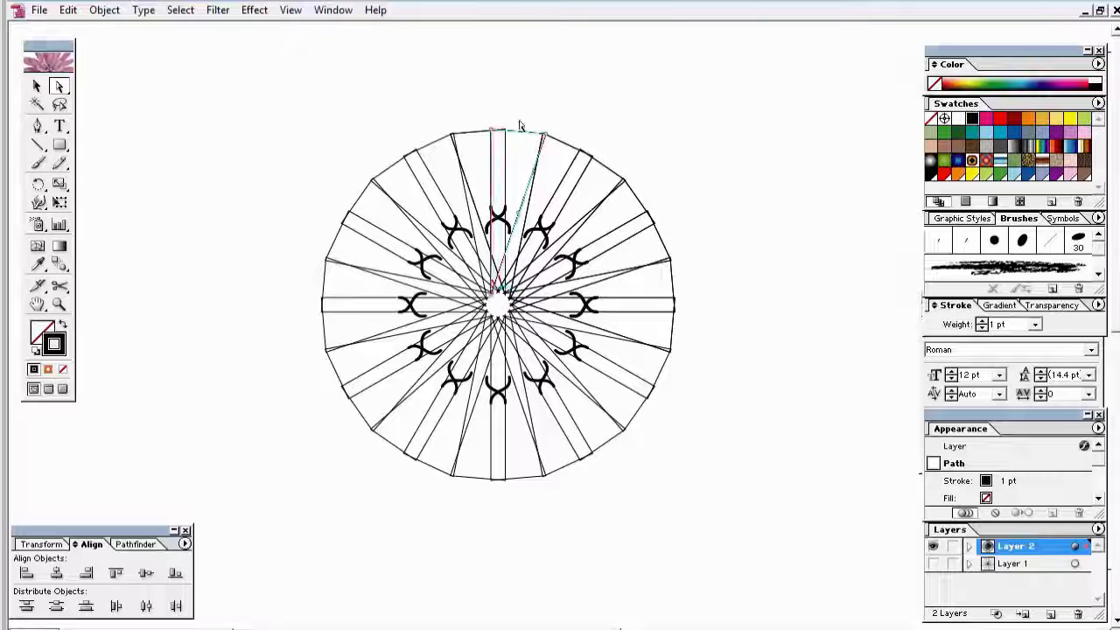
left_click_drag(492, 132, 505, 131)
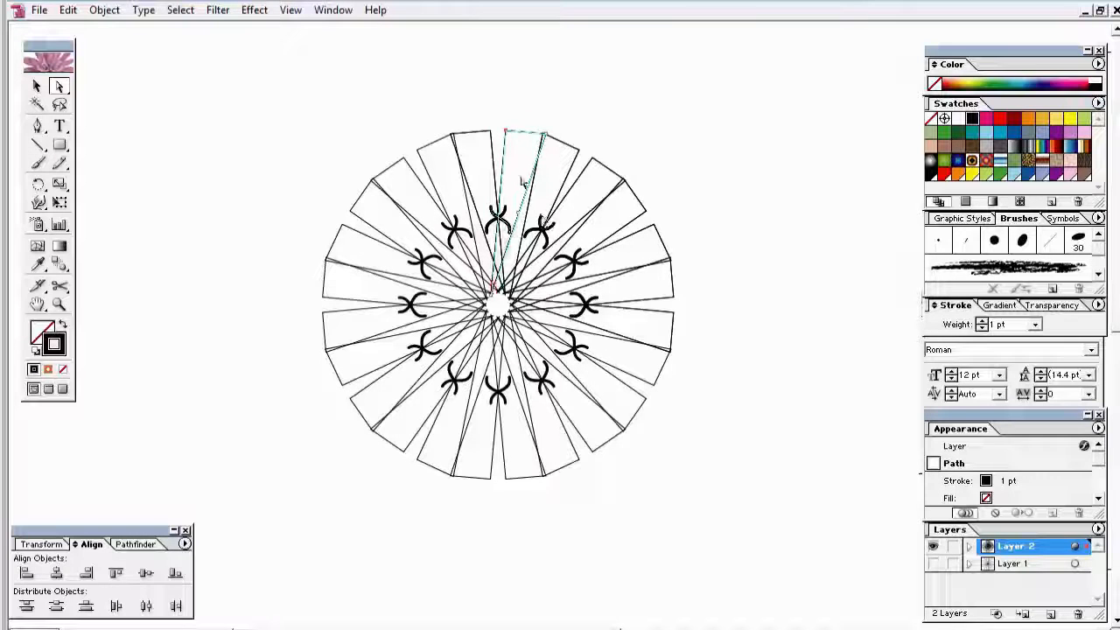
left_click_drag(501, 131, 496, 132)
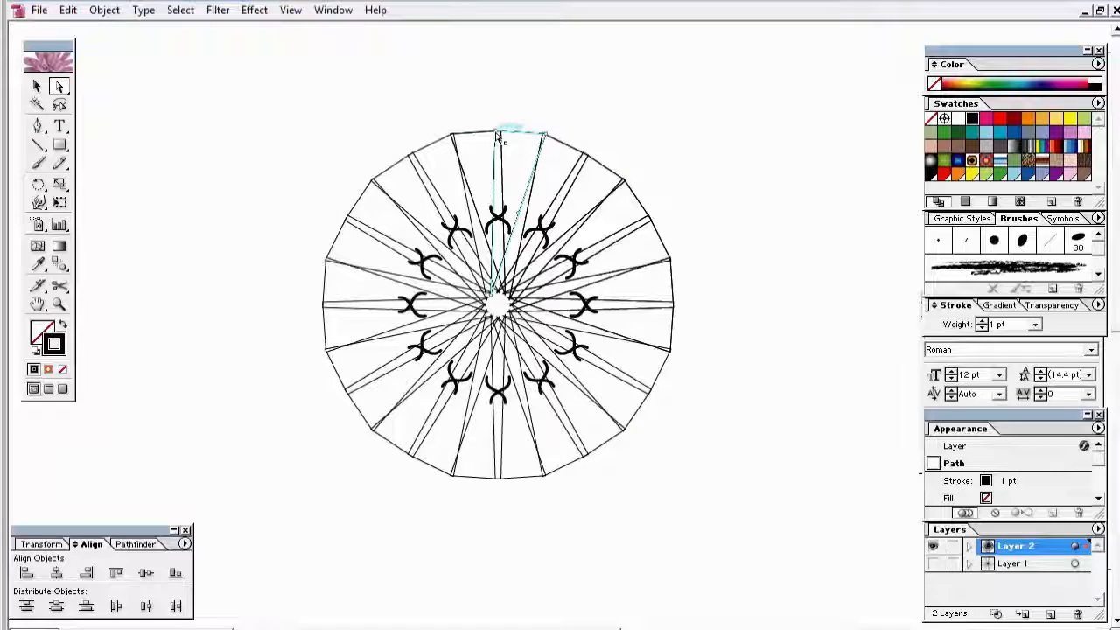
left_click_drag(455, 92, 670, 304)
mouse_move(403, 277)
left_mouse_down()
mouse_move(501, 166)
mouse_move(499, 177)
left_mouse_up()
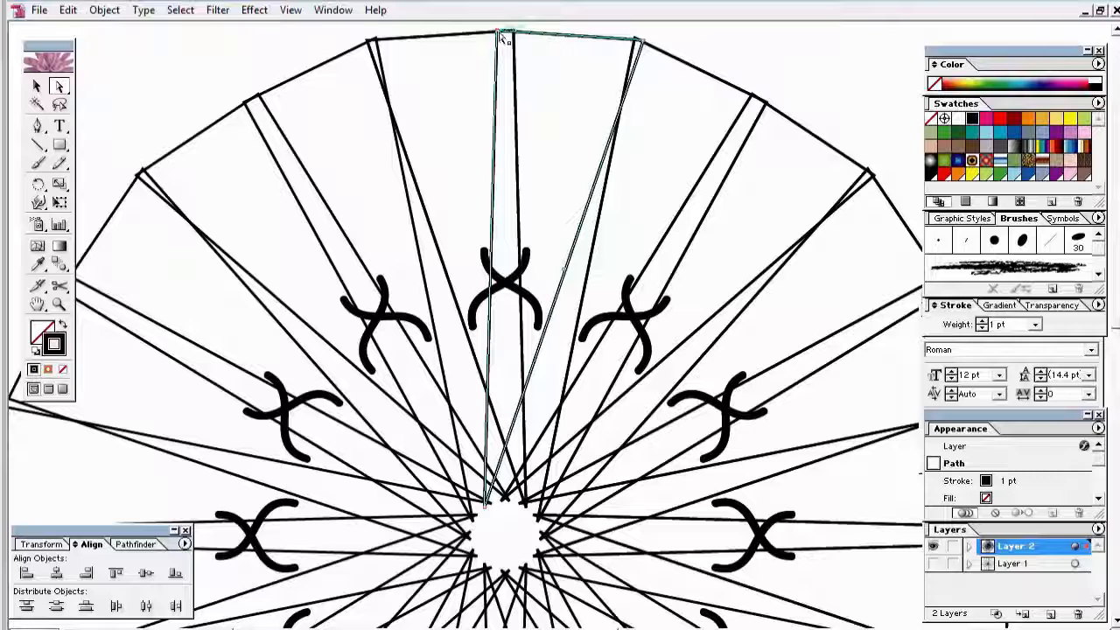
left_click_drag(501, 37, 508, 32)
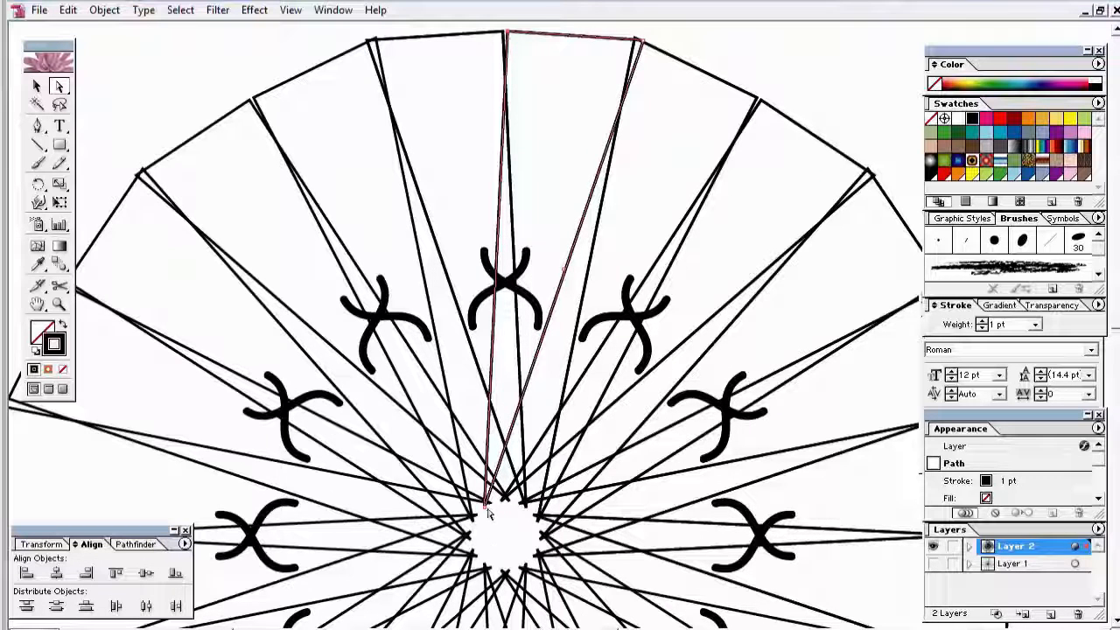
left_click_drag(484, 507, 501, 500)
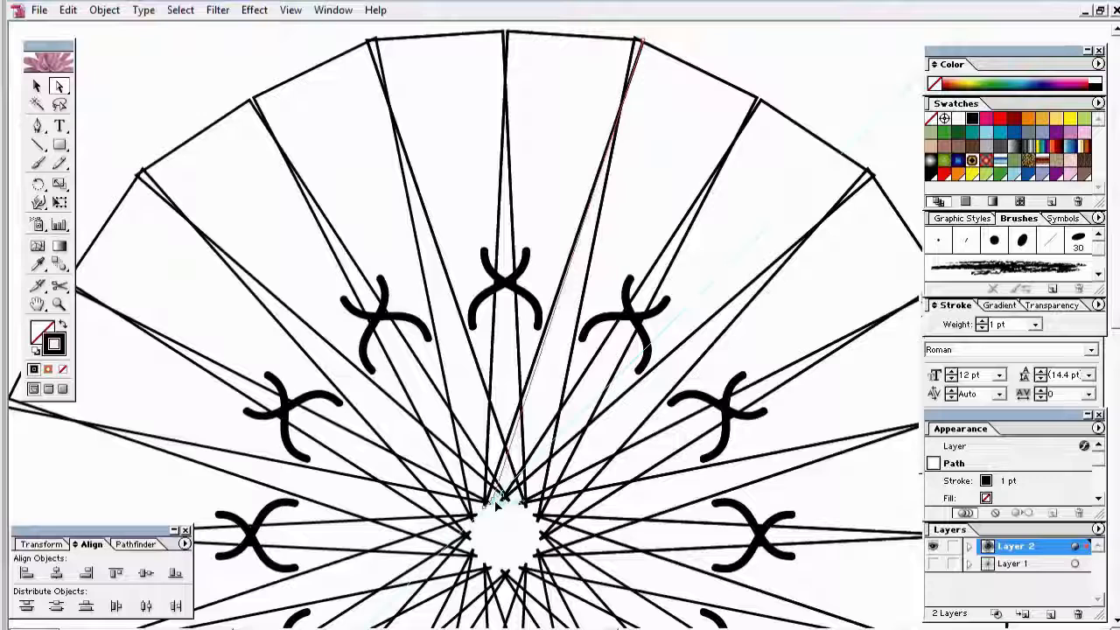
left_click_drag(497, 503, 499, 502)
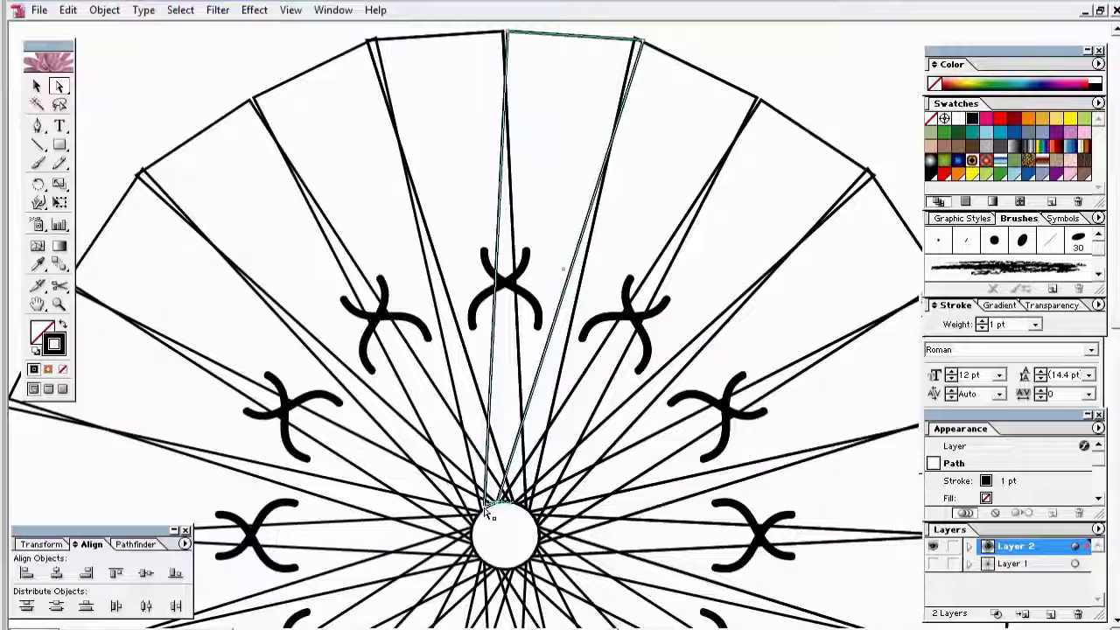
left_click_drag(484, 507, 499, 505)
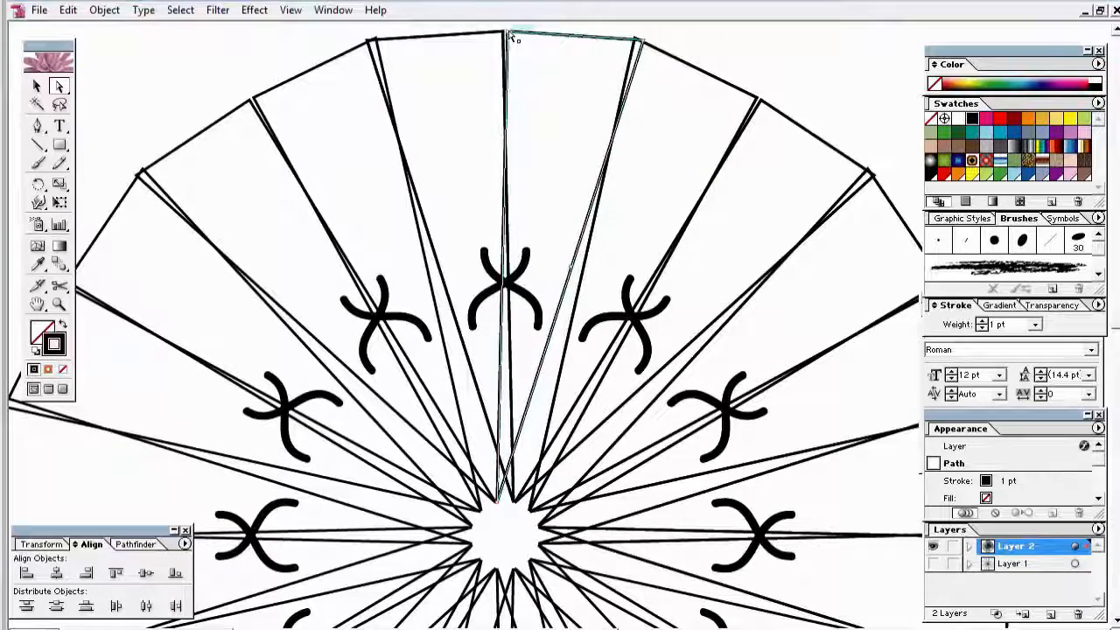
left_click_drag(505, 33, 501, 33)
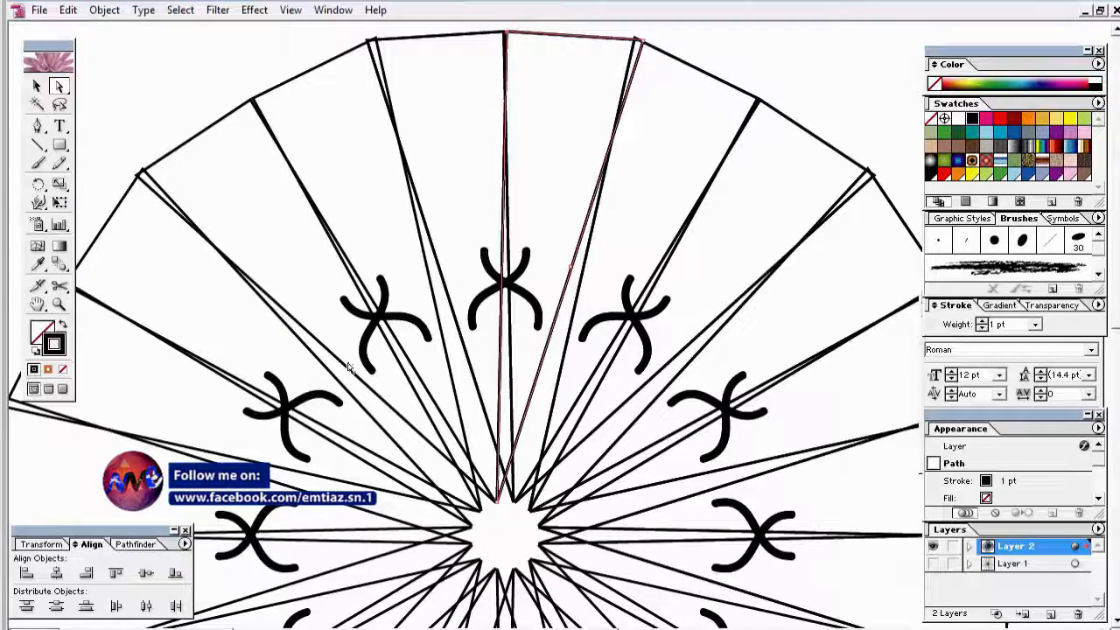
Step: Deselect the wedge and zoom out to frame the whole design
key("space")
left_click_drag(435, 218, 336, 295)
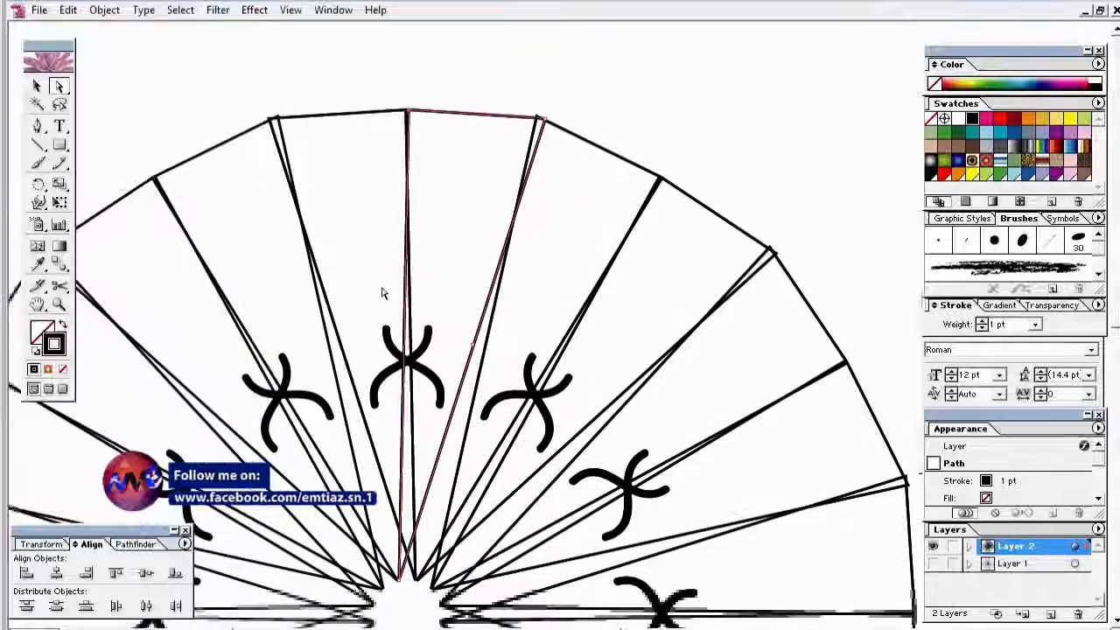
left_click(544, 123)
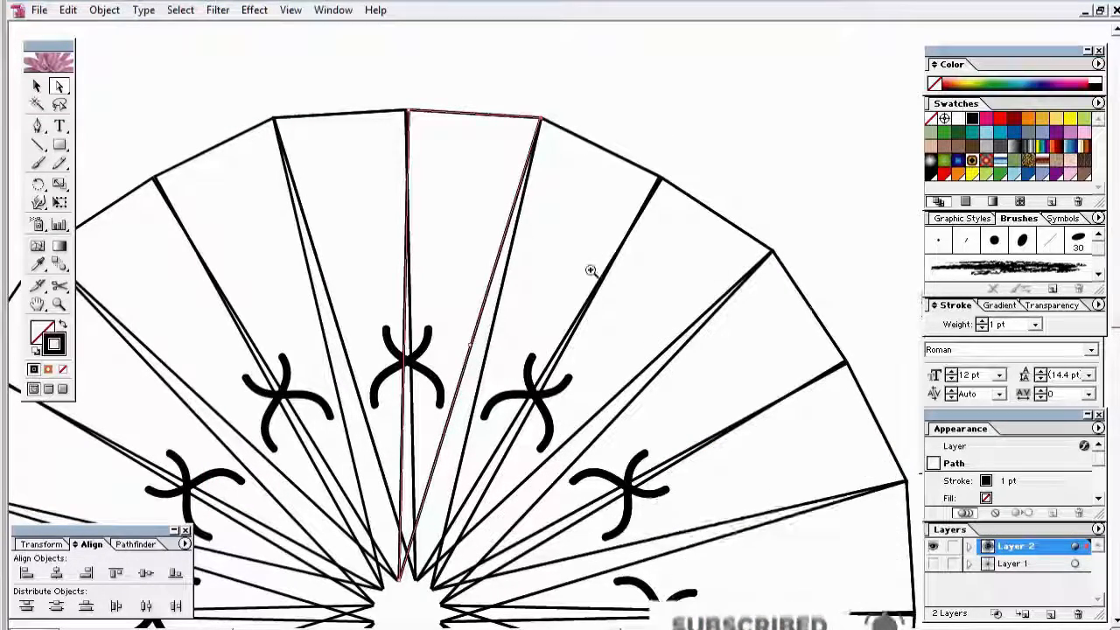
left_click(549, 422, "alt")
left_click_drag(536, 449, 619, 271)
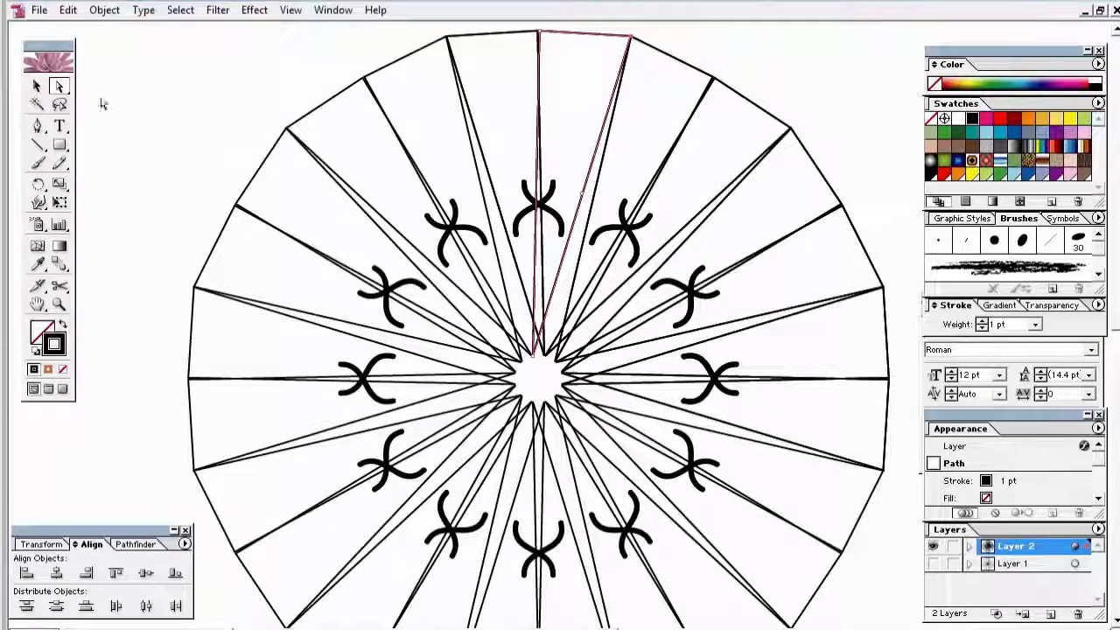
left_click(36, 85)
left_click(176, 114)
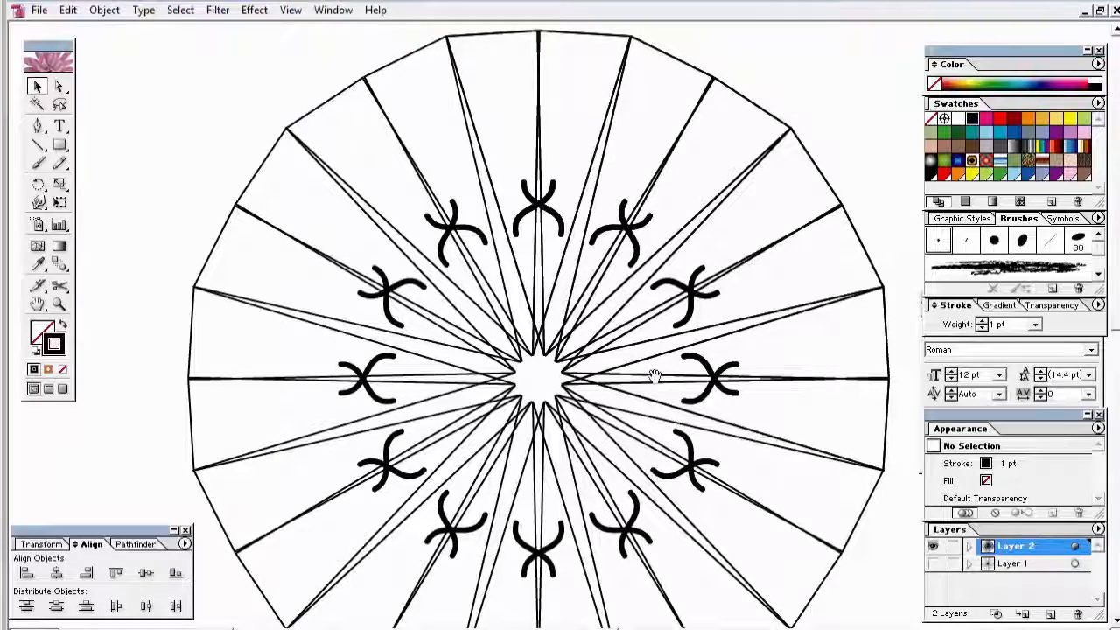
left_click_drag(658, 375, 671, 347)
left_click(618, 342, "ctrl+alt")
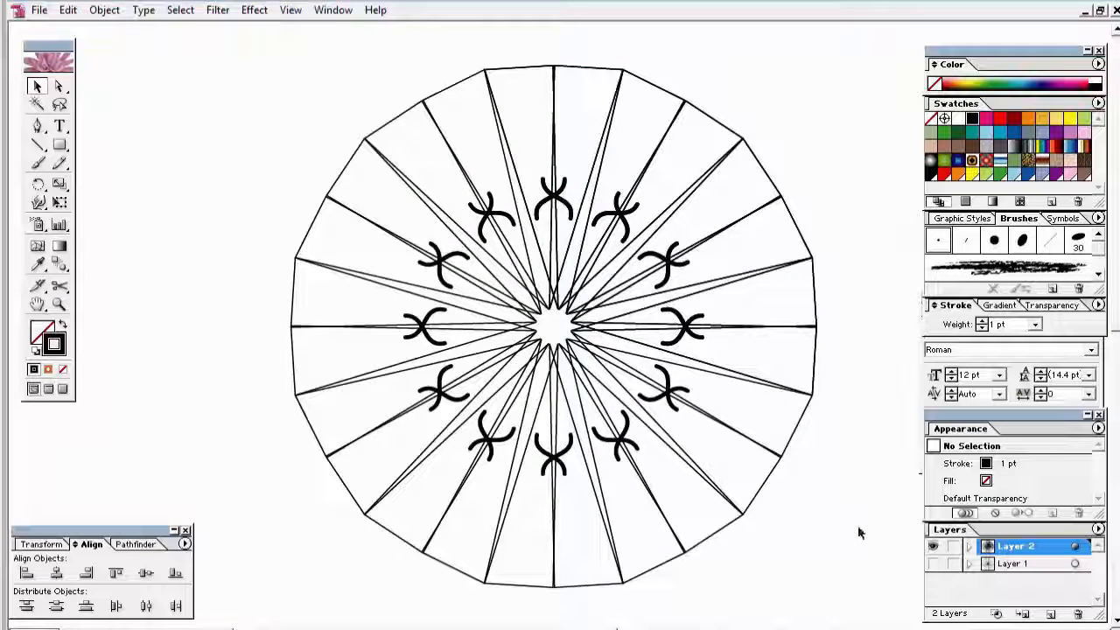
left_click(473, 370)
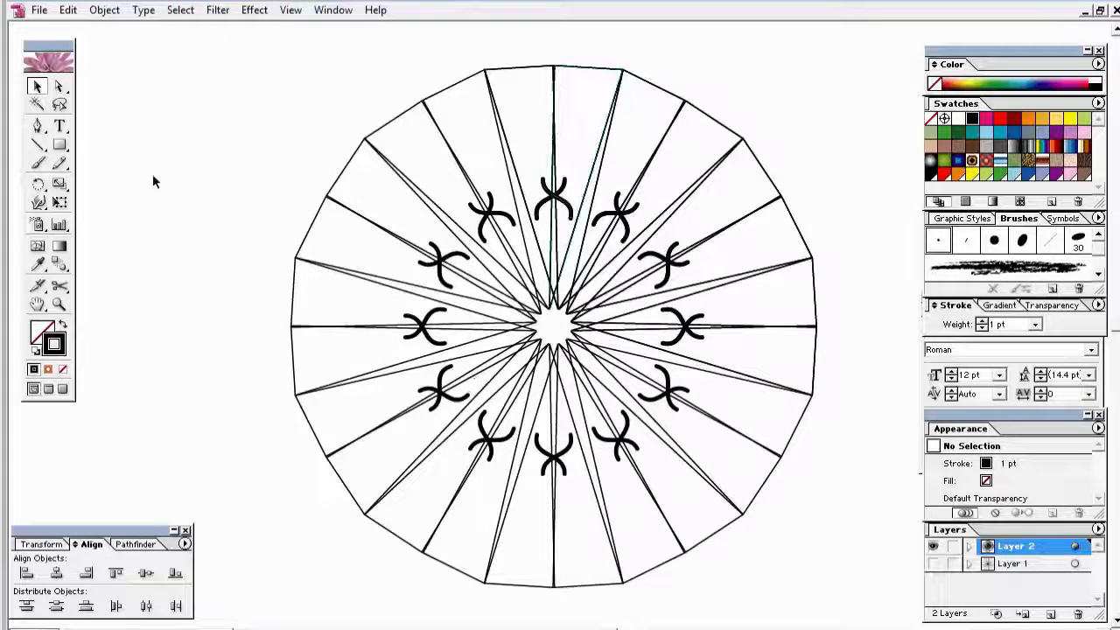
Step: Paint a Plum petal curve with the 3 pt calligraphic brush beneath one black mark
key("b")
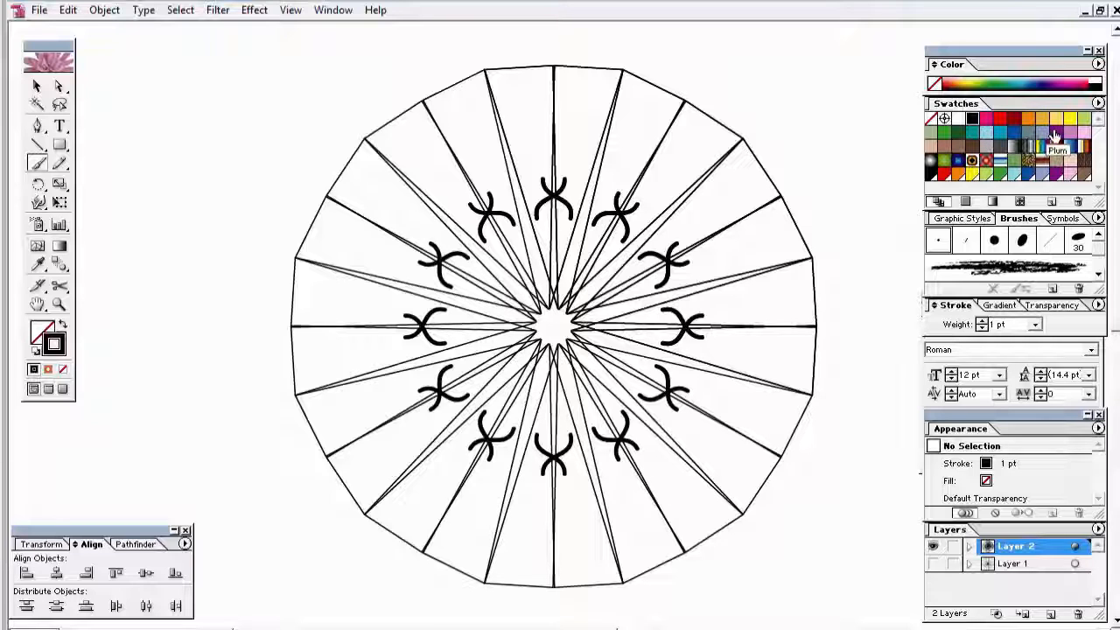
left_click(1056, 136)
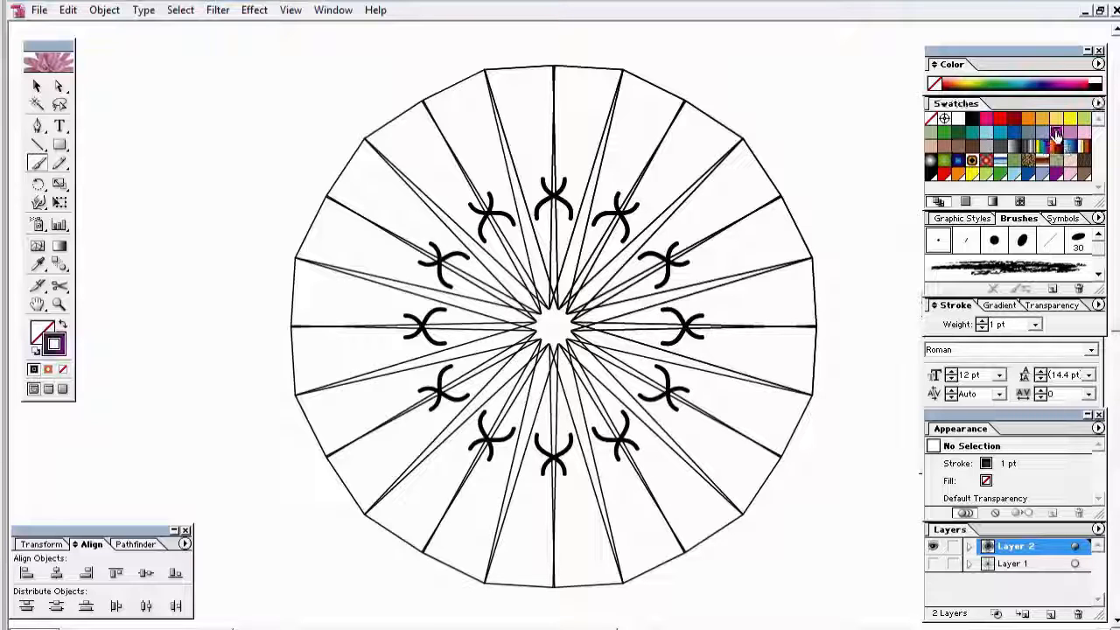
left_click(947, 249)
left_click_drag(414, 169, 619, 402)
left_click_drag(615, 300, 661, 354)
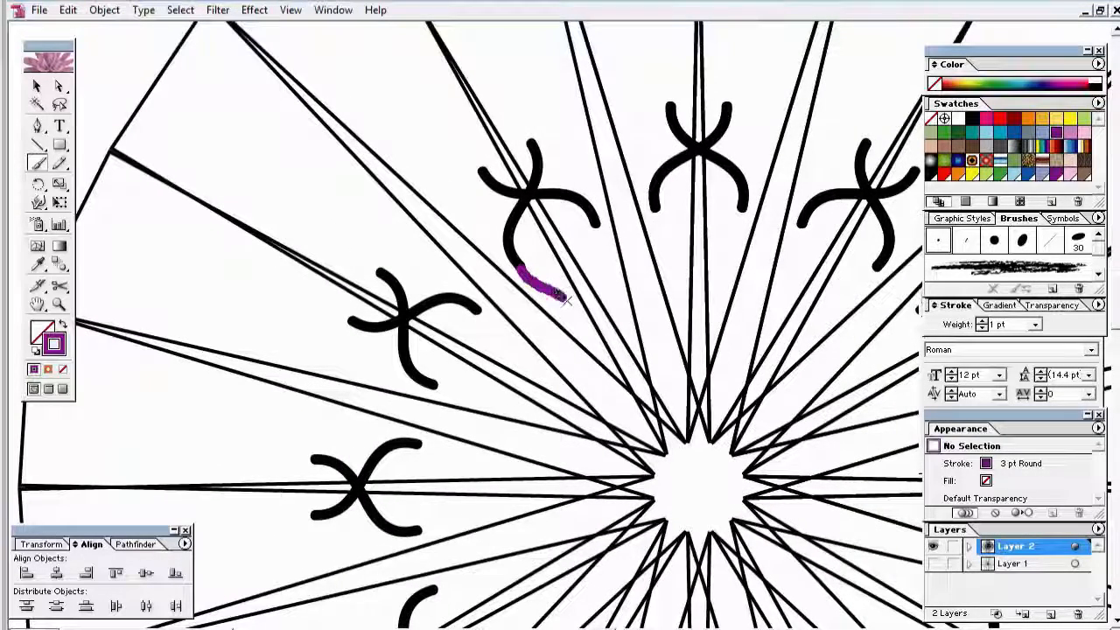
left_click_drag(597, 319, 604, 326)
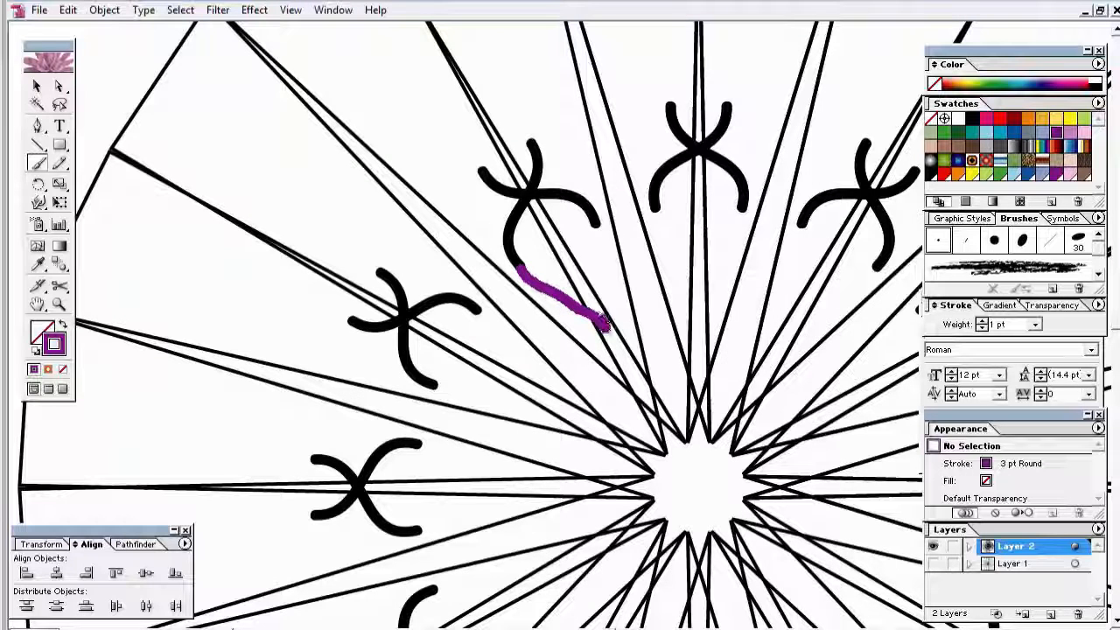
left_click_drag(598, 268, 598, 224)
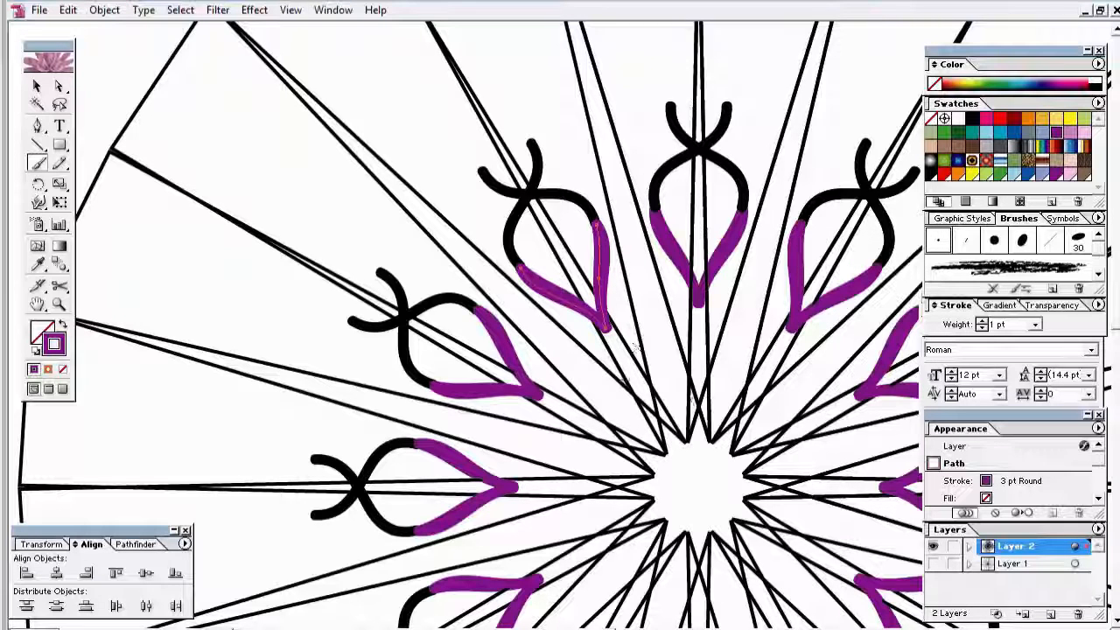
left_click(37, 87)
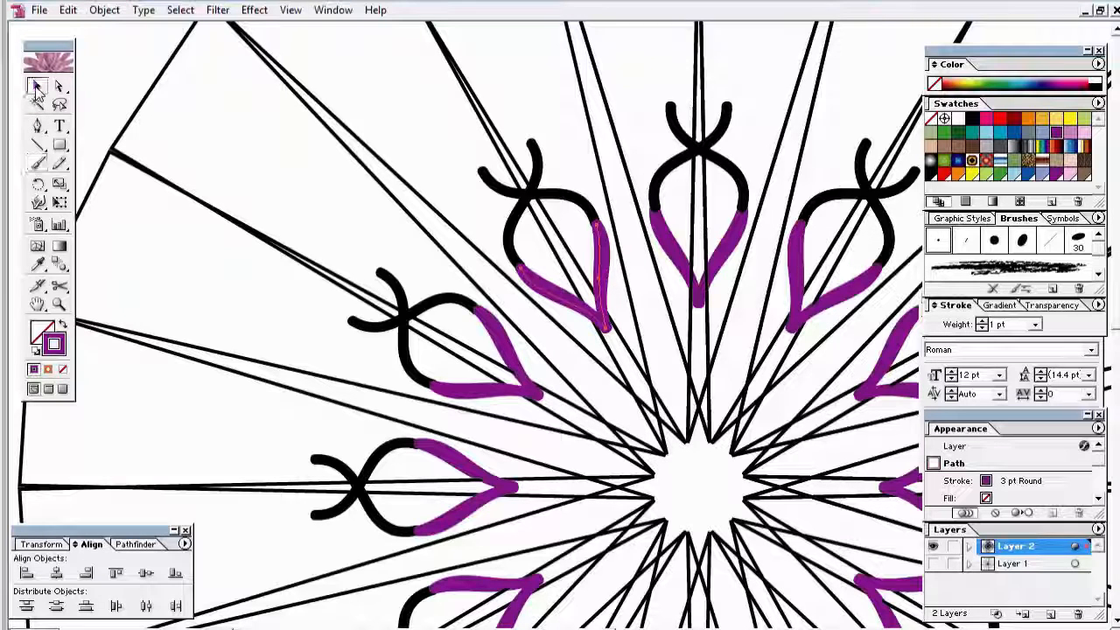
Step: Zoom into the star centre and draw a petal outline around it with the Pencil
left_click(59, 163)
left_click_drag(595, 393, 805, 566)
left_click_drag(619, 422, 557, 412)
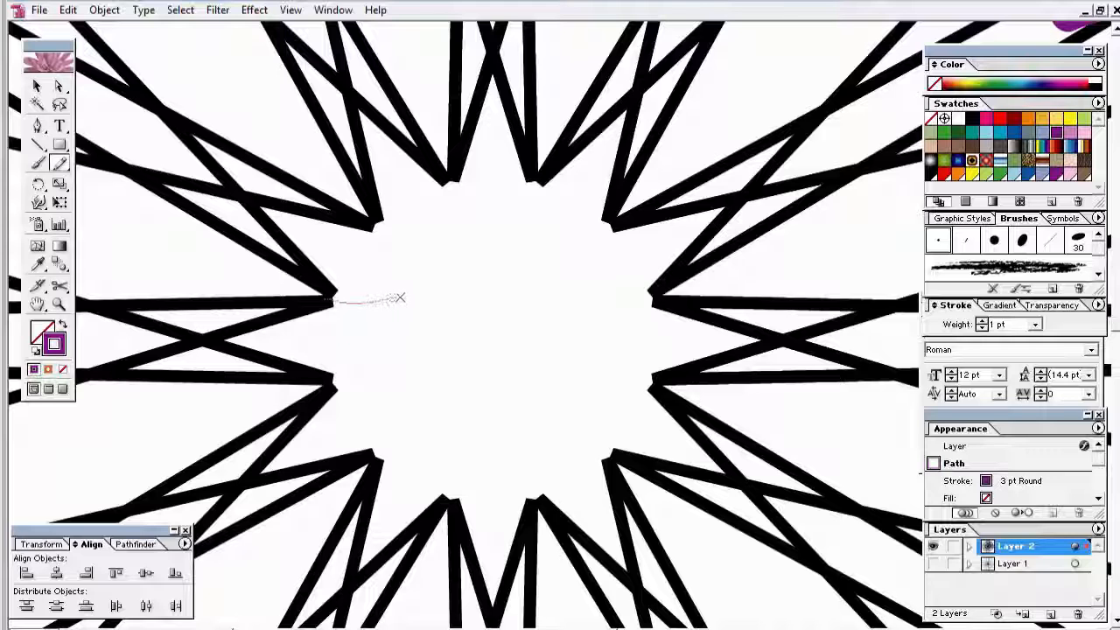
left_click_drag(399, 299, 427, 300)
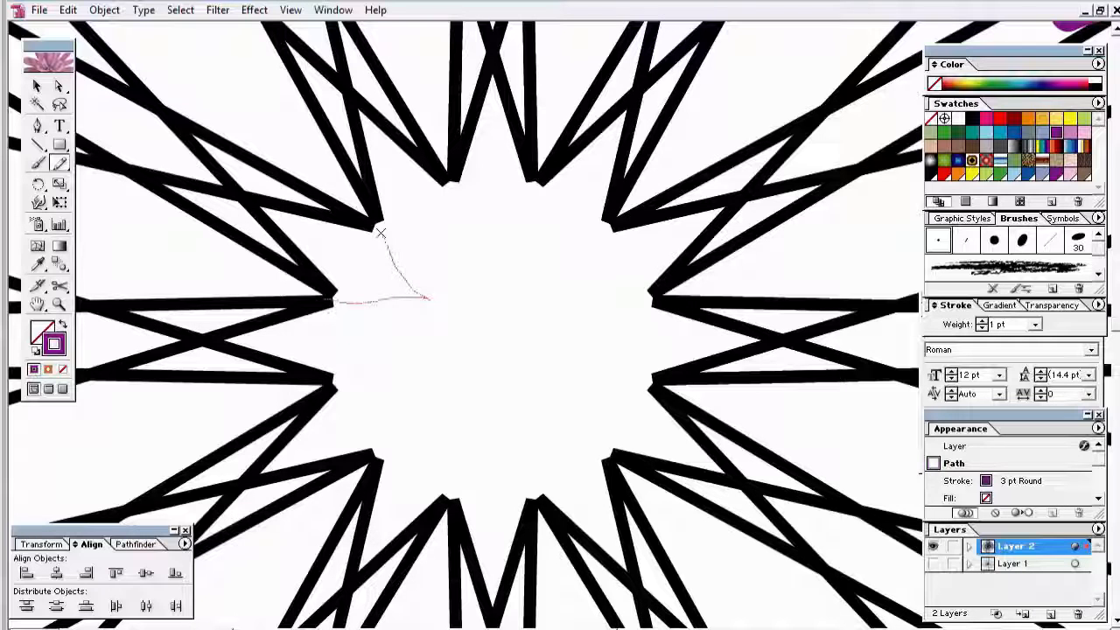
left_click_drag(380, 232, 369, 220)
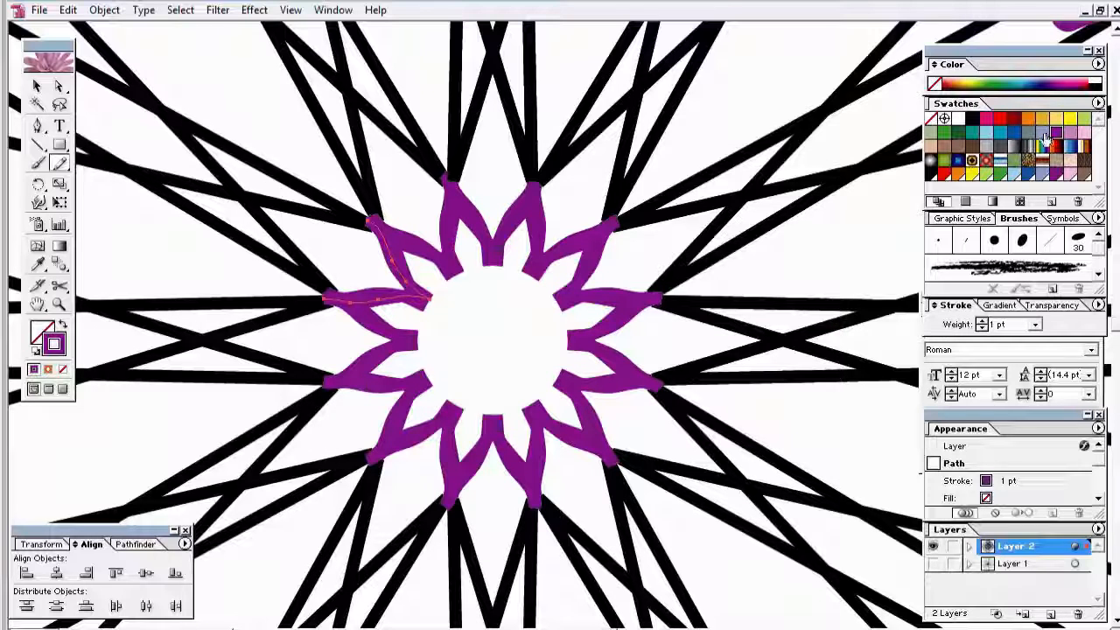
Step: Recolour the flower outline blue, then deselect it
left_click(1014, 131)
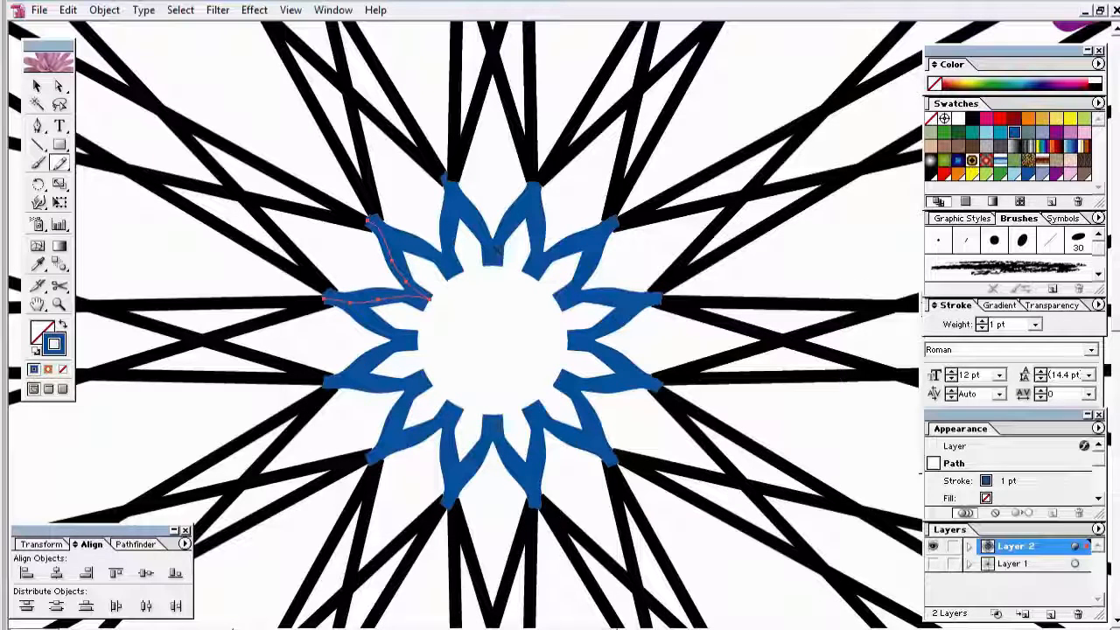
left_click(36, 87)
left_click(59, 164)
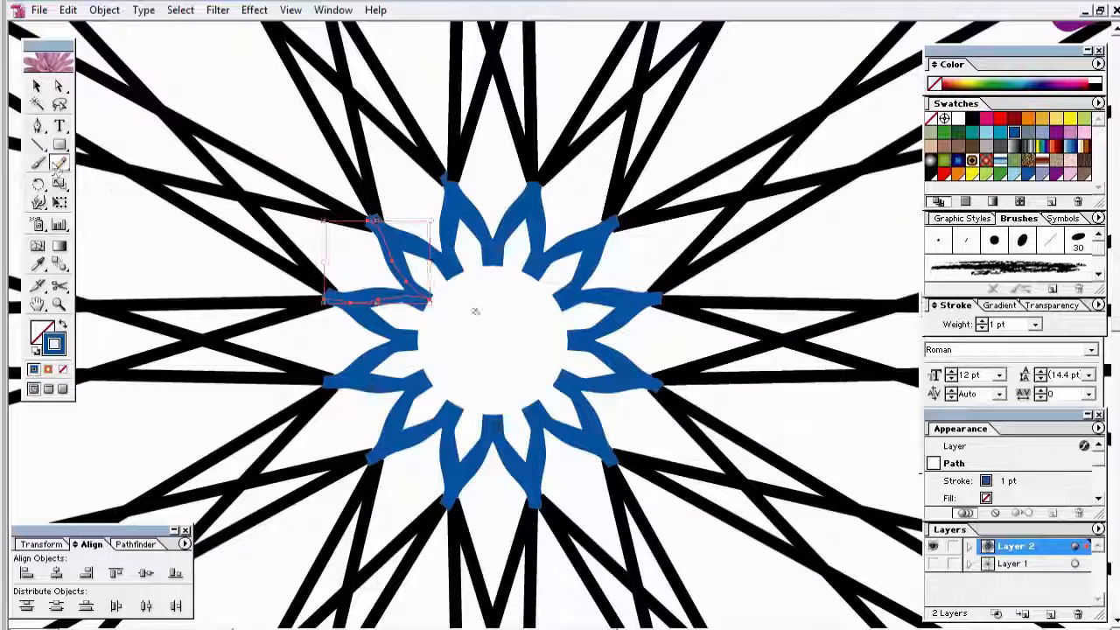
left_click(38, 88)
left_click(304, 238)
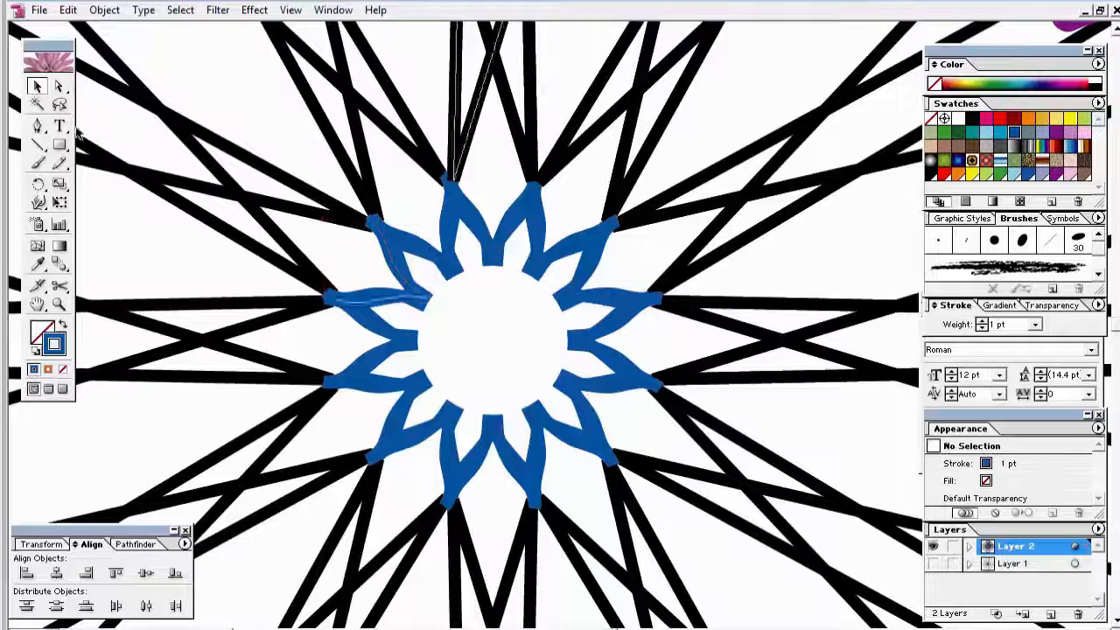
left_click(59, 163)
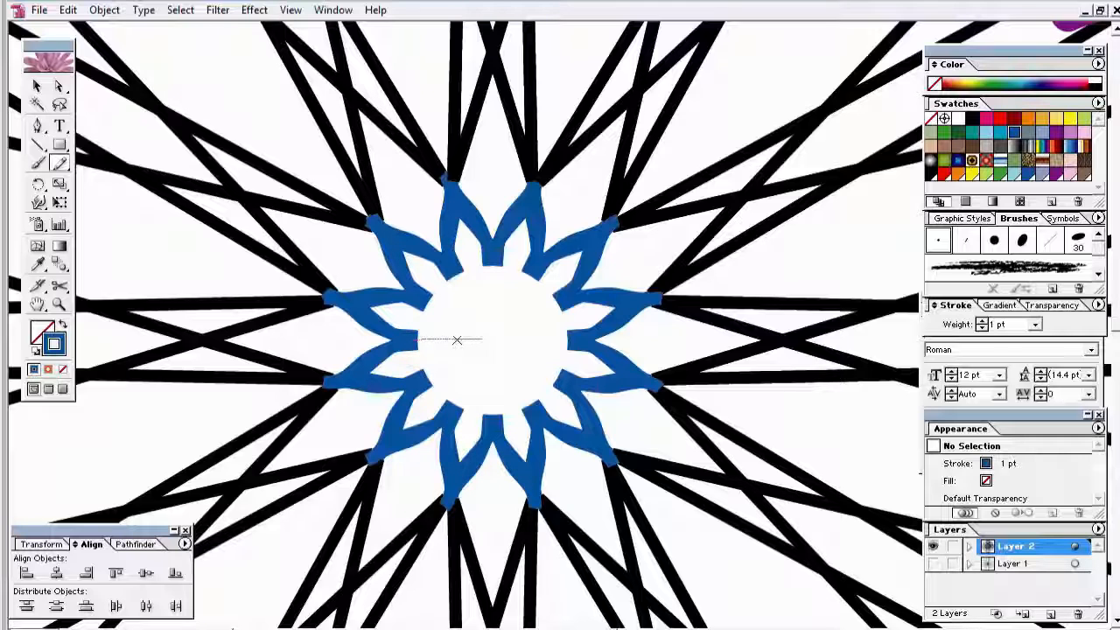
Step: Draw a pencil line from a flower point to the centre, redo it after deleting the first try, and deselect
left_click_drag(420, 340, 412, 339)
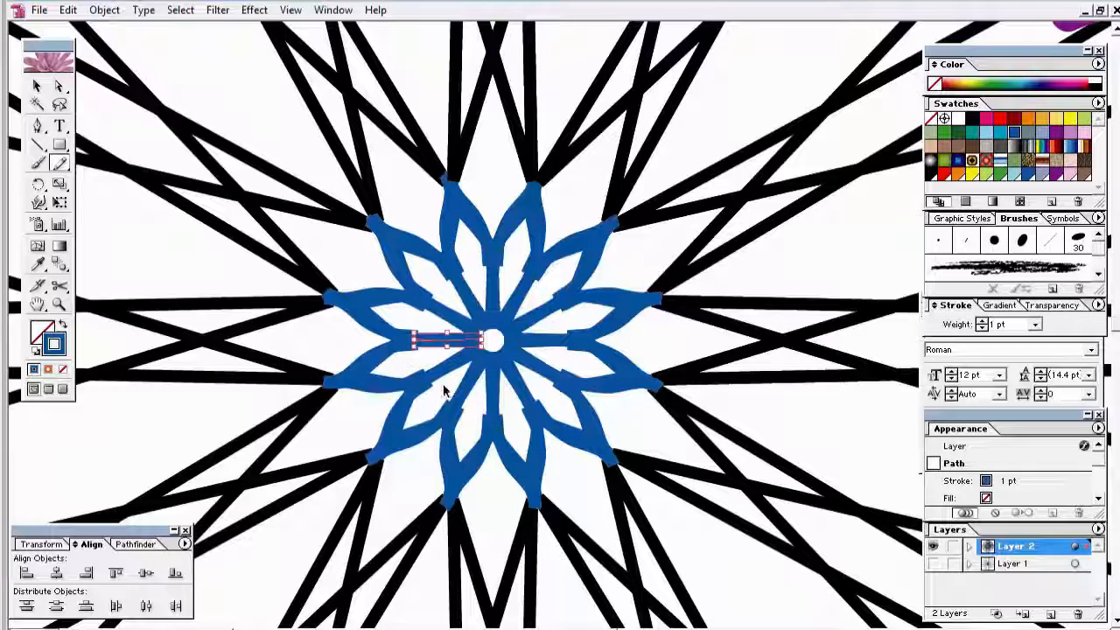
key("Delete")
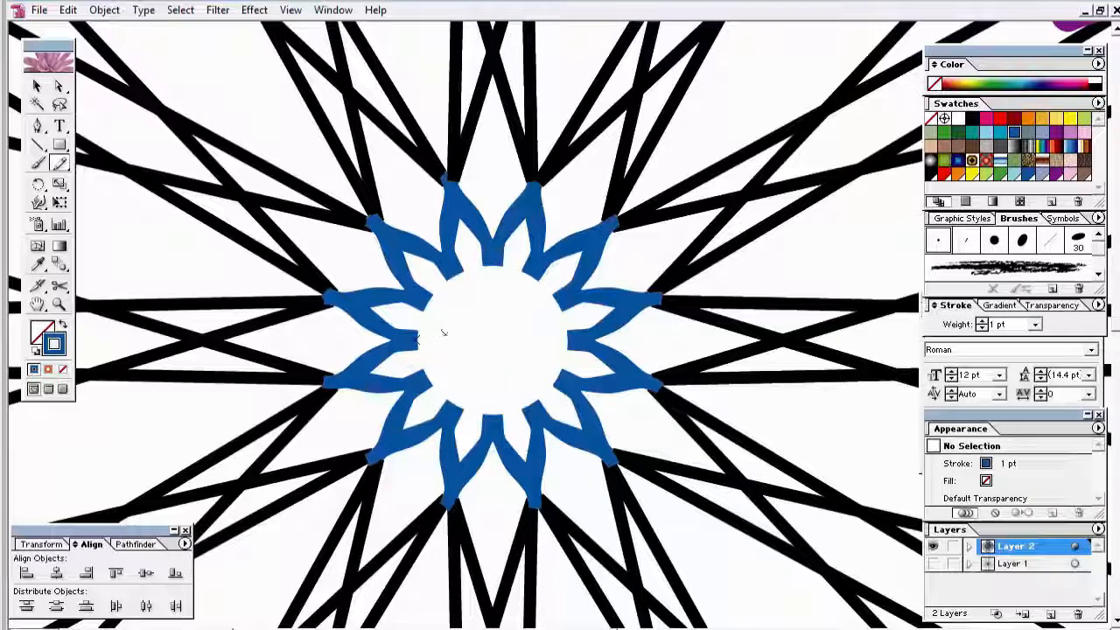
left_click_drag(422, 334, 470, 343)
left_click_drag(434, 378, 426, 383)
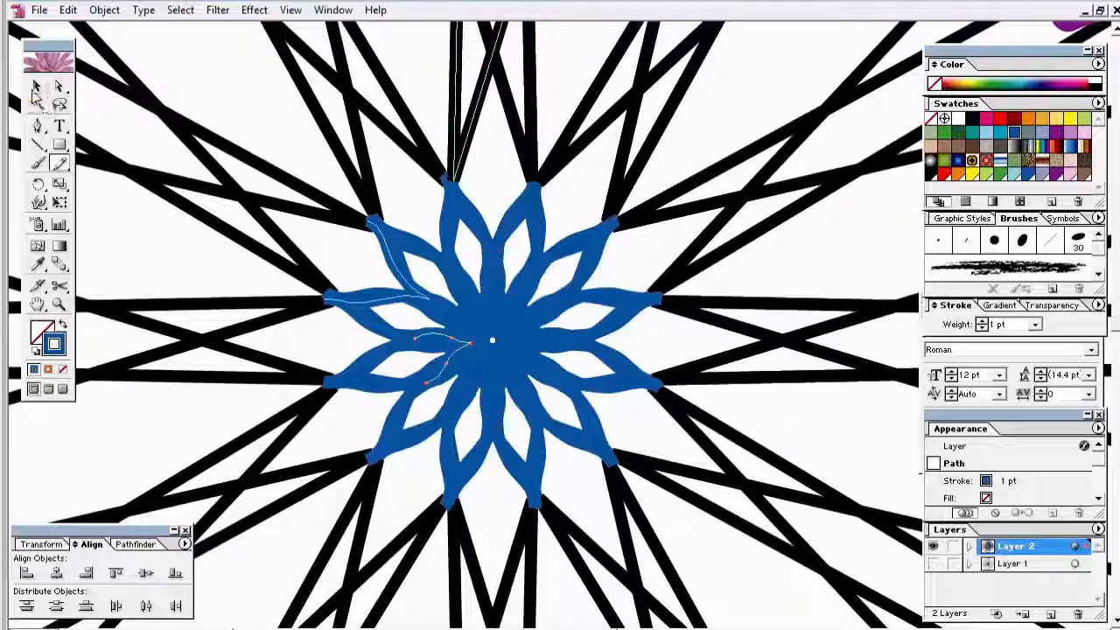
left_click(37, 93)
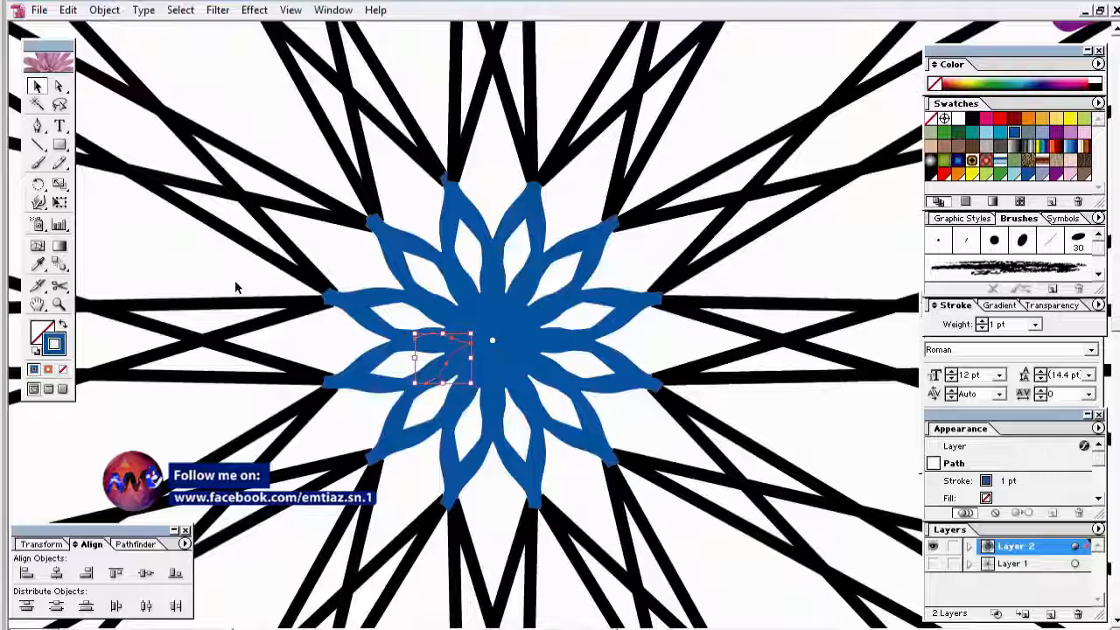
left_click(235, 282)
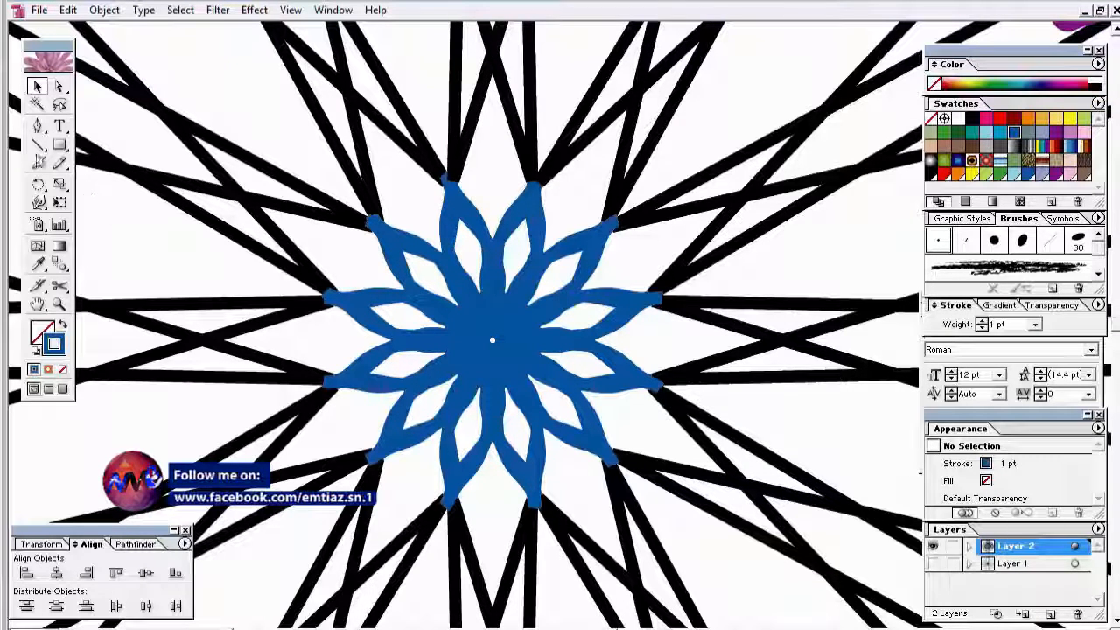
left_click(39, 162)
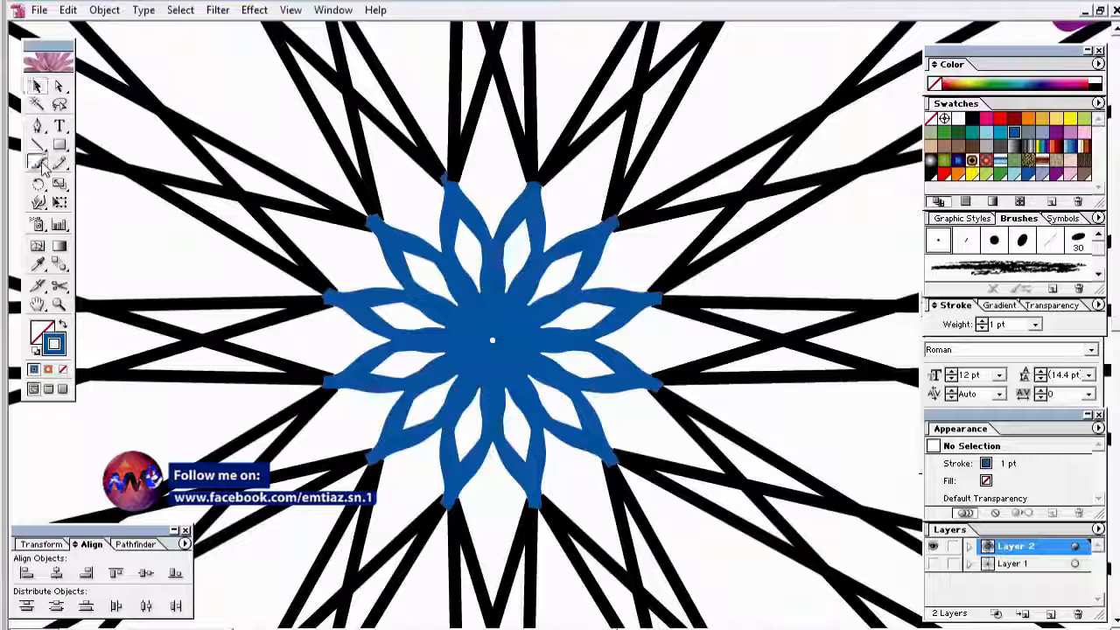
Step: Paint a small teardrop mark inside the left petal with the 6 pt Flat brush
left_click(966, 241)
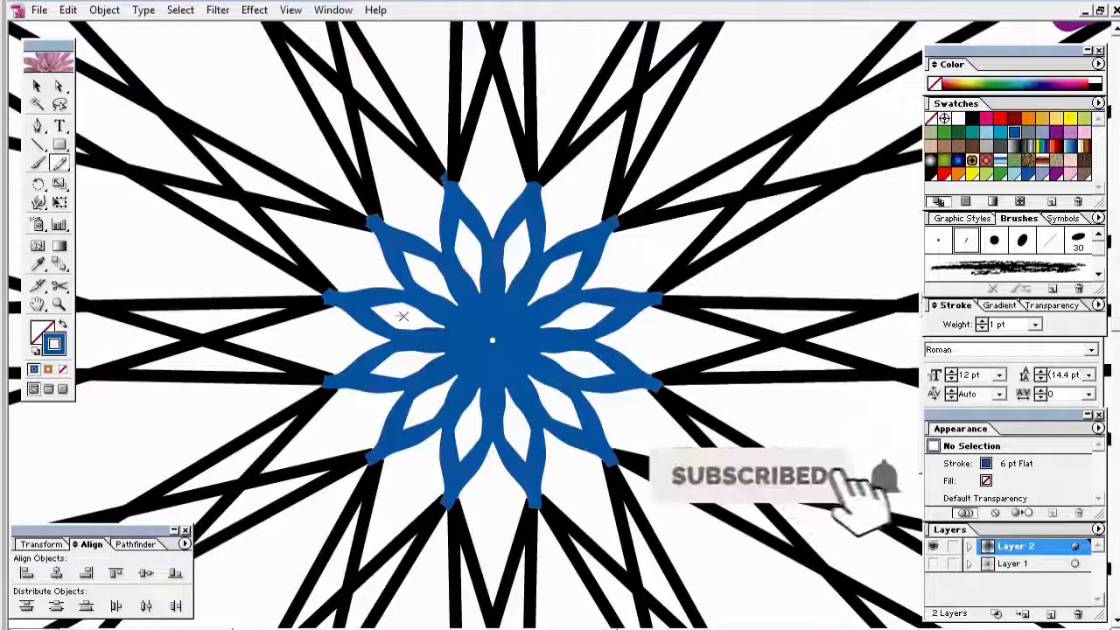
left_click_drag(402, 316, 398, 313)
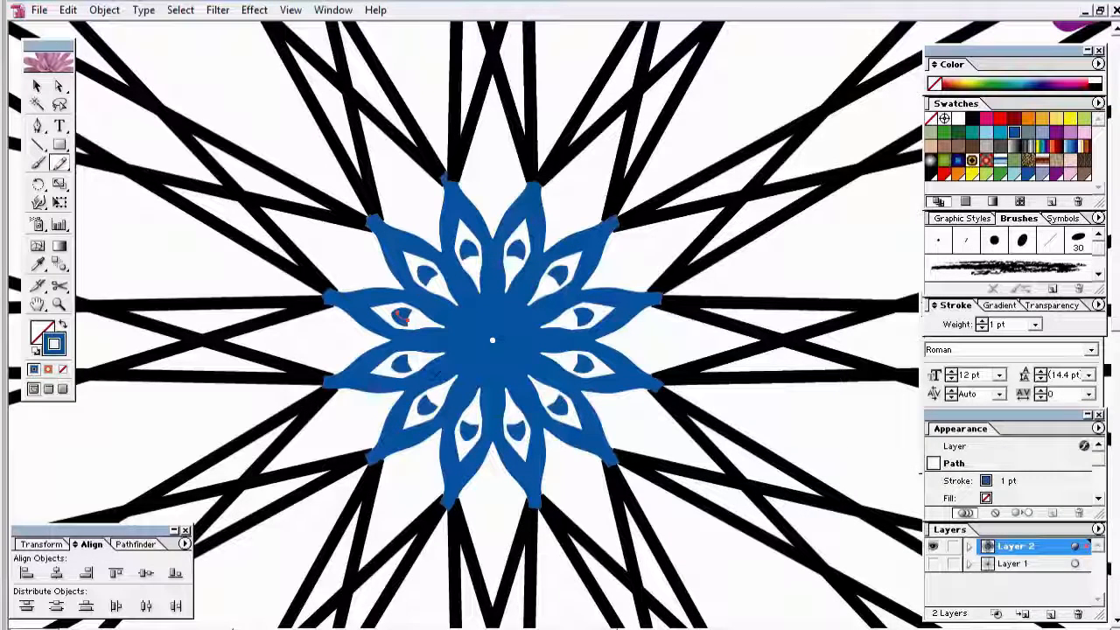
left_click(36, 86)
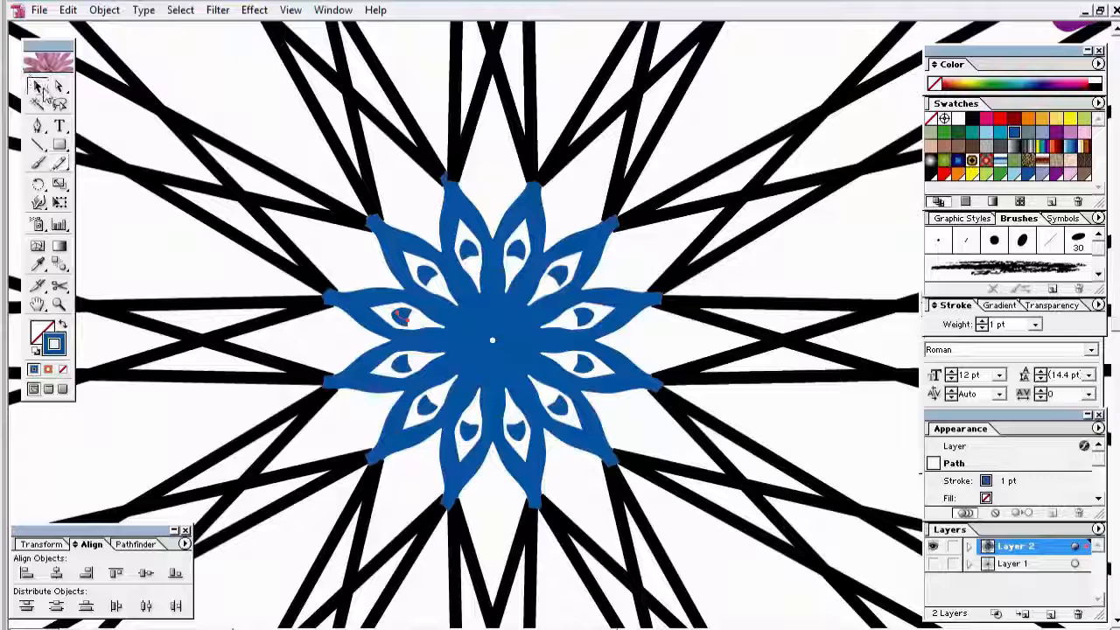
left_click(242, 278)
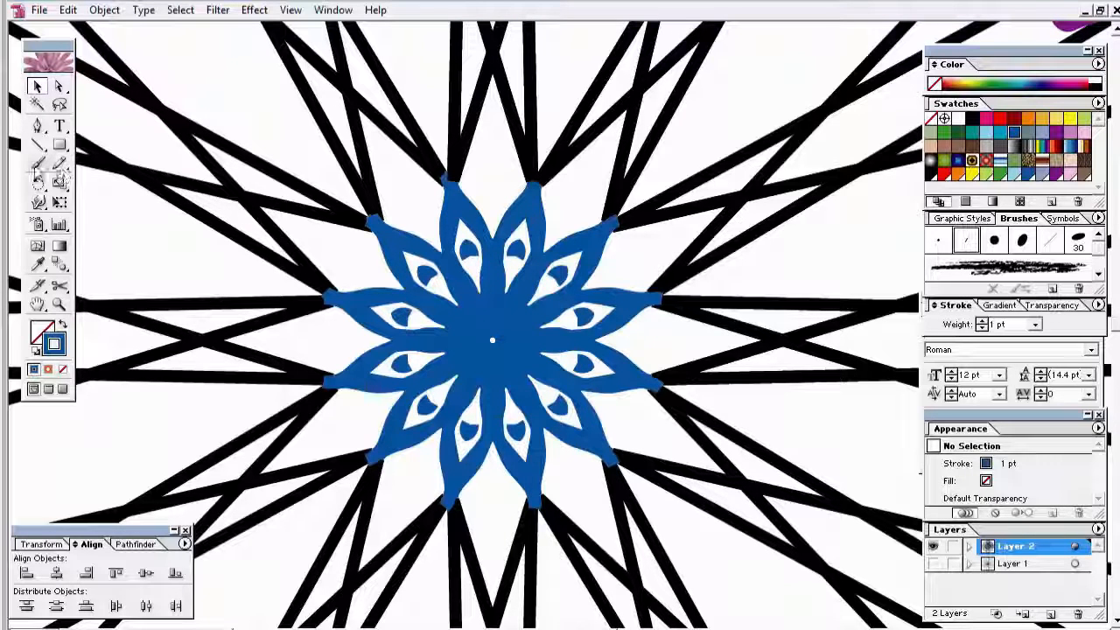
left_click(37, 162)
Step: Dab a round blue spot with the 10 pt Round brush and set its stroke weight to 0.25 pt
left_click(994, 240)
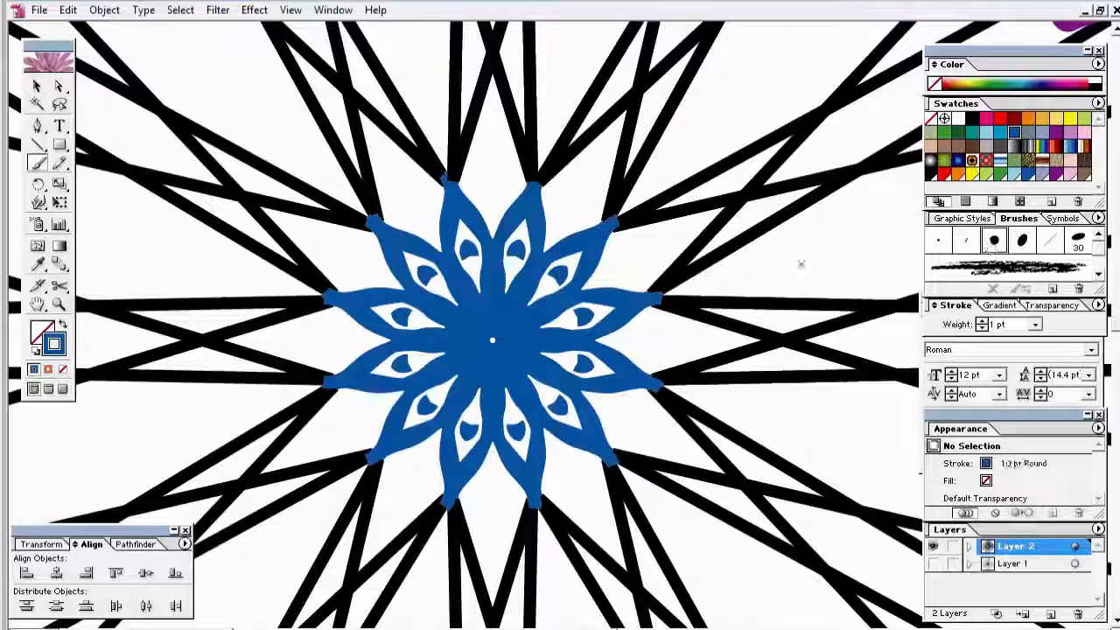
left_click(367, 271)
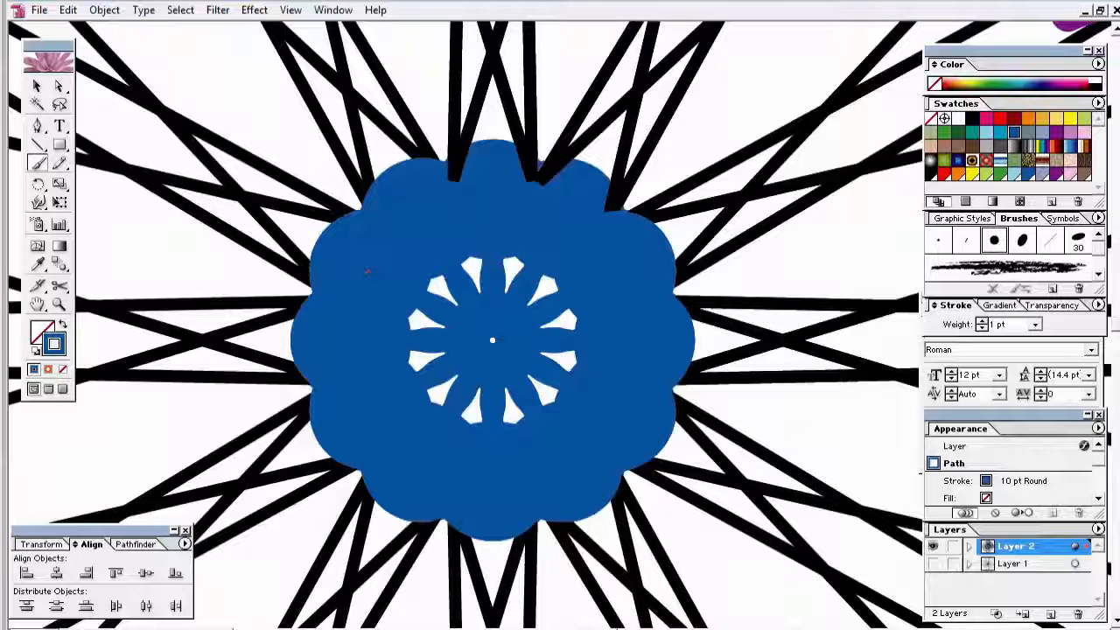
left_click(1034, 324)
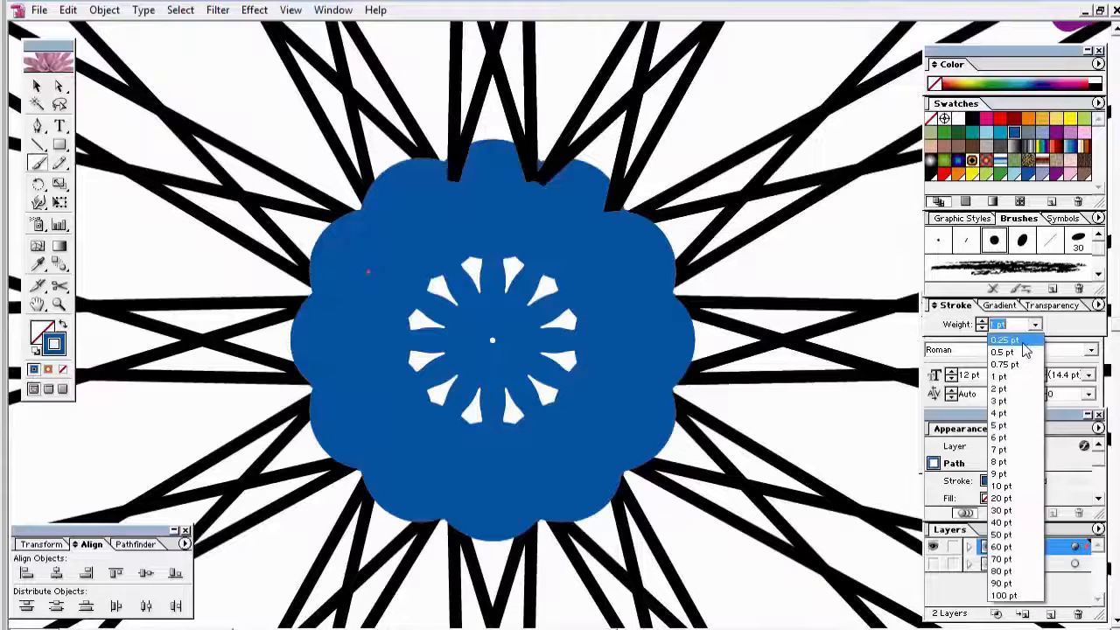
left_click(1025, 349)
left_click(1034, 325)
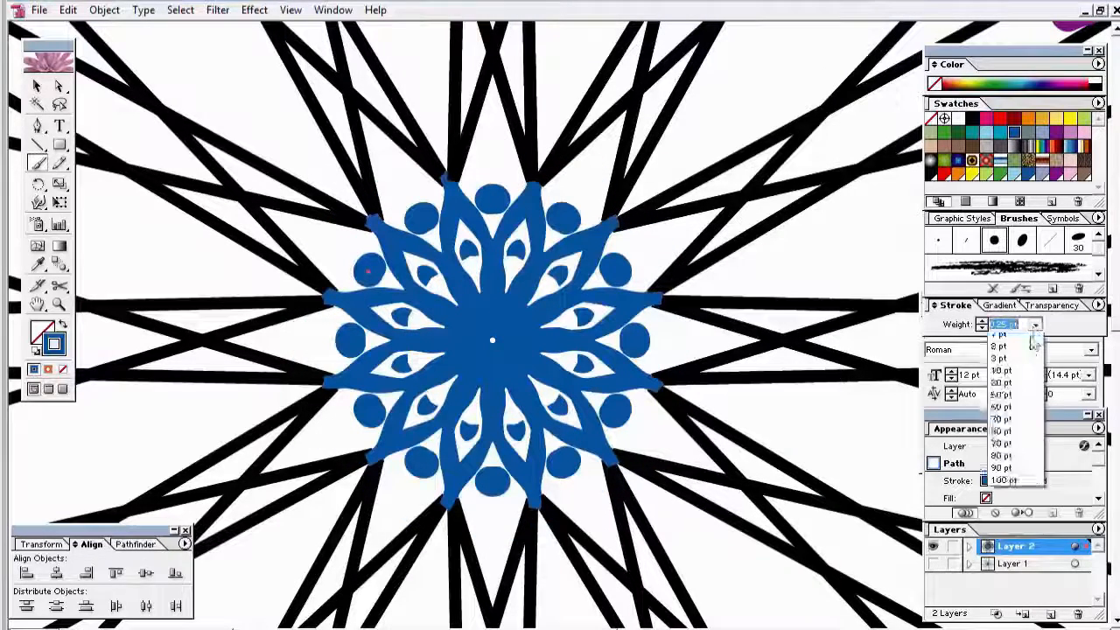
left_click(1025, 361)
left_click(1034, 324)
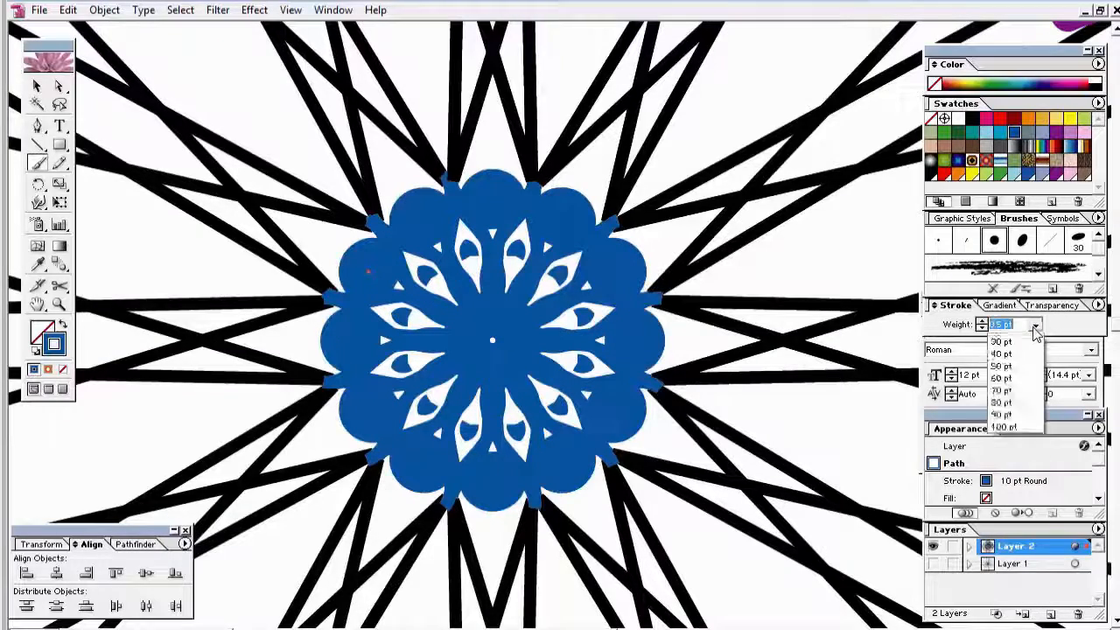
left_click(1032, 345)
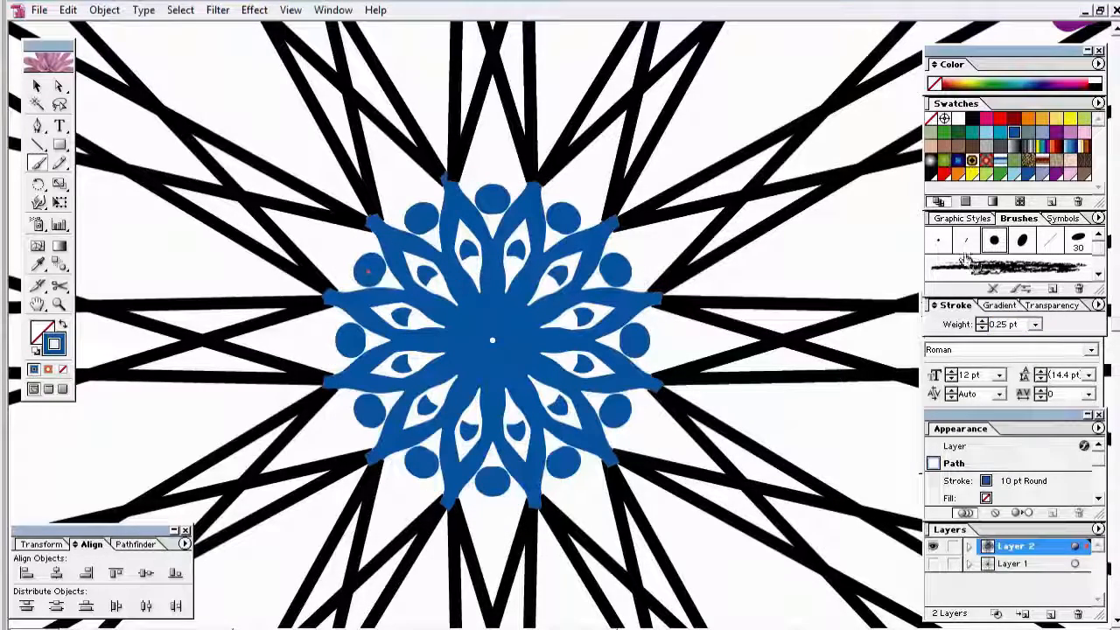
Step: Shrink the dots with the 3 pt Round brush at 0.5 pt stroke weight, then deselect them
left_click(938, 241)
left_click(1034, 325)
left_click(1025, 376)
left_click(1034, 325)
left_click(1025, 352)
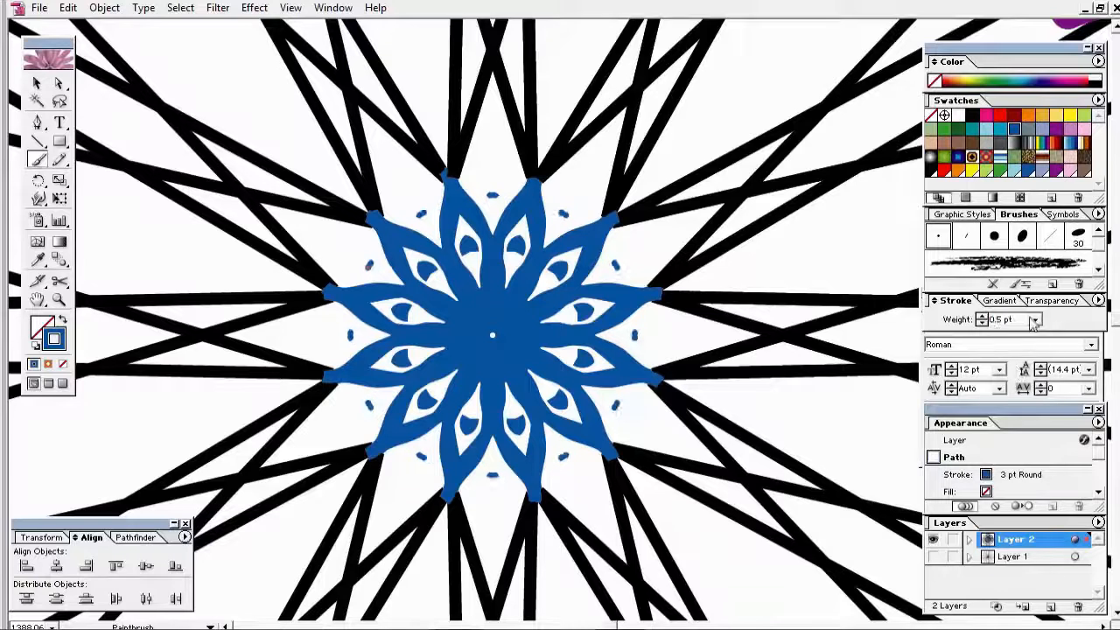
key("ctrl+shift+a")
Step: Draw a small C-shaped stroke left of the flower and a swirl beside it with the Pencil
left_click(60, 159)
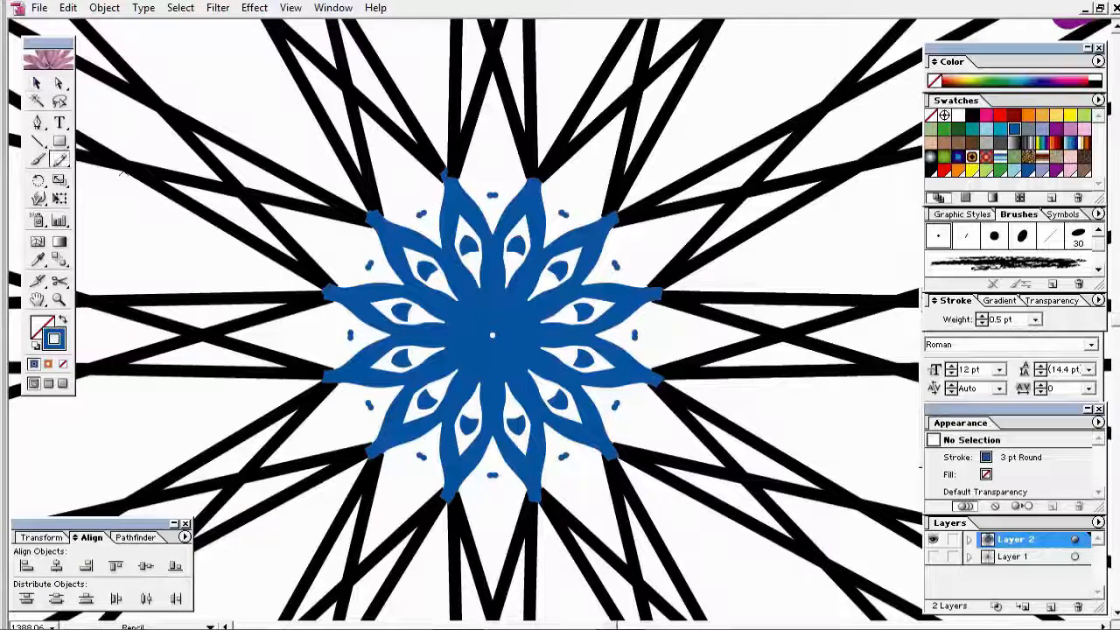
left_click_drag(371, 250, 371, 274)
key("ctrl+shift+a")
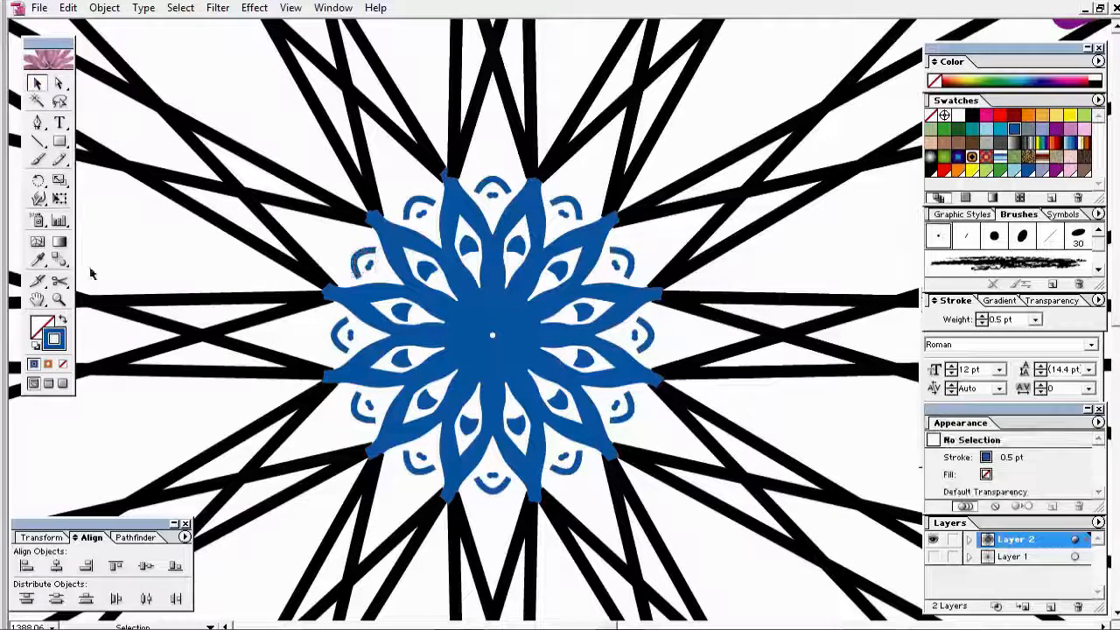
left_click(1015, 129)
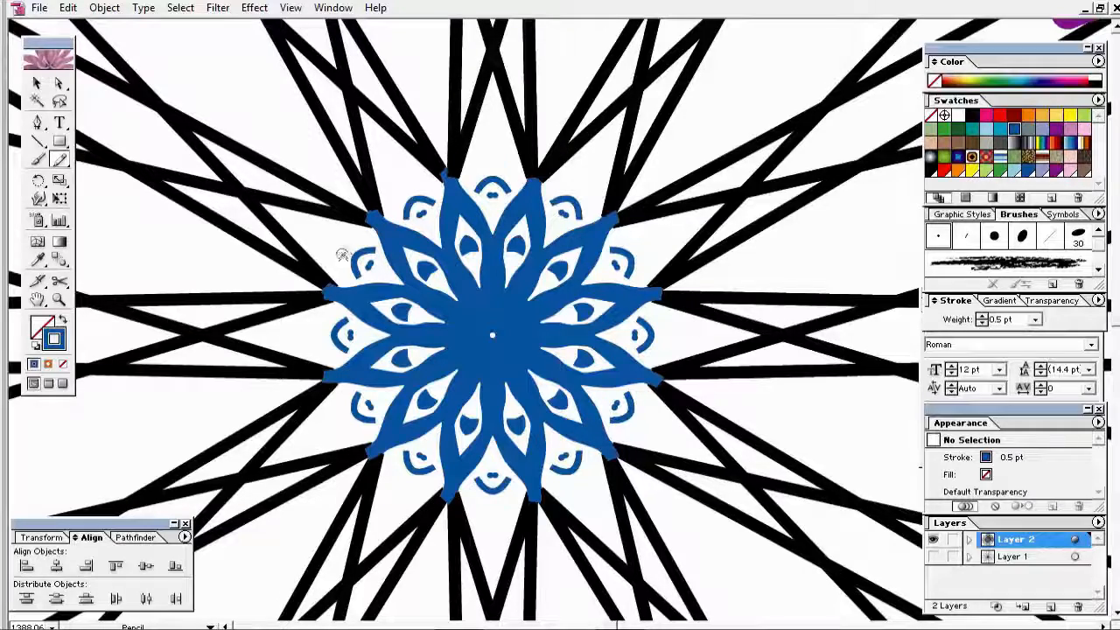
left_click_drag(343, 257, 341, 249)
Step: Select the arc, swirl and dot motifs and recolour them red
key("v")
key("ctrl+shift+a")
left_click_drag(297, 193, 481, 401)
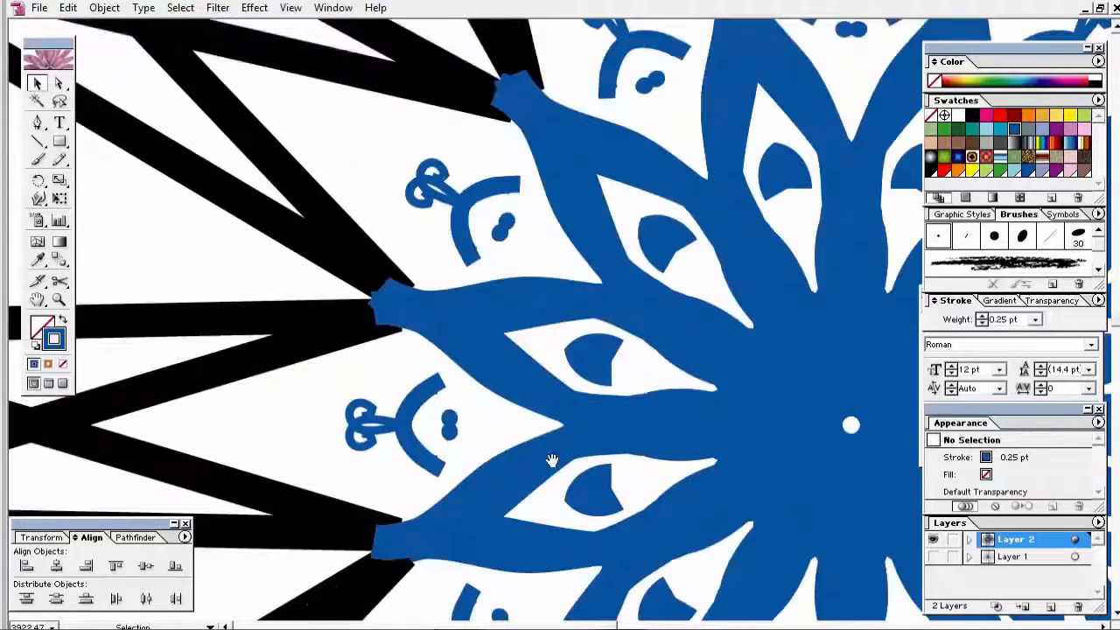
left_click(462, 226)
left_click(437, 196, "shift")
left_click(510, 234, "shift")
left_click(1000, 116)
left_click(559, 260)
left_click(634, 271, "ctrl+alt")
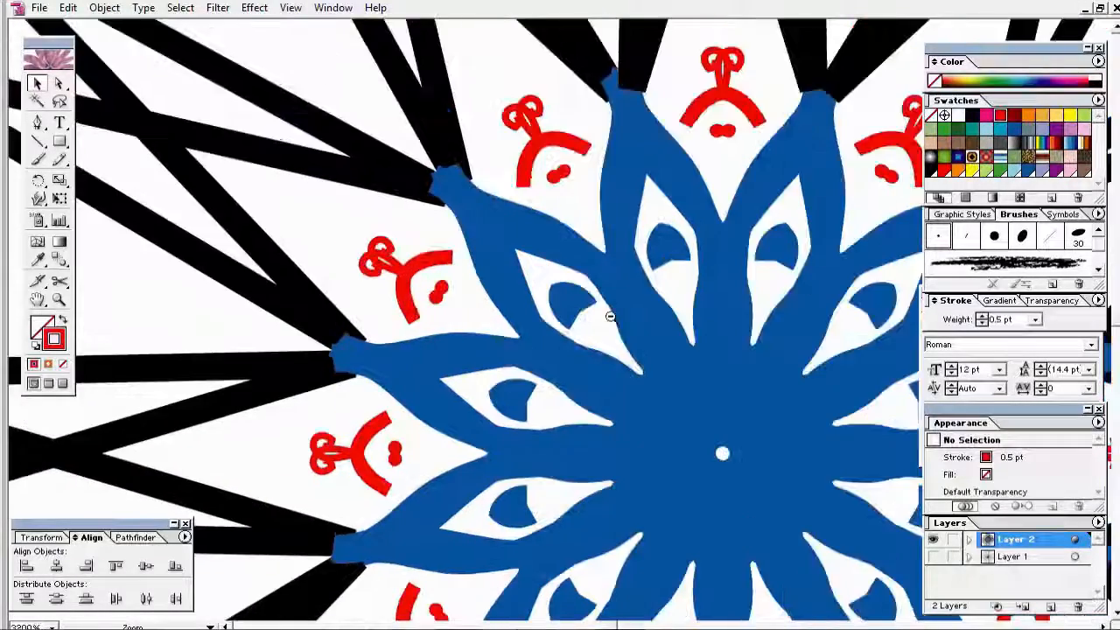
left_click(612, 316, "ctrl+alt")
left_click(604, 321, "ctrl+alt")
left_click(564, 319, "ctrl+alt")
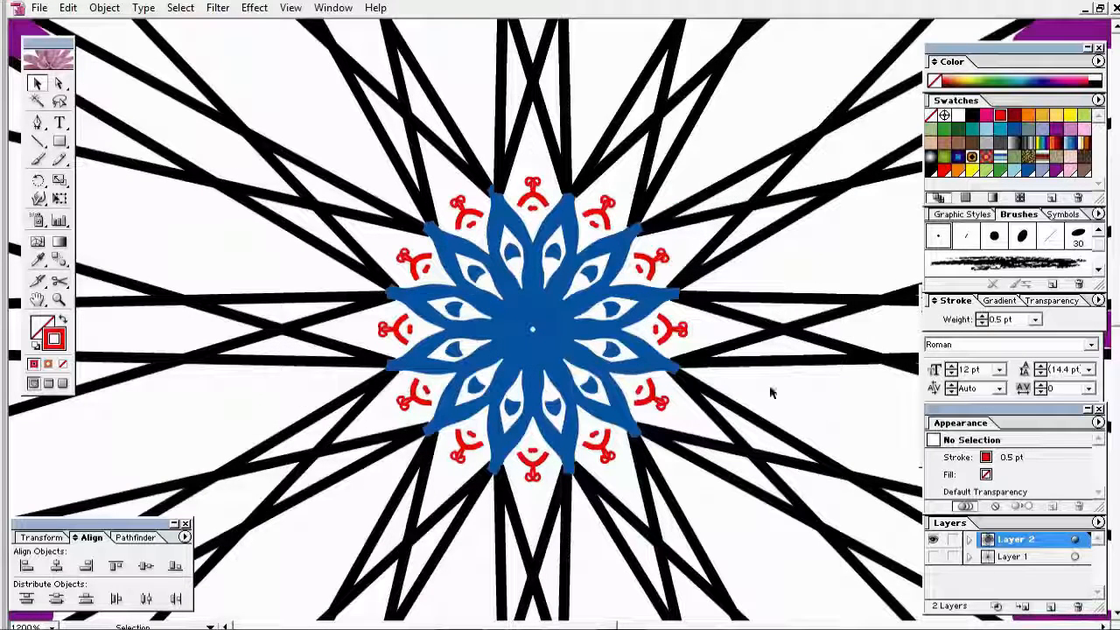
left_click(59, 160)
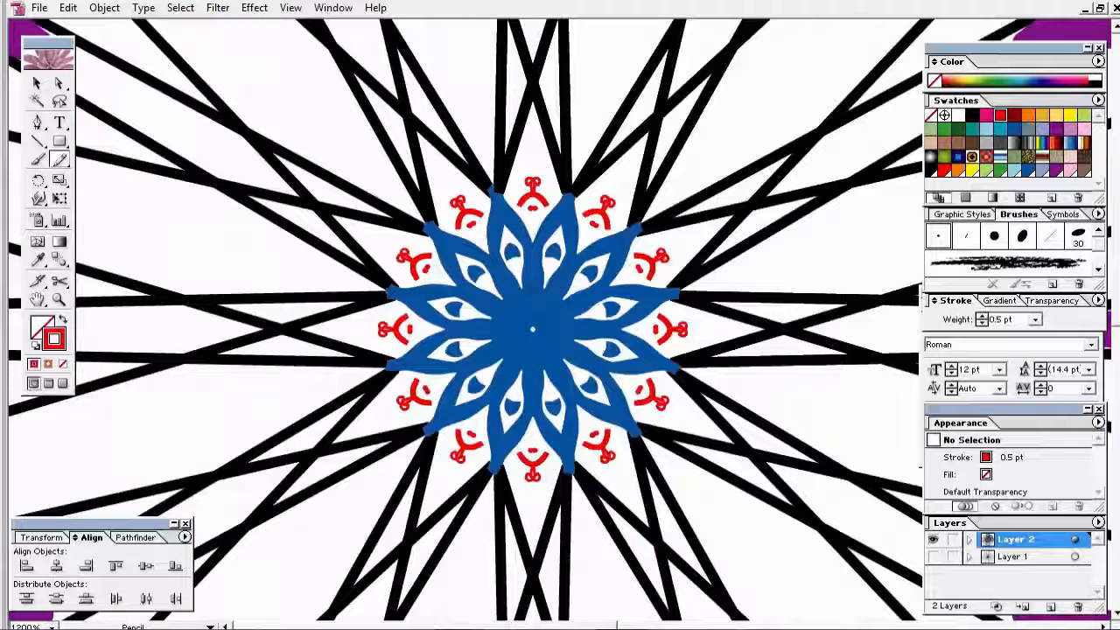
Step: Draw an orange teardrop left of the blue flower, then recolour it purple
left_click(1028, 115)
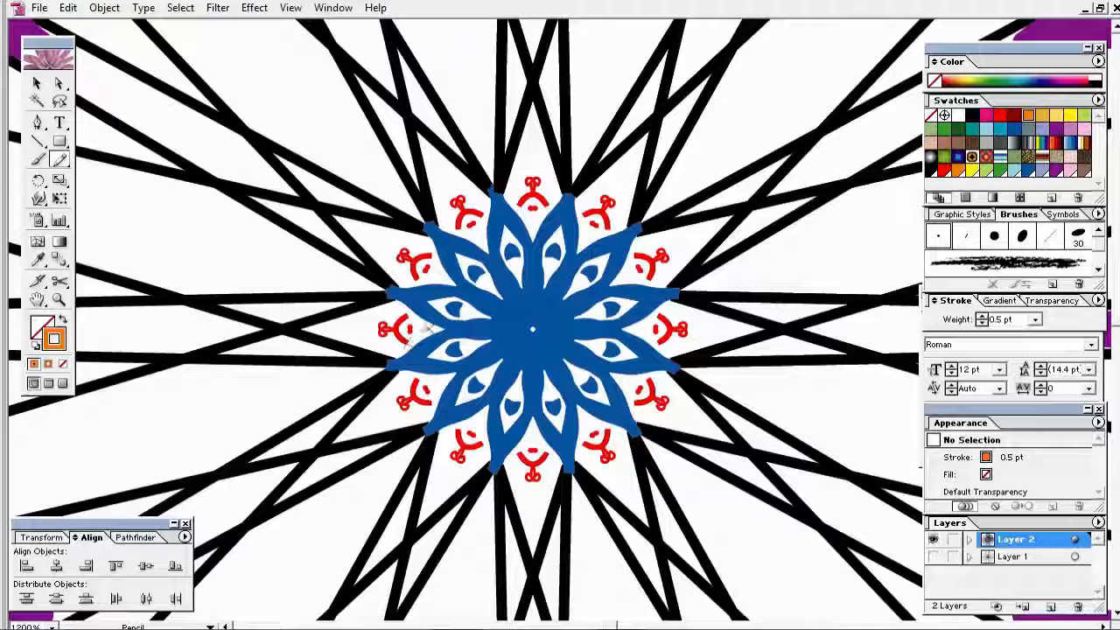
mouse_move(381, 289)
left_mouse_down()
mouse_move(329, 270)
mouse_move(348, 288)
mouse_move(308, 268)
left_mouse_up()
key("ctrl+z")
left_click(37, 83)
left_click(1056, 130)
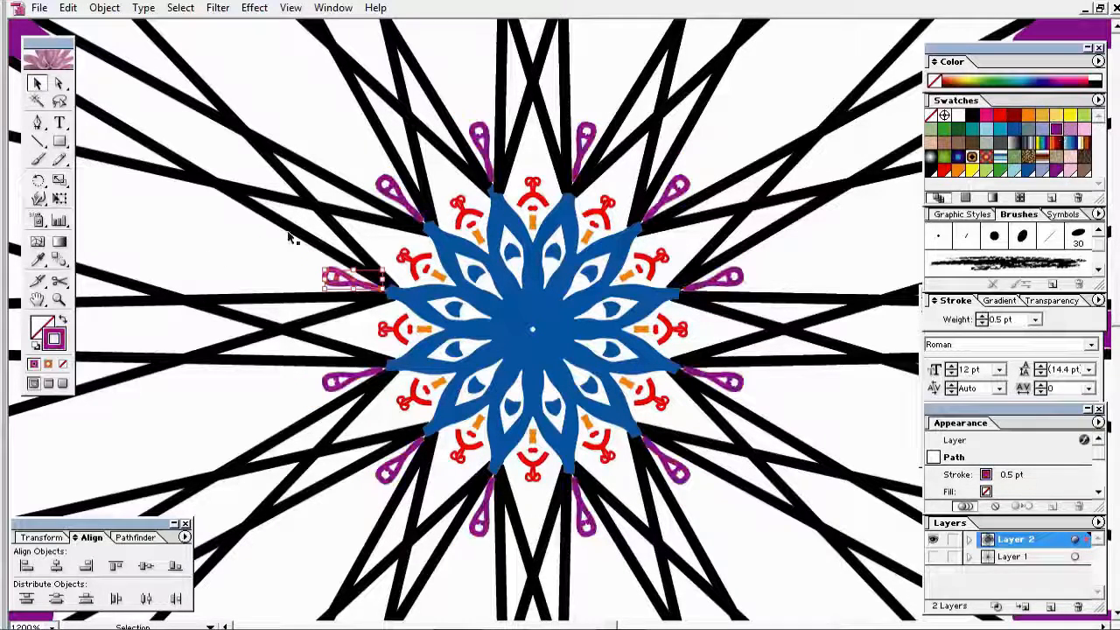
left_click(289, 234)
Step: Draw a pencil bracket around the purple teardrop
left_click(59, 160)
left_click_drag(318, 287, 324, 261)
left_click(37, 84)
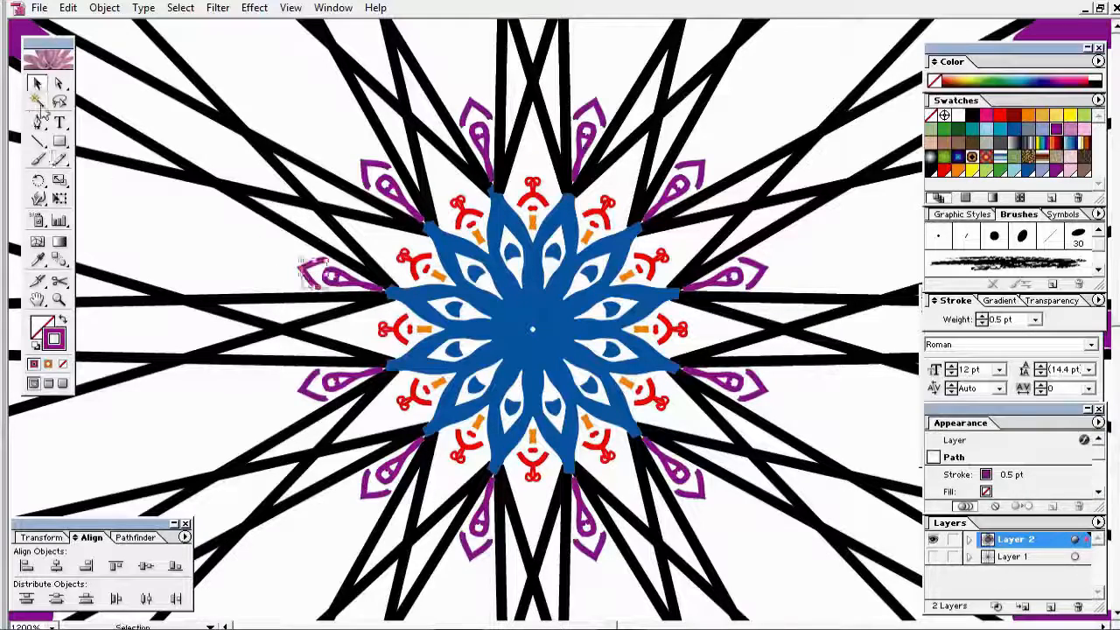
left_click(210, 232)
Step: Paint a dot inside the bracket with the 3 pt Round brush at 0.5 pt stroke
left_click(37, 161)
left_click(942, 236)
left_click(314, 274)
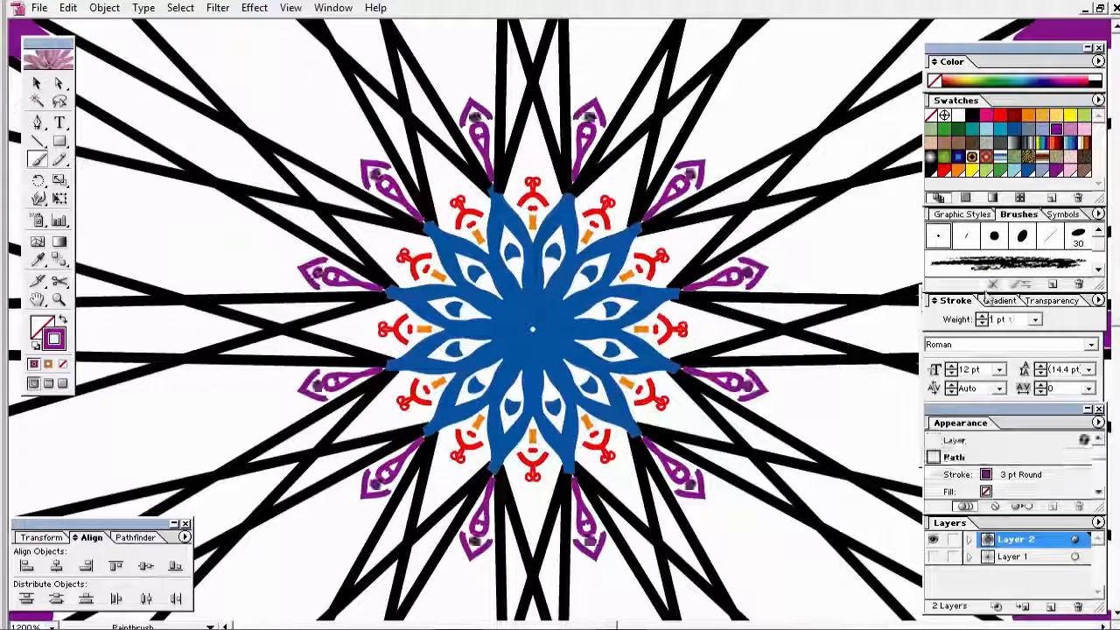
left_click(1035, 321)
left_click(1015, 346)
left_click(37, 83)
left_click(233, 248)
Step: Add a curl outside the teardrop and a curved purple stroke above it using the 20 pt Flat brush
left_click(59, 159)
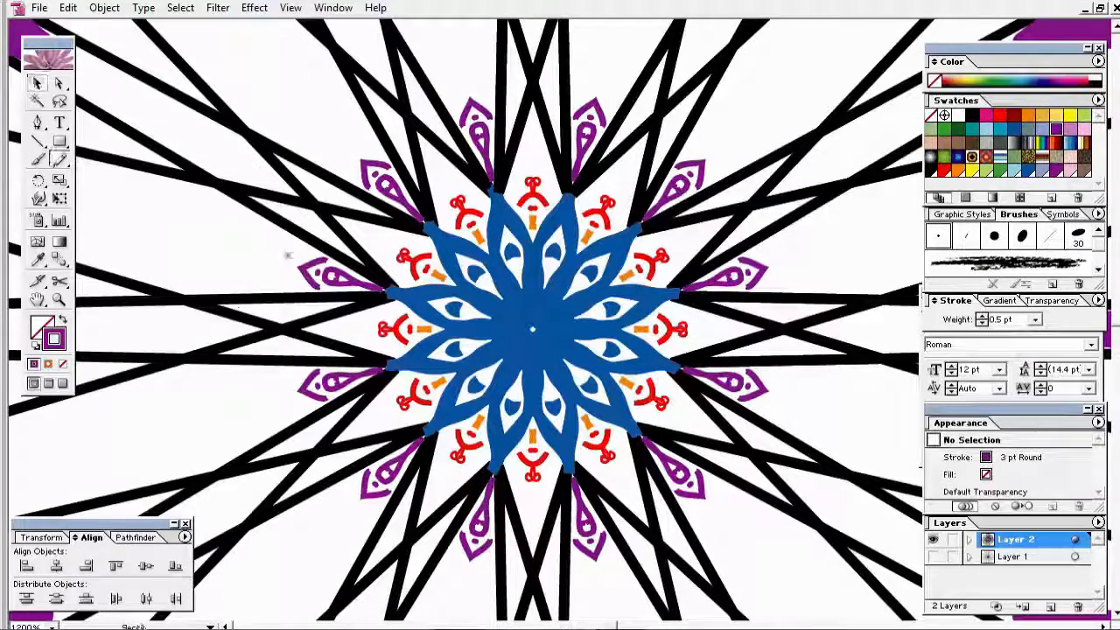
left_click(1050, 236)
left_click_drag(279, 264, 282, 262)
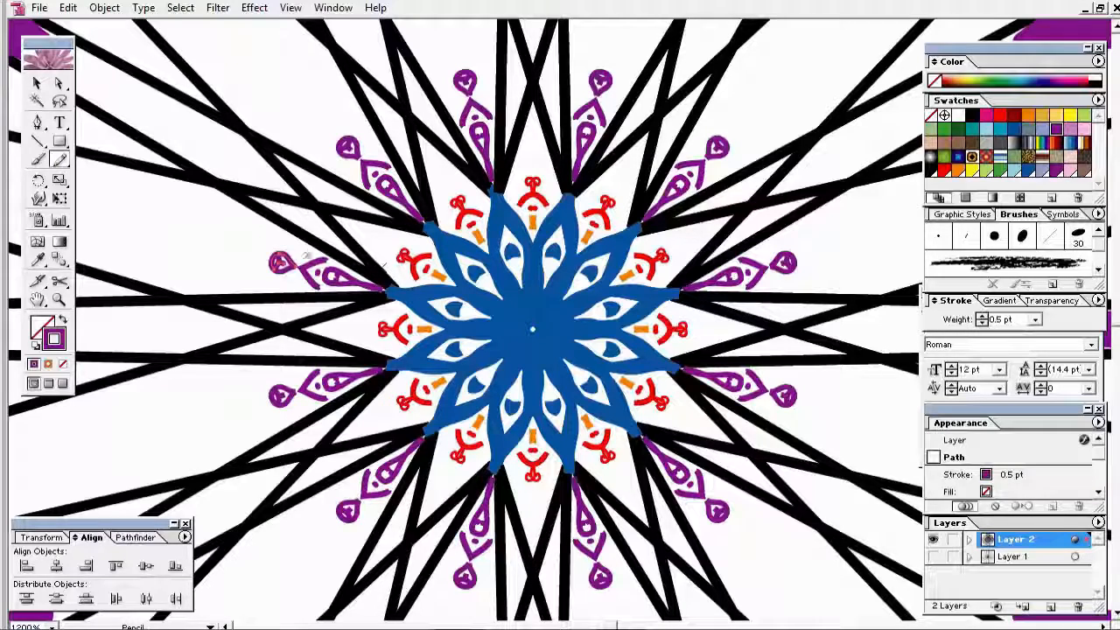
left_click(37, 83)
left_click(300, 247)
left_click(38, 159)
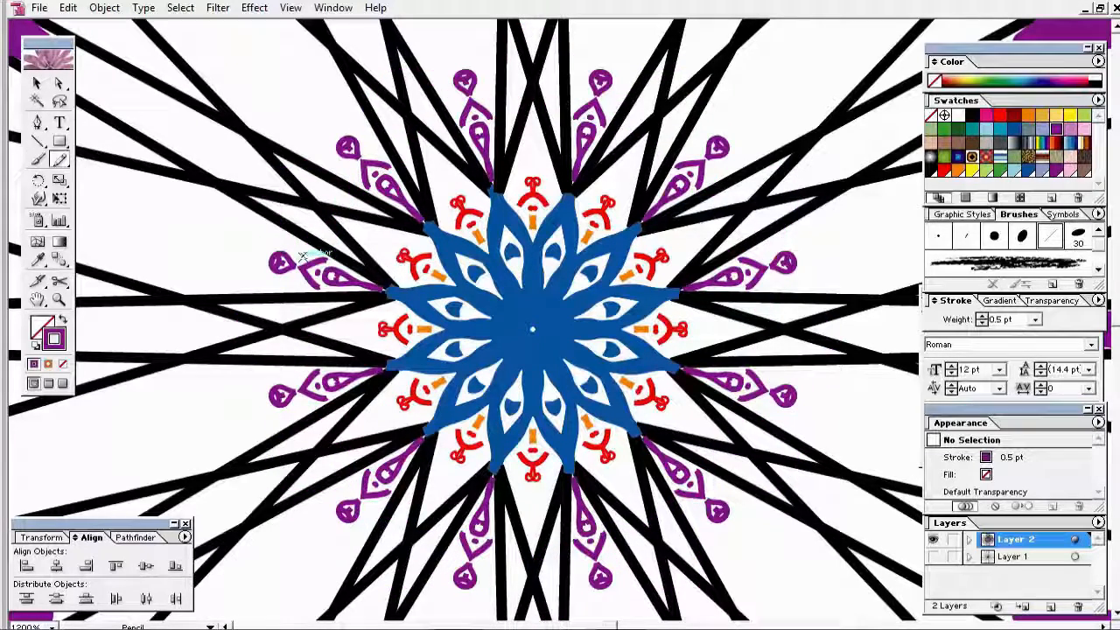
left_click_drag(300, 257, 274, 234)
Step: Paint two dark red dots beside the curl with the 3 pt Round brush
left_click(36, 83)
left_click(136, 201)
left_click(38, 160)
left_click(938, 236)
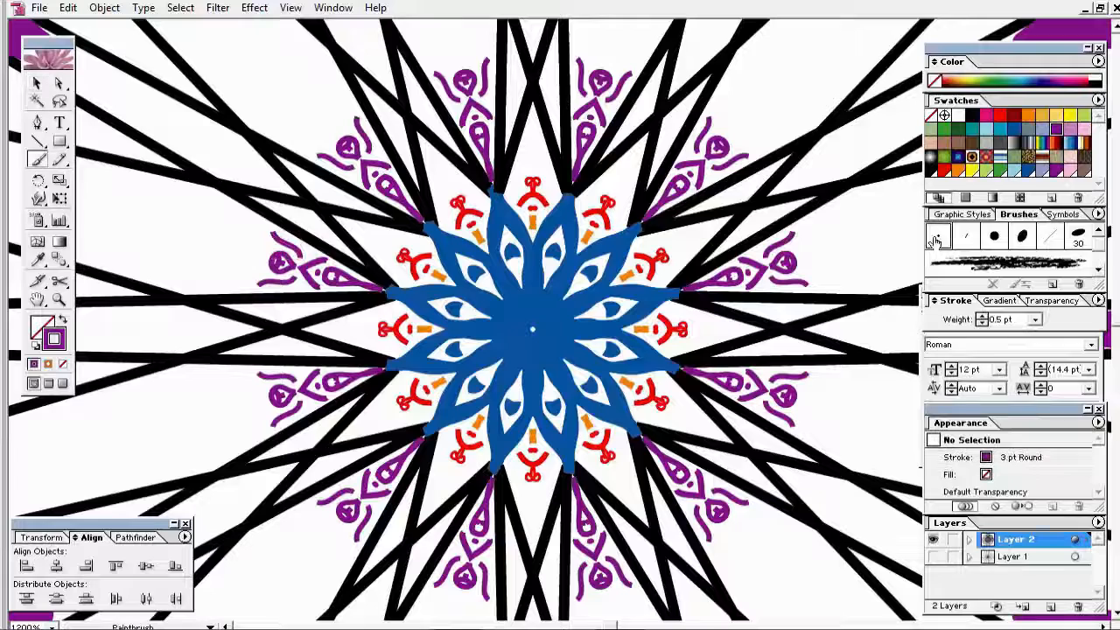
left_click(1015, 115)
left_click(309, 253)
left_click(404, 273)
left_click(1023, 120)
left_click(1015, 116)
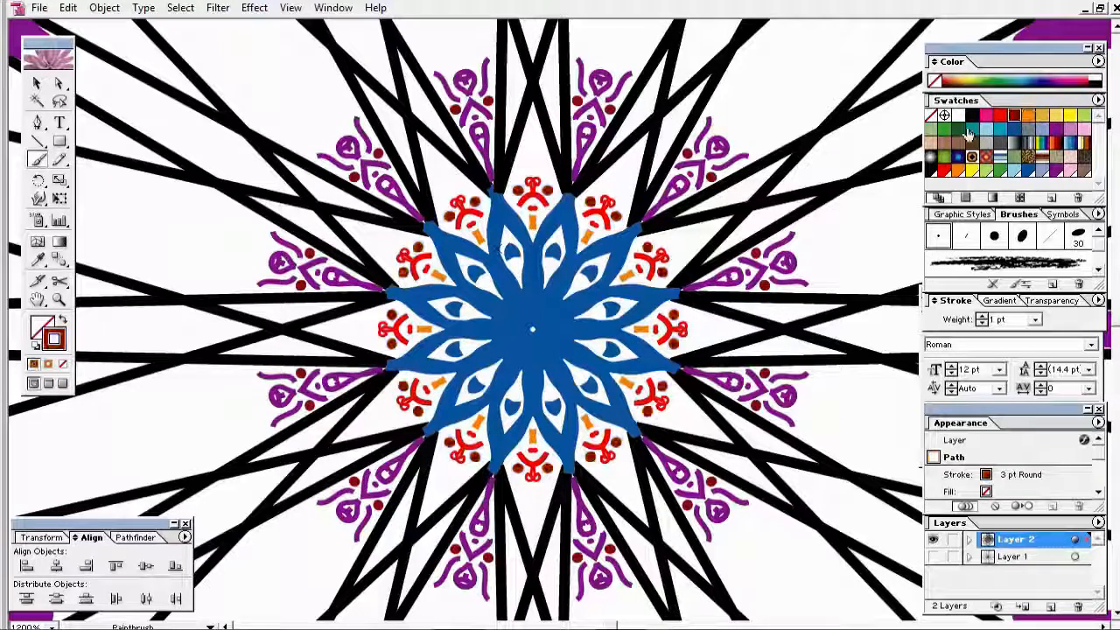
left_click(37, 83)
Step: Paint a tight dark red dot ring at the mandala centre
left_click(93, 183)
left_click(38, 159)
left_click(492, 329)
key("ctrl+z")
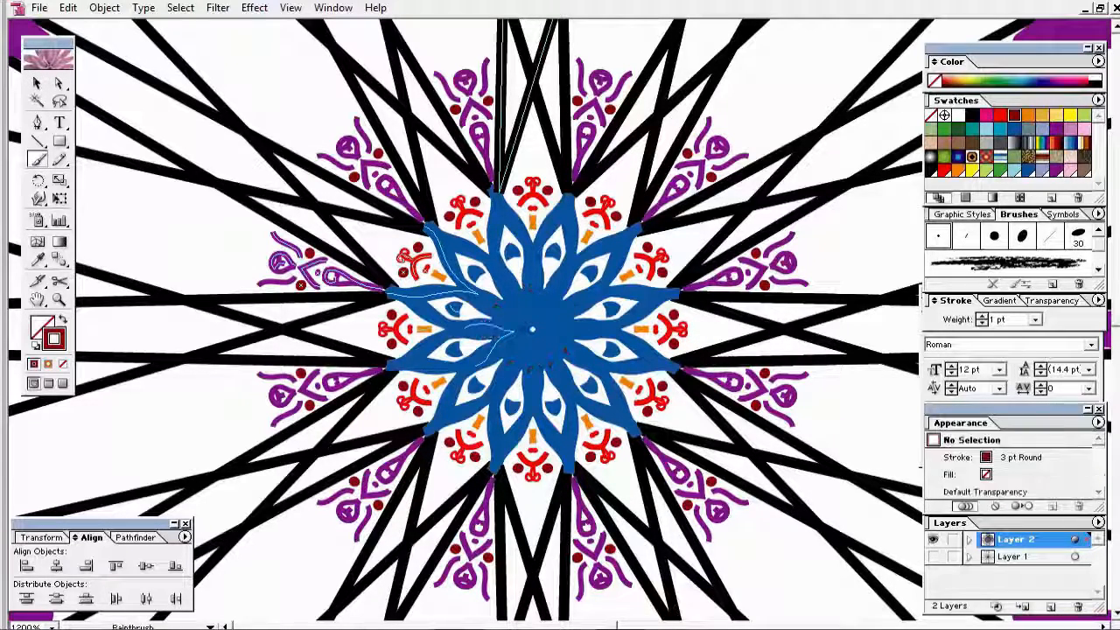
left_click(520, 329)
left_click(1028, 115)
left_click(1015, 116)
left_click(36, 83)
Step: Add dark red dots inside the inner petals
left_click(175, 250)
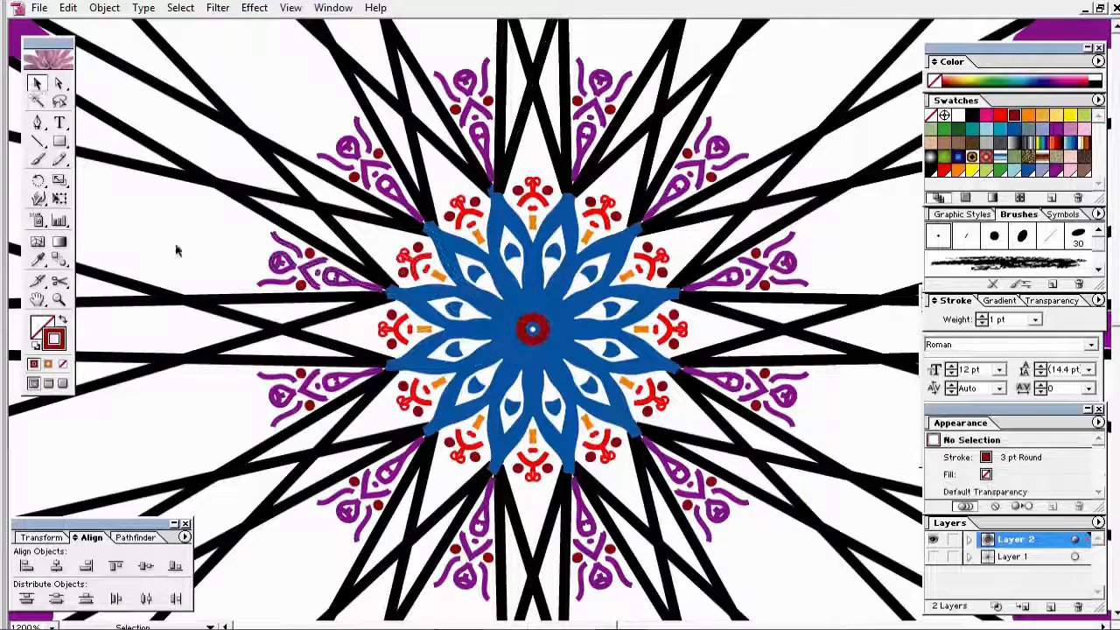
left_click(38, 159)
left_click(485, 284)
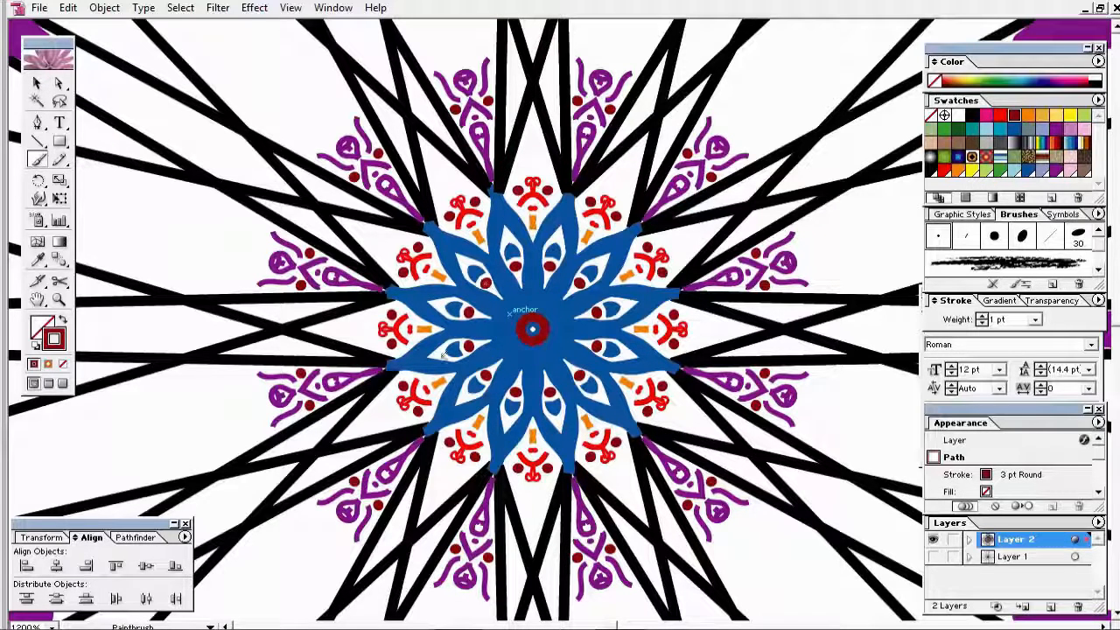
left_click(1039, 117)
left_click(1014, 116)
left_click(37, 83)
left_click(110, 170)
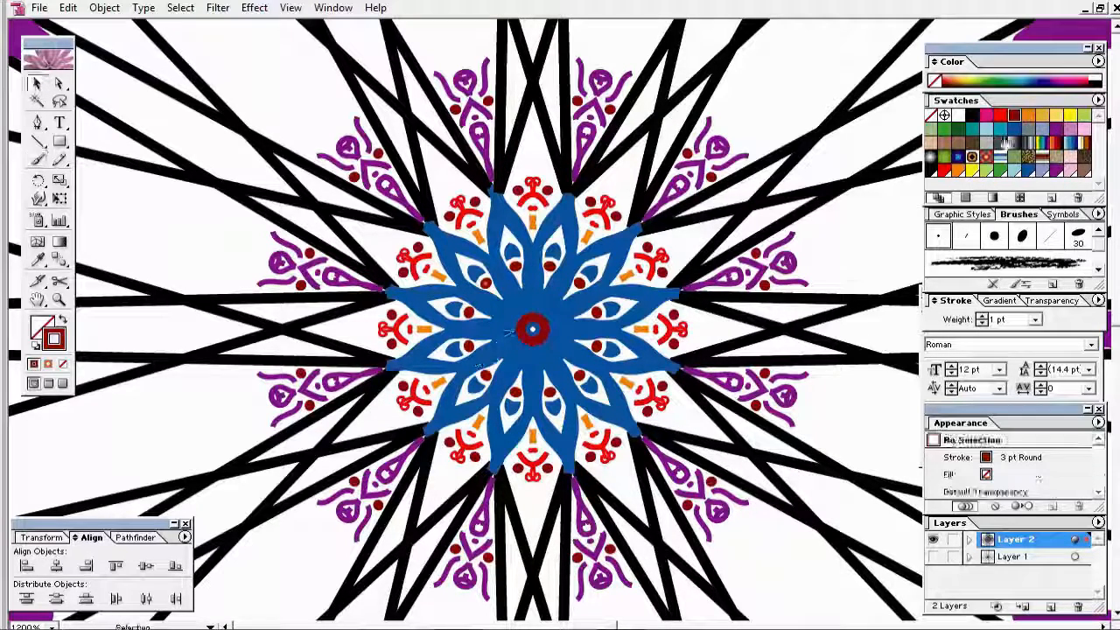
Step: Paint a small dot near the inner petals, recolour it, and restore the thin purple ring
key("n")
key("b")
left_click(441, 353)
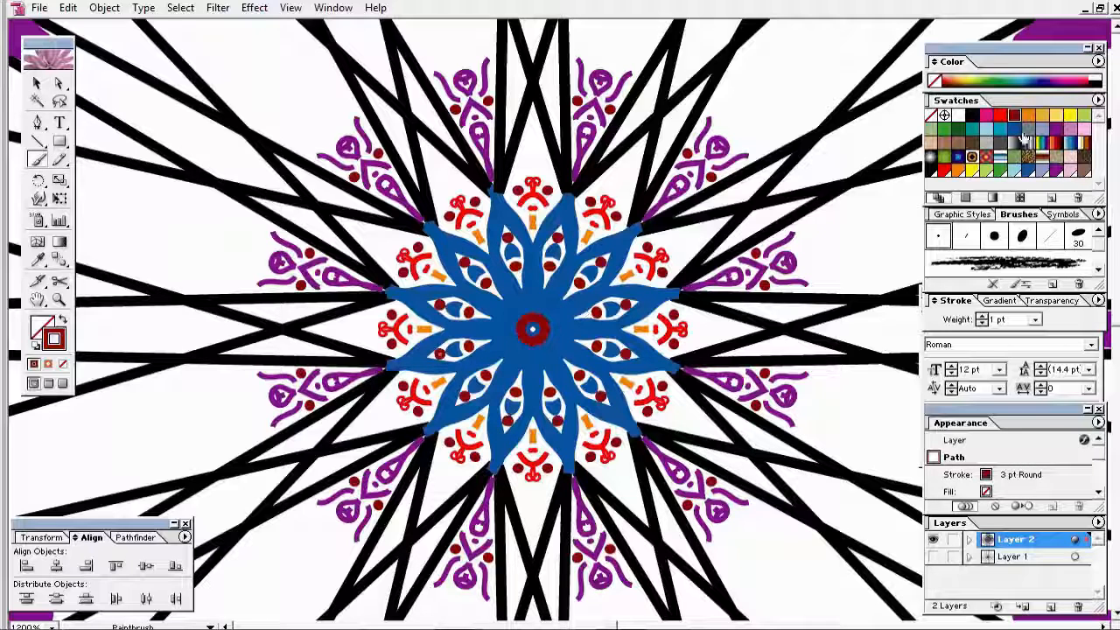
left_click(1056, 131)
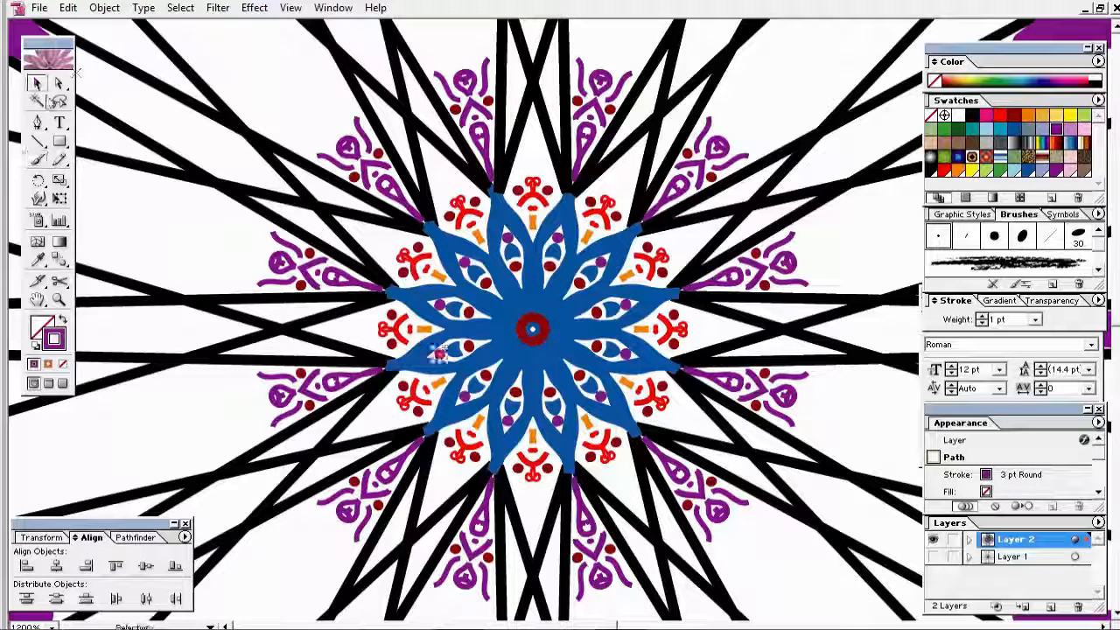
left_click(1051, 236)
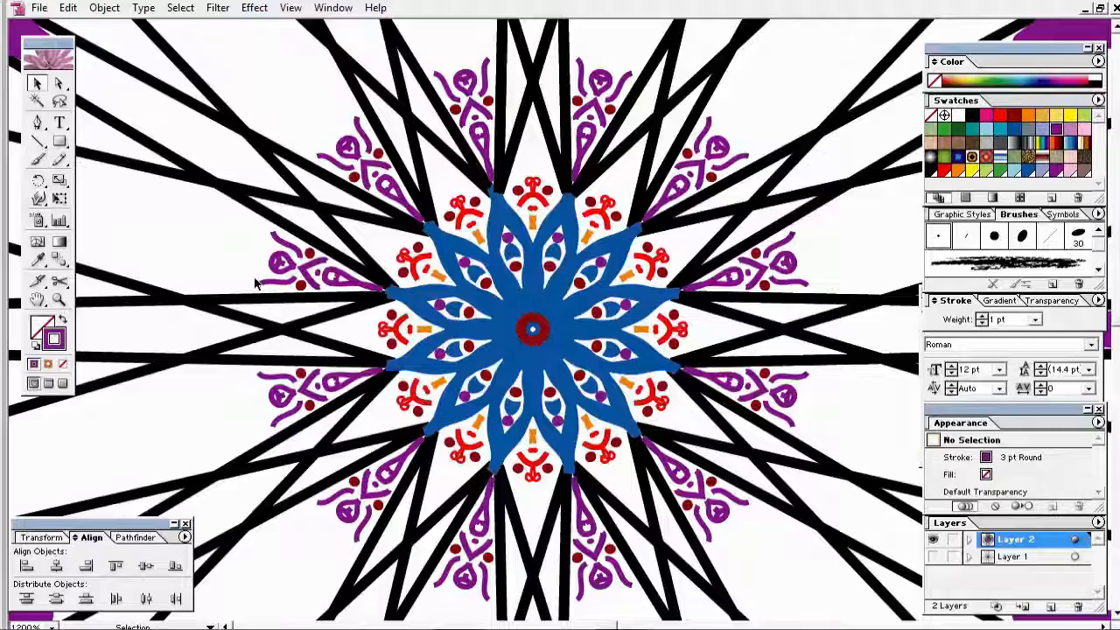
key("ctrl+z")
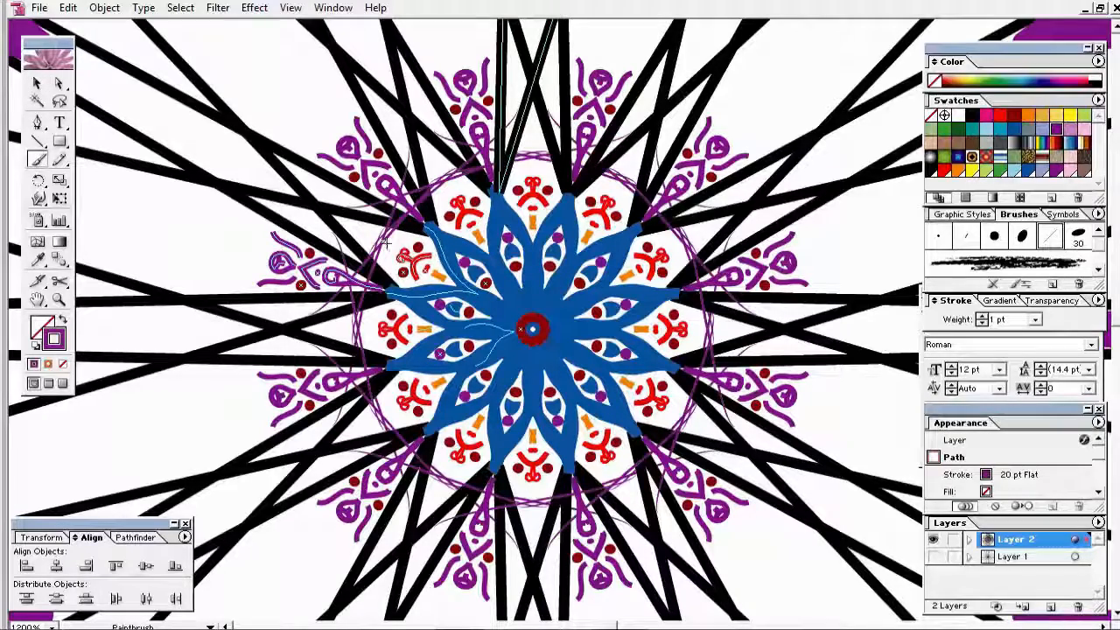
left_click(37, 83)
Step: Zoom in on the mandala's left side and pick the 6 pt Flat brush
key("ctrl+minus")
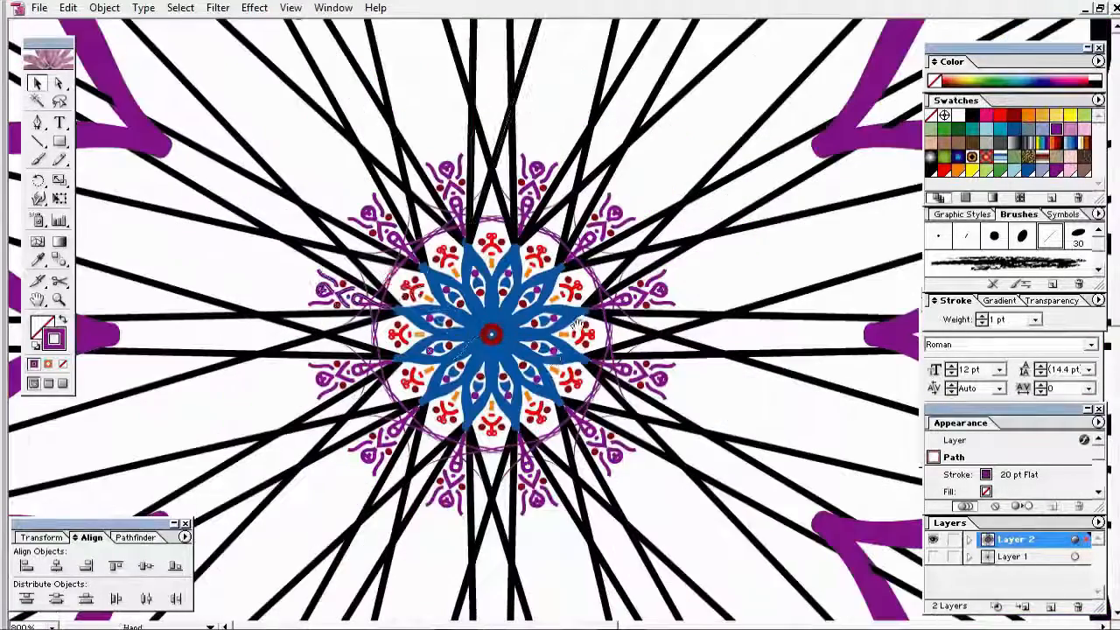
left_click(260, 268)
key("b")
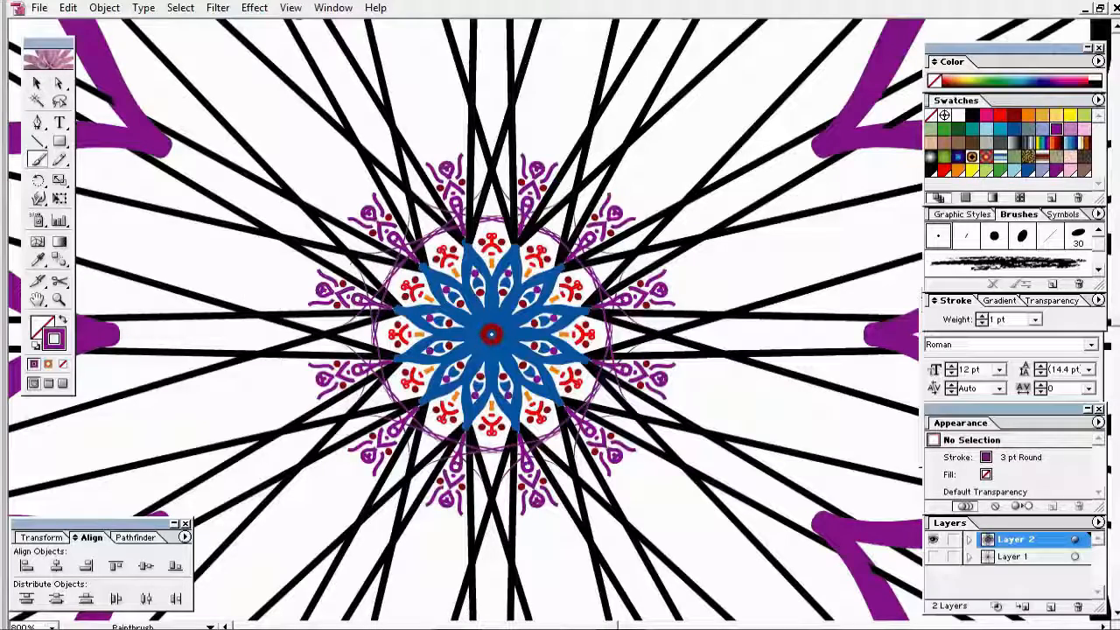
left_click_drag(239, 188, 565, 441)
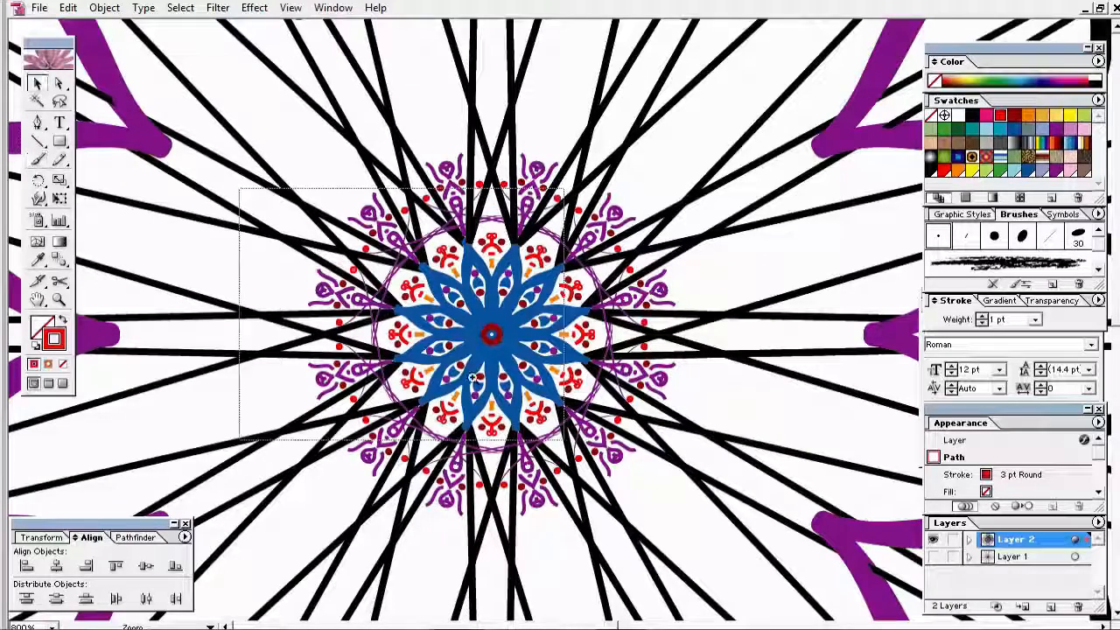
key("ctrl+shift+a")
key("n")
left_click(966, 236)
mouse_move(424, 197)
left_mouse_down()
mouse_move(379, 180)
mouse_move(394, 203)
mouse_move(429, 206)
mouse_move(406, 183)
left_mouse_up()
key("ctrl+z")
key("ctrl+z")
key("ctrl+z")
Step: Thin the stroke weight down to 0.5 pt
left_click(1035, 319)
left_click(1015, 345)
left_click(1035, 319)
left_click(1014, 333)
Step: Paint a red dab beside the outer motif with the 3 pt Round brush, mirrored around
key("b")
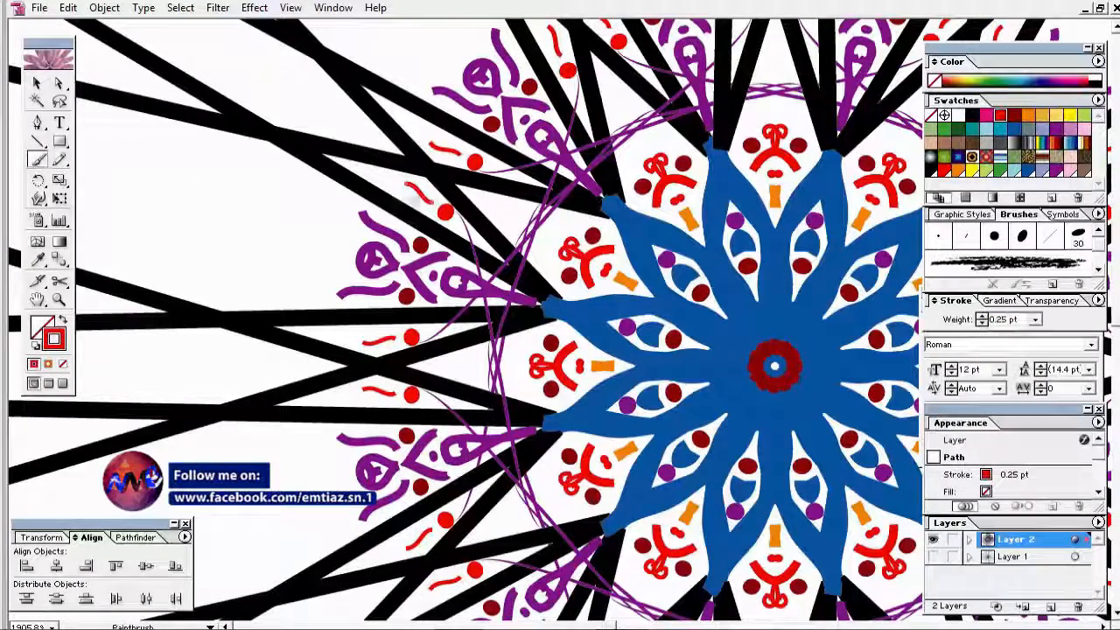
left_click(939, 236)
key("ctrl+shift+a")
left_click_drag(387, 182, 388, 183)
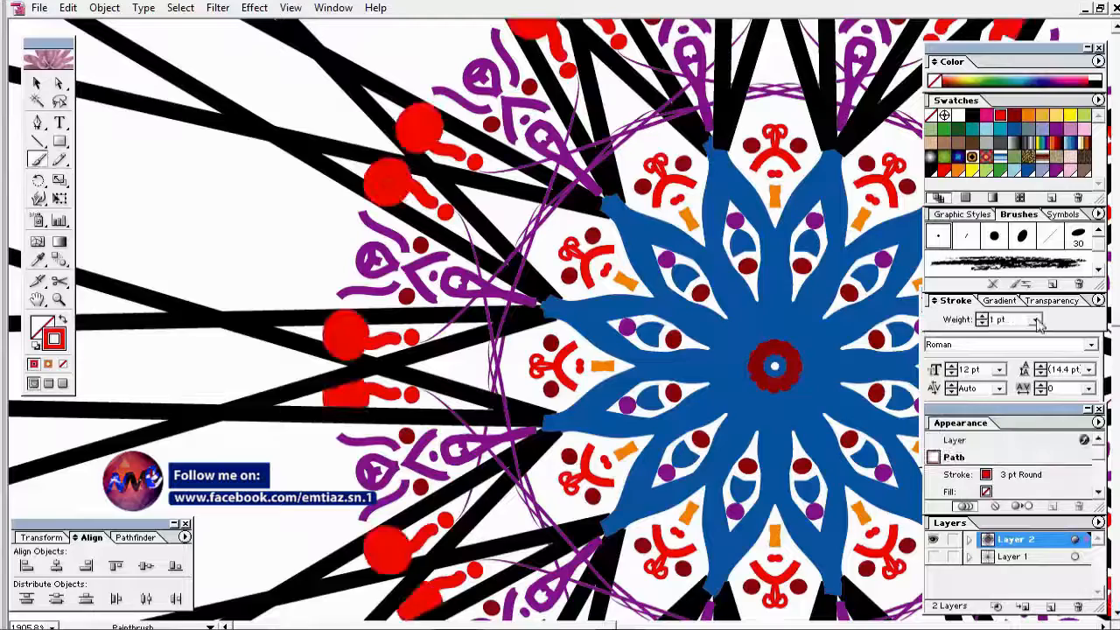
left_click(1036, 320)
left_click(1015, 334)
left_click(37, 83)
Step: Paint a small purple stroke on the motif with a 0.5 pt weight
left_click(131, 188)
left_click(37, 161)
left_click(1056, 129)
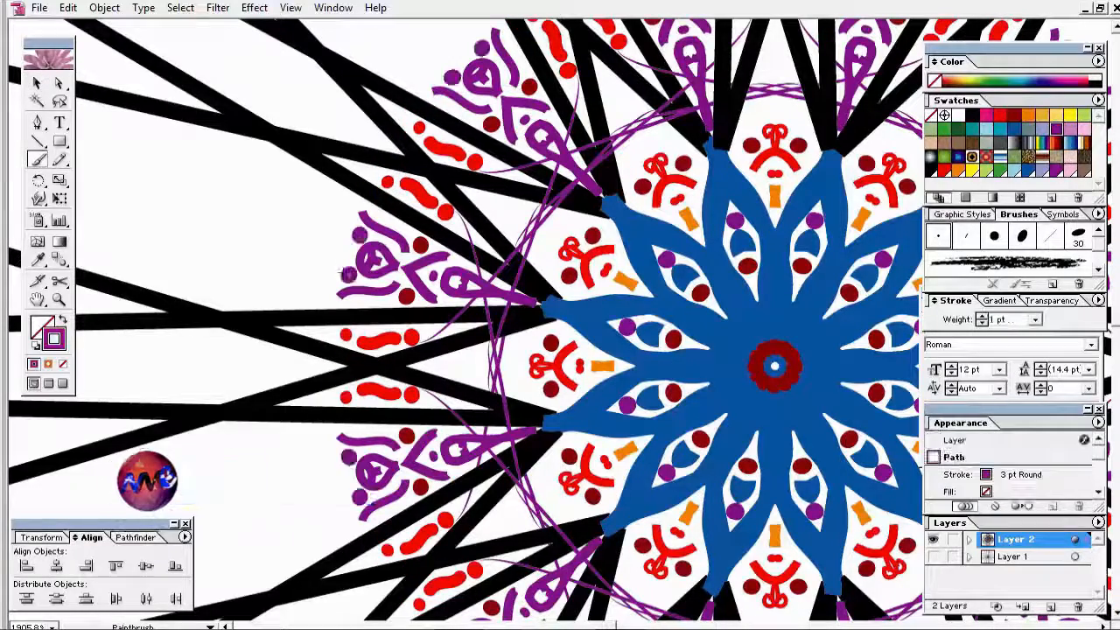
left_click_drag(353, 243, 345, 262)
left_click(1035, 319)
left_click(1002, 347)
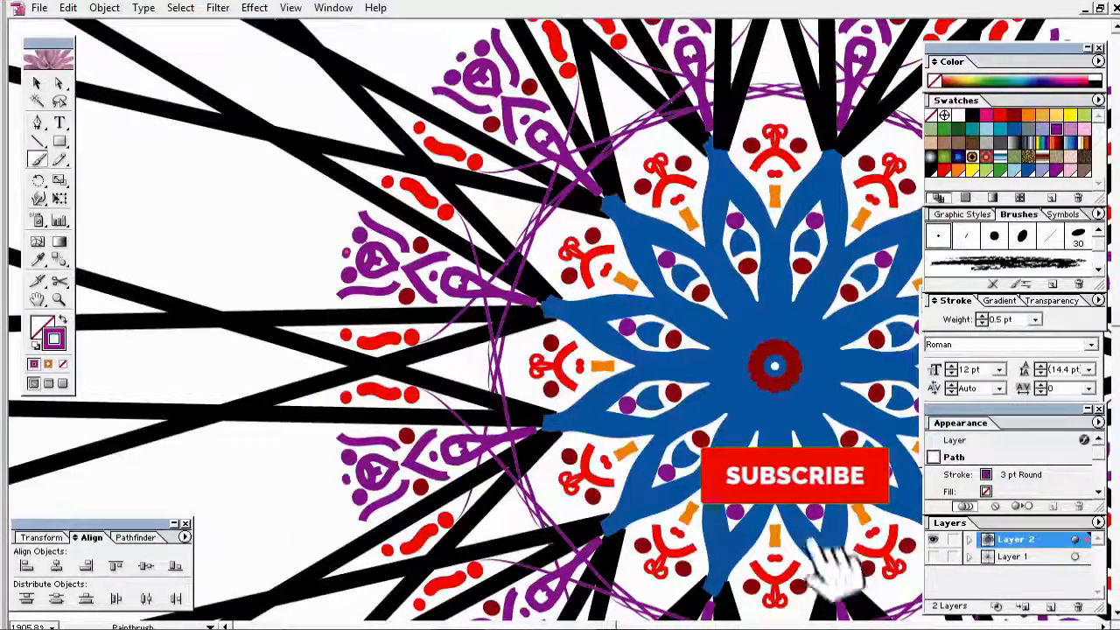
left_click(36, 83)
left_click(182, 243)
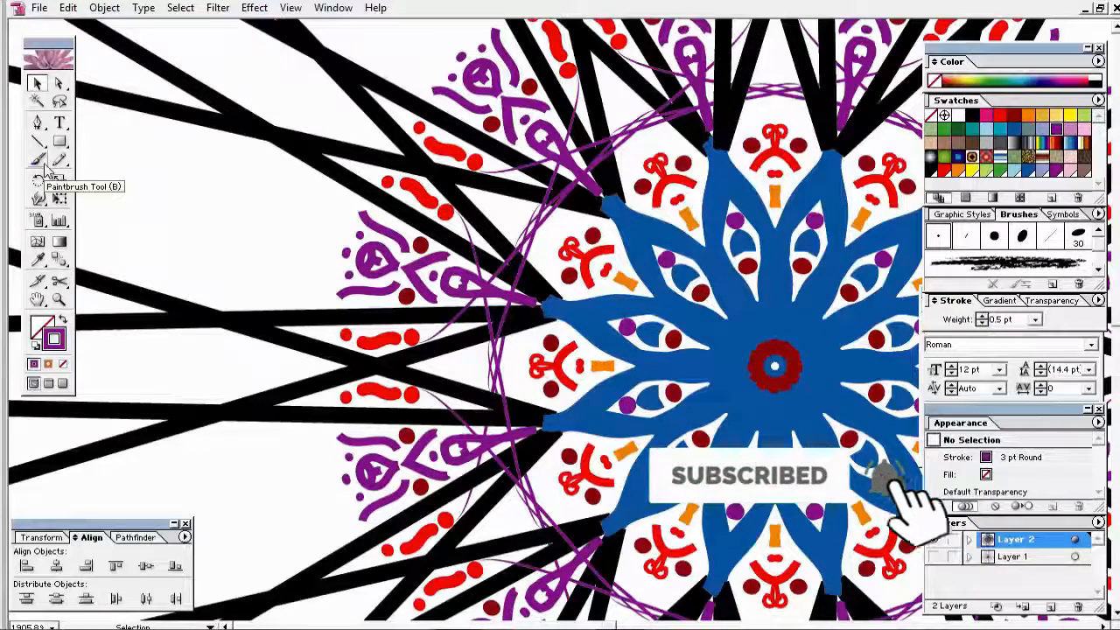
Step: Draw a pointed purple Pencil outline enclosing the outer motif
left_click(39, 8)
left_click(61, 138)
mouse_move(290, 267)
left_mouse_down()
mouse_move(318, 267)
mouse_move(369, 295)
left_mouse_up()
left_click(39, 161)
key("ctrl+z")
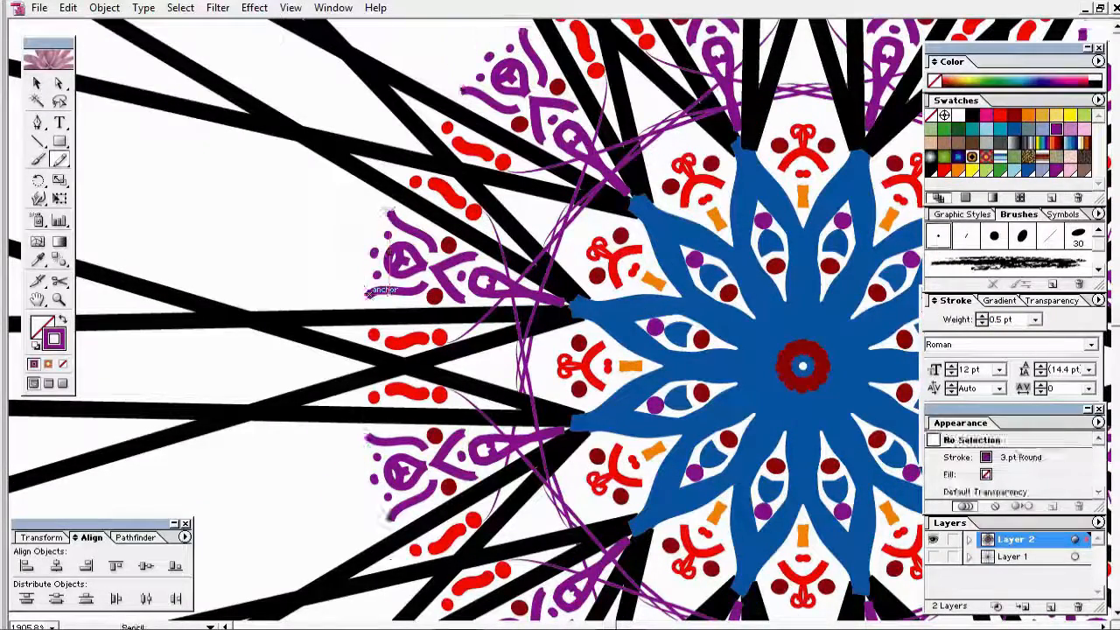
left_click_drag(390, 210, 358, 230)
left_click_drag(365, 293, 370, 295)
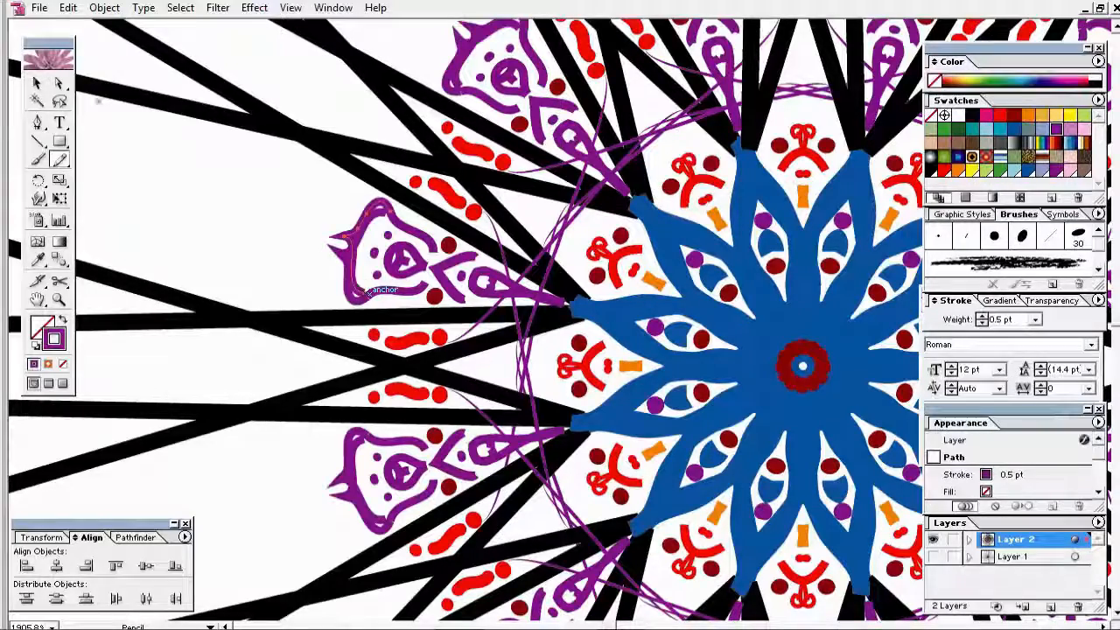
left_click(36, 83)
left_click(182, 192)
Step: Zoom out to the whole mandala and expand Layer 2 in the Layers panel
left_click_drag(307, 228, 237, 243)
key("ctrl+minus")
key("ctrl+minus")
key("ctrl+minus")
left_click(969, 540)
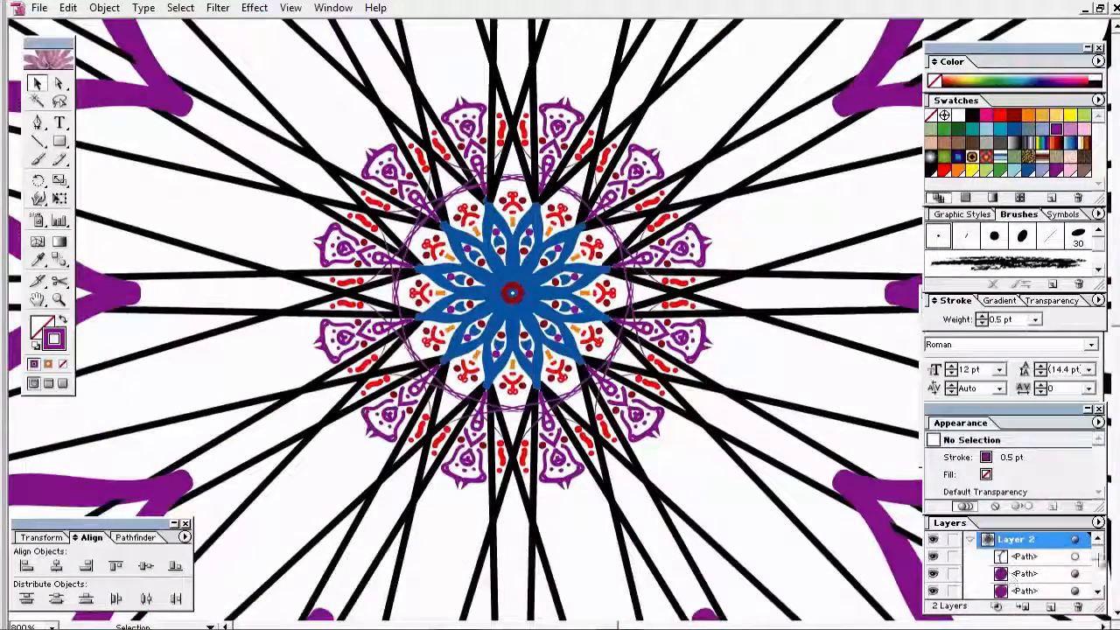
key("ctrl+minus")
key("ctrl+minus")
key("ctrl+minus")
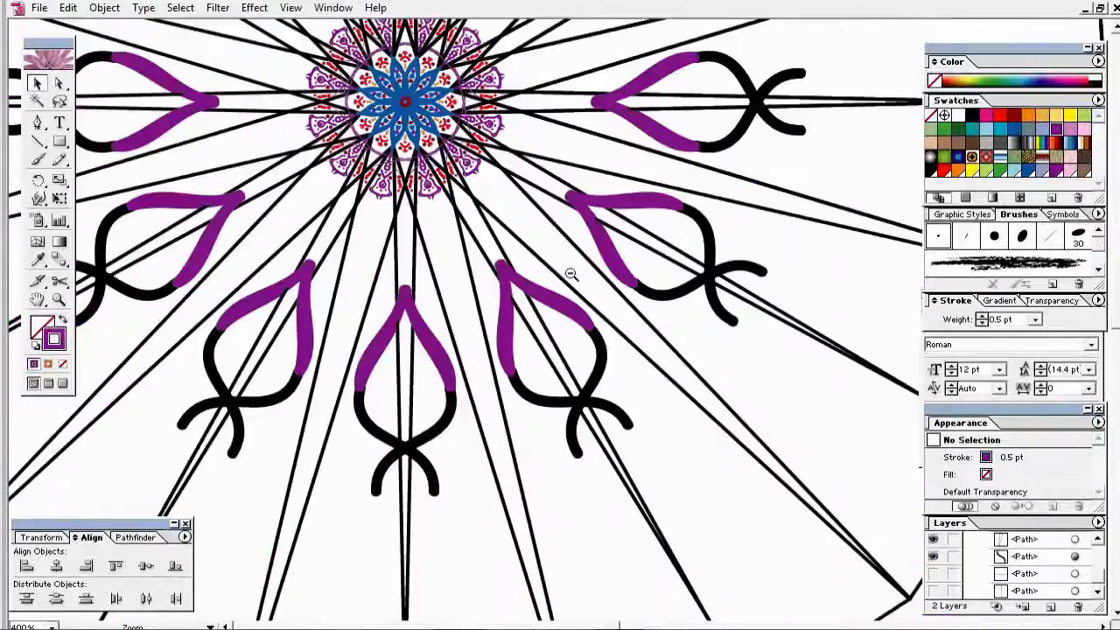
Step: Hide the black guide paths in Layer 2 to check the design
scroll(1093, 565, "down", 1)
scroll(1094, 564, "up", 2)
left_click(969, 539)
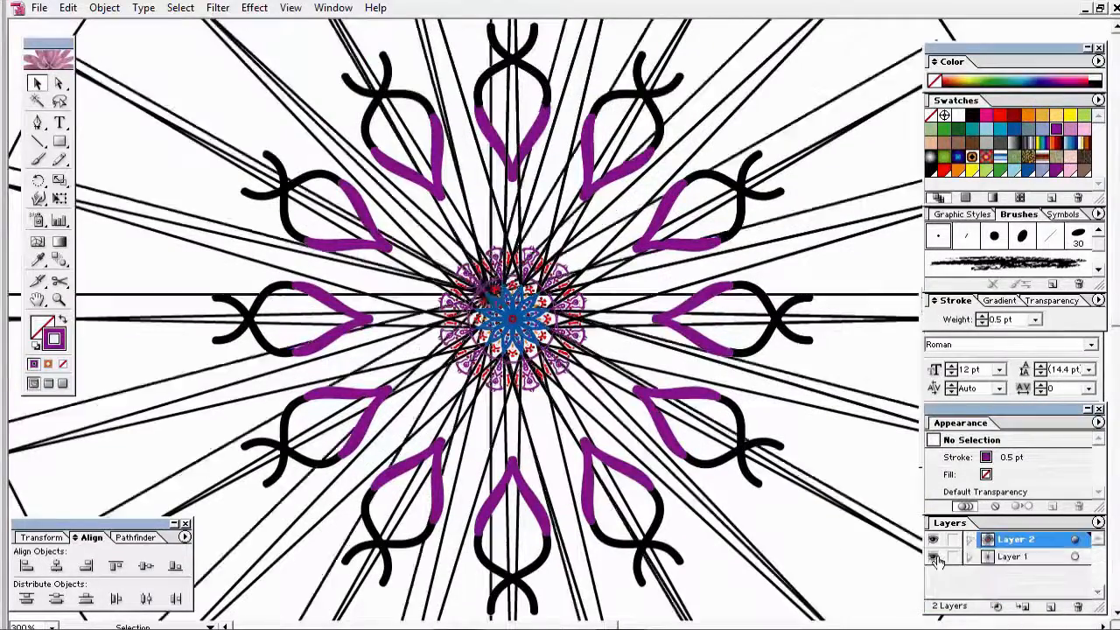
left_click(969, 539)
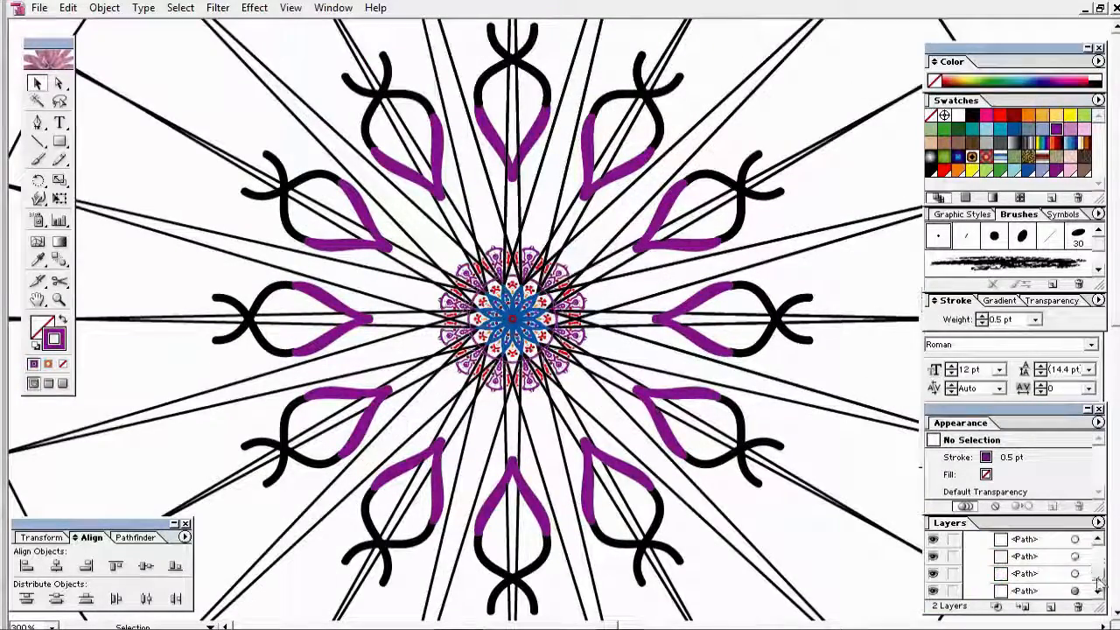
left_click_drag(1099, 581, 1098, 590)
left_click(933, 556)
left_click(1097, 540)
left_click(933, 556)
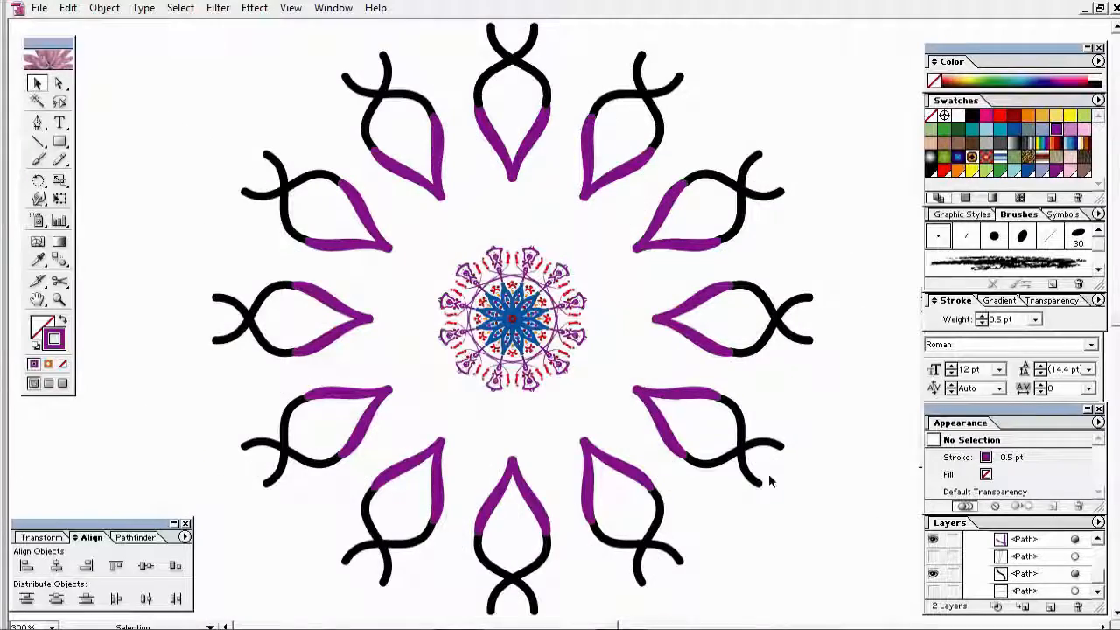
Step: Zoom in close on the centre and pencil small curls onto a motif tip
left_click_drag(395, 189, 660, 467)
left_click_drag(378, 120, 729, 465)
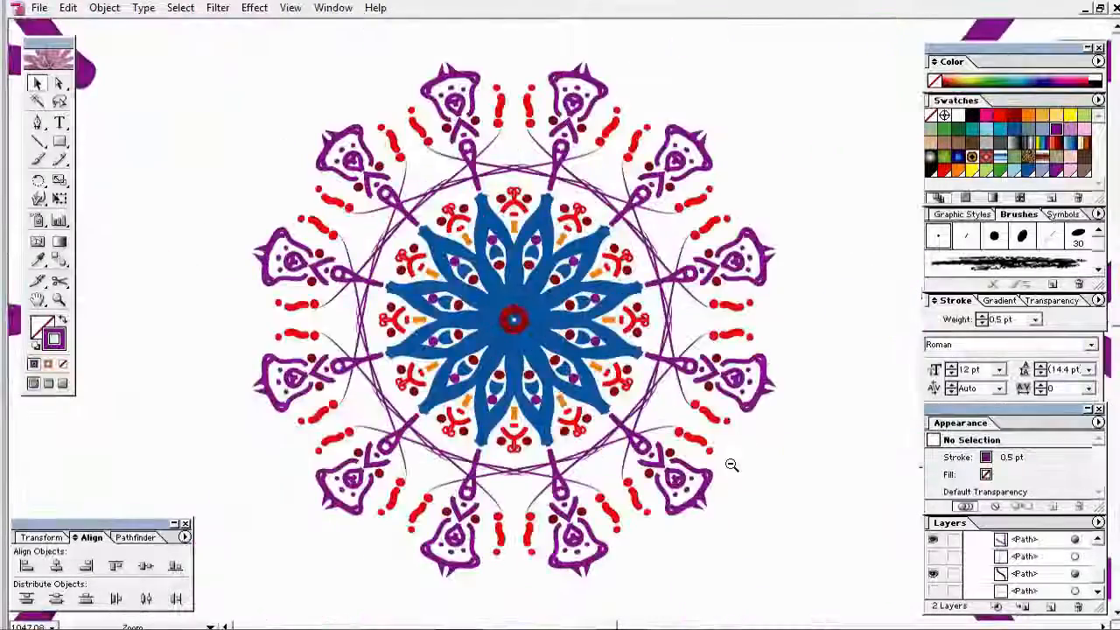
left_click(665, 424, "ctrl+alt")
left_click(613, 389, "ctrl+alt")
left_click(597, 382, "ctrl+alt")
left_click(598, 383, "ctrl+alt")
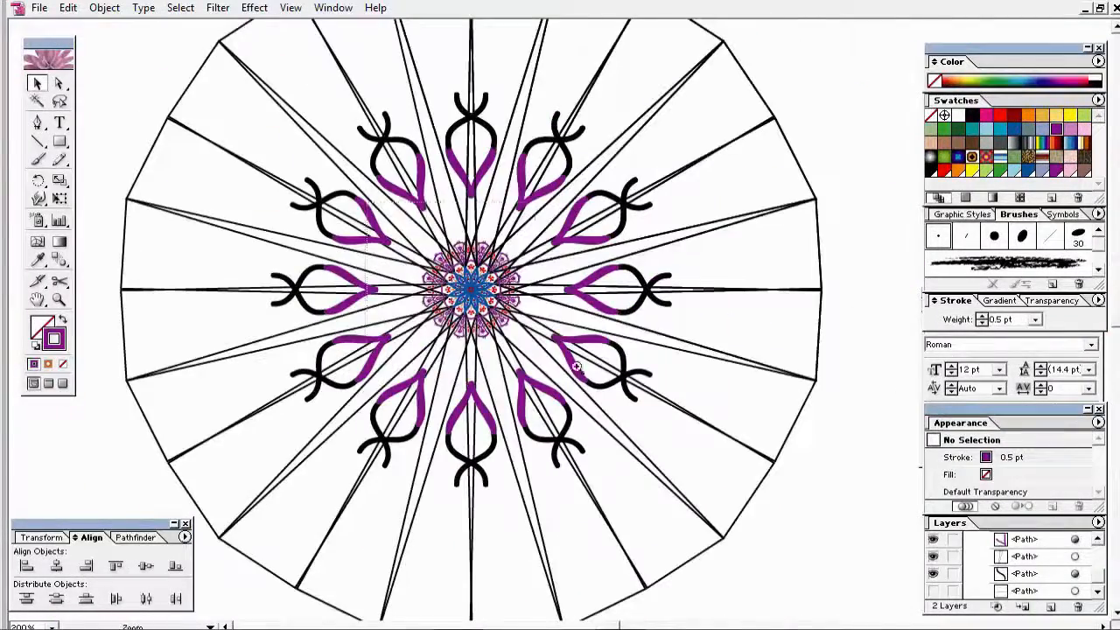
mouse_move(529, 342)
left_mouse_down()
mouse_move(395, 256)
mouse_move(408, 273)
left_mouse_up()
key("n")
left_click_drag(392, 292, 402, 300)
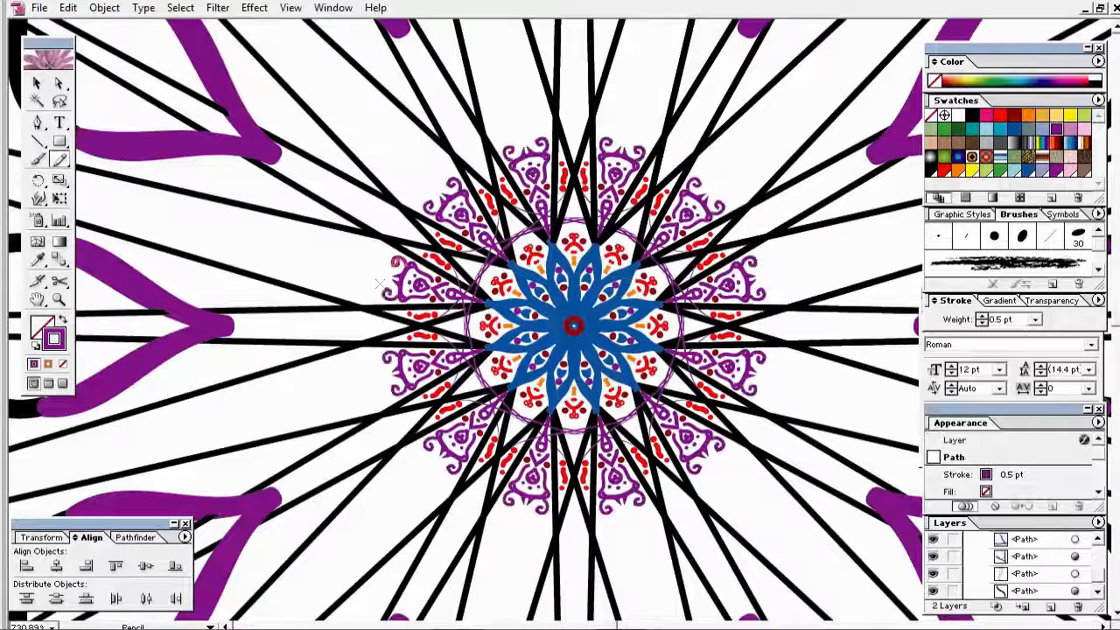
left_click(335, 270, "ctrl")
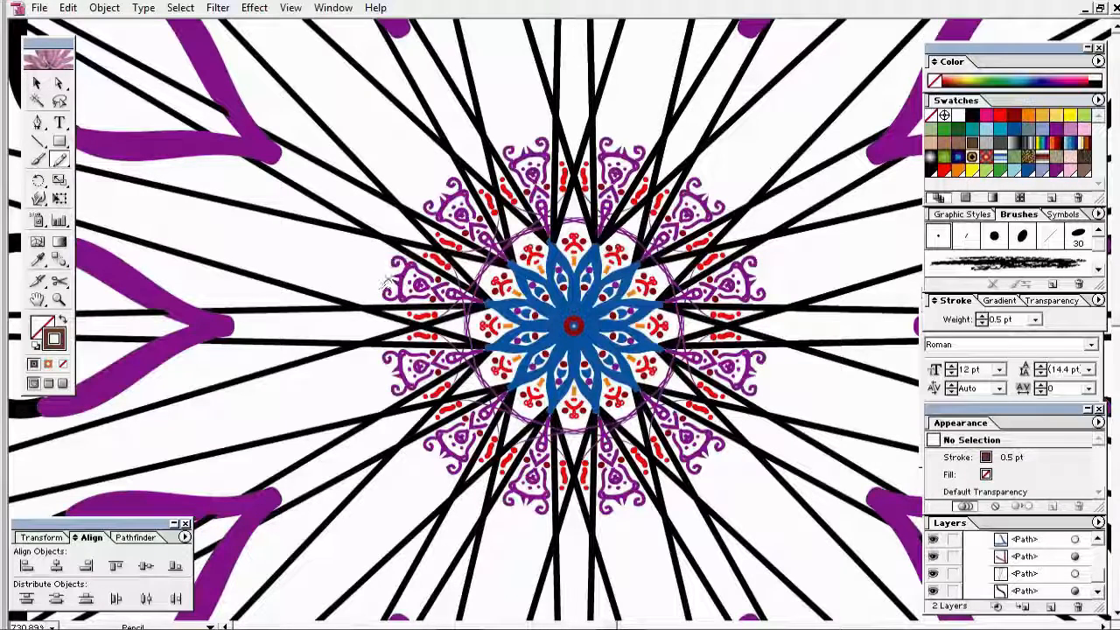
Step: Paint small brown arcs outside each motif tip, undoing the too-thick strokes
key("b")
mouse_move(388, 259)
left_mouse_down()
mouse_move(383, 293)
mouse_move(366, 269)
left_mouse_up()
left_click(357, 269, "ctrl")
key("ctrl+z")
key("n")
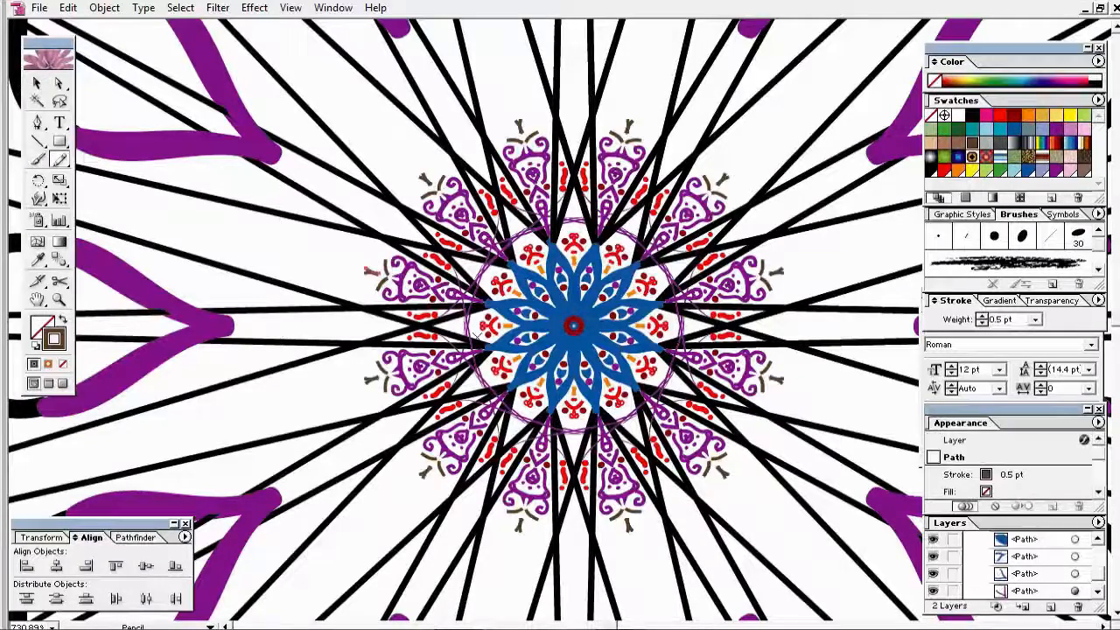
left_click(283, 248, "ctrl")
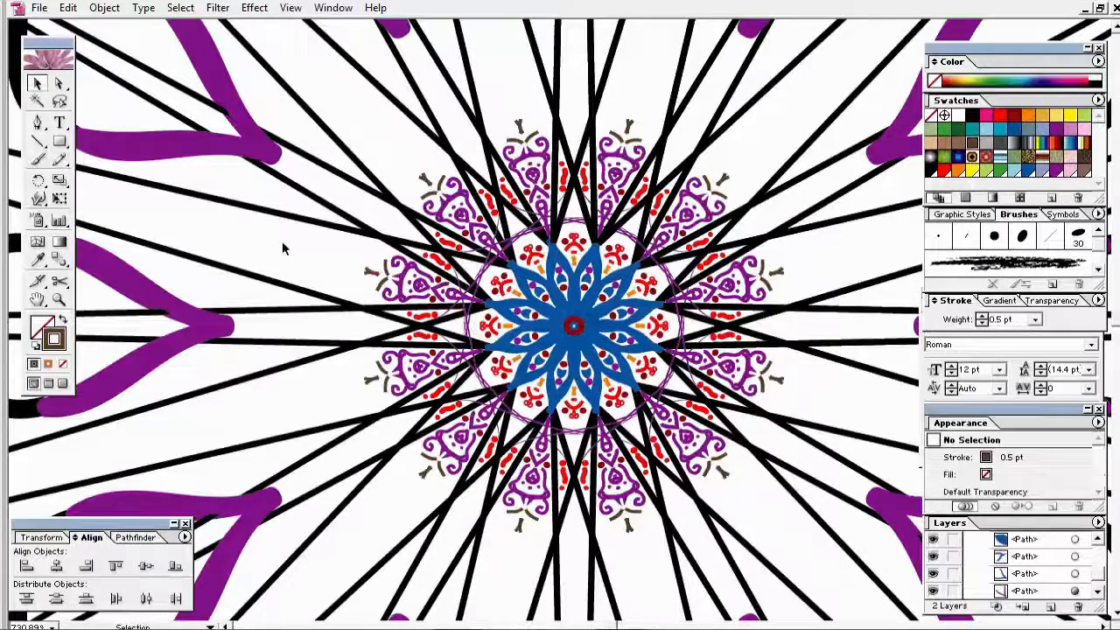
Step: Add green dots beside each motif tip and turn one set of dots yellow
left_click(999, 168)
left_click(385, 254)
left_click(365, 270)
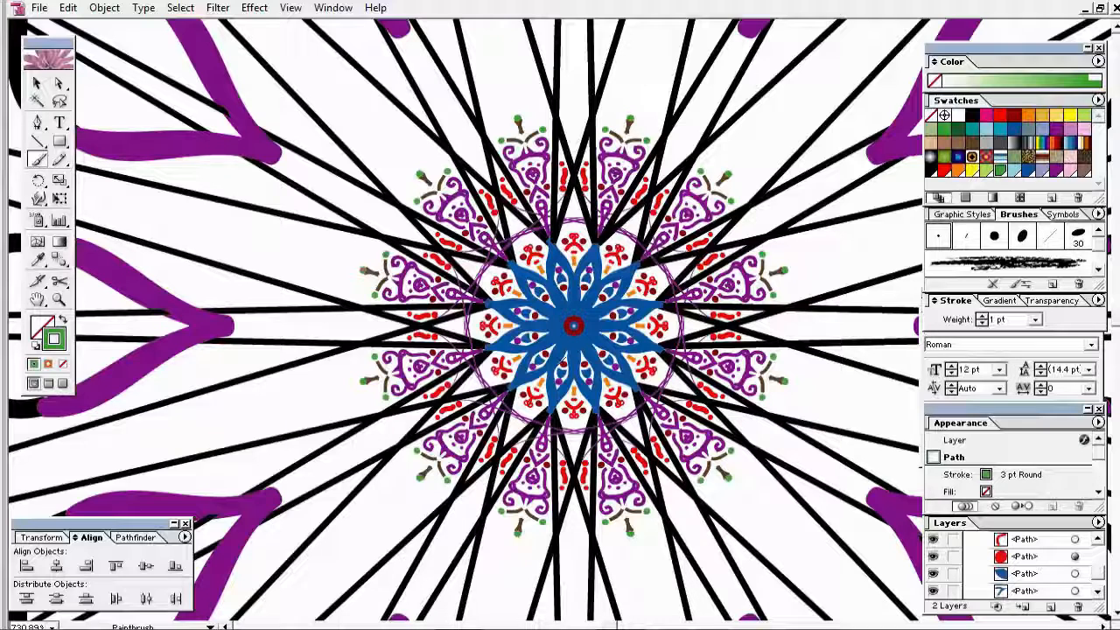
left_click(971, 170)
key("ctrl+z")
left_click(355, 269, "ctrl")
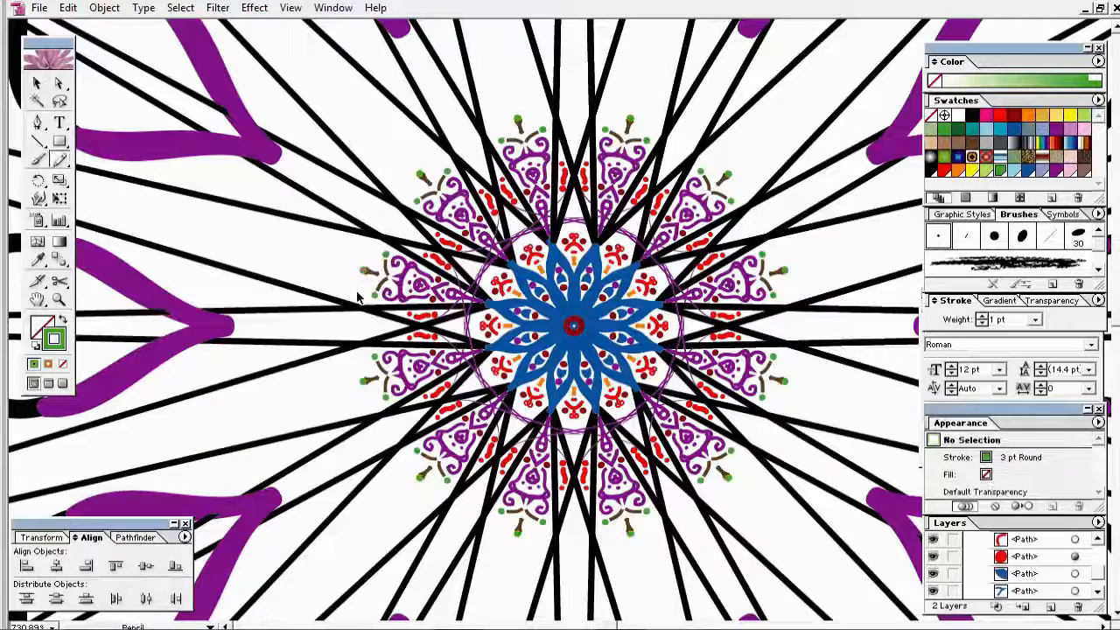
left_click(371, 283)
left_click(972, 170)
left_click(351, 280, "ctrl")
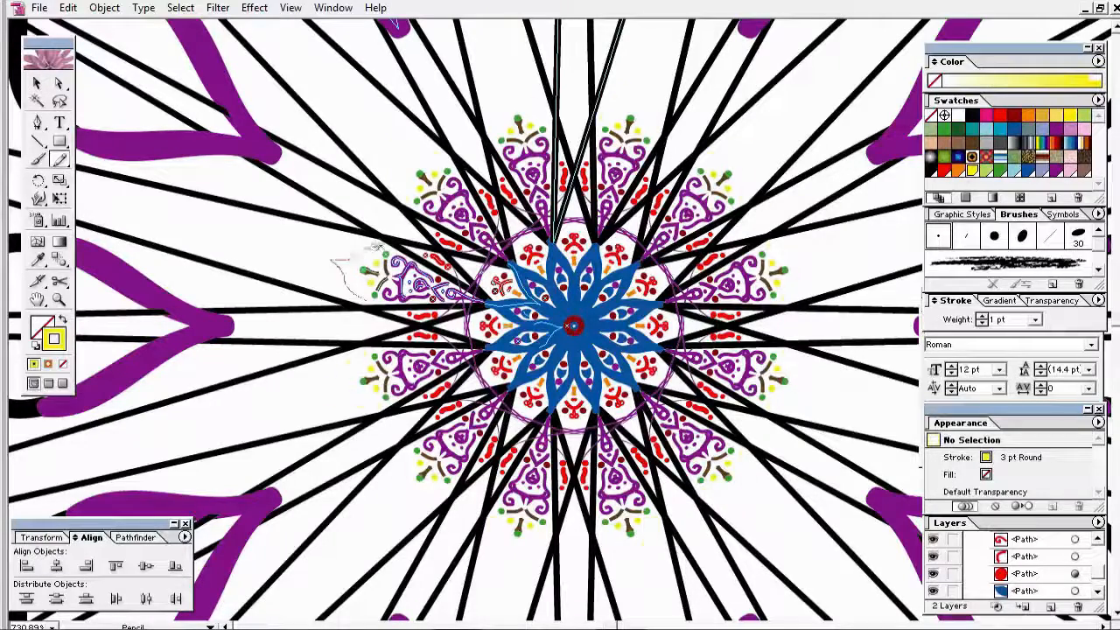
Step: Draw a petal outline around a motif tip and try several swatch colours and patterns on it
left_click_drag(376, 248, 382, 247)
left_click(986, 171)
left_click(1000, 171)
left_click(1014, 171)
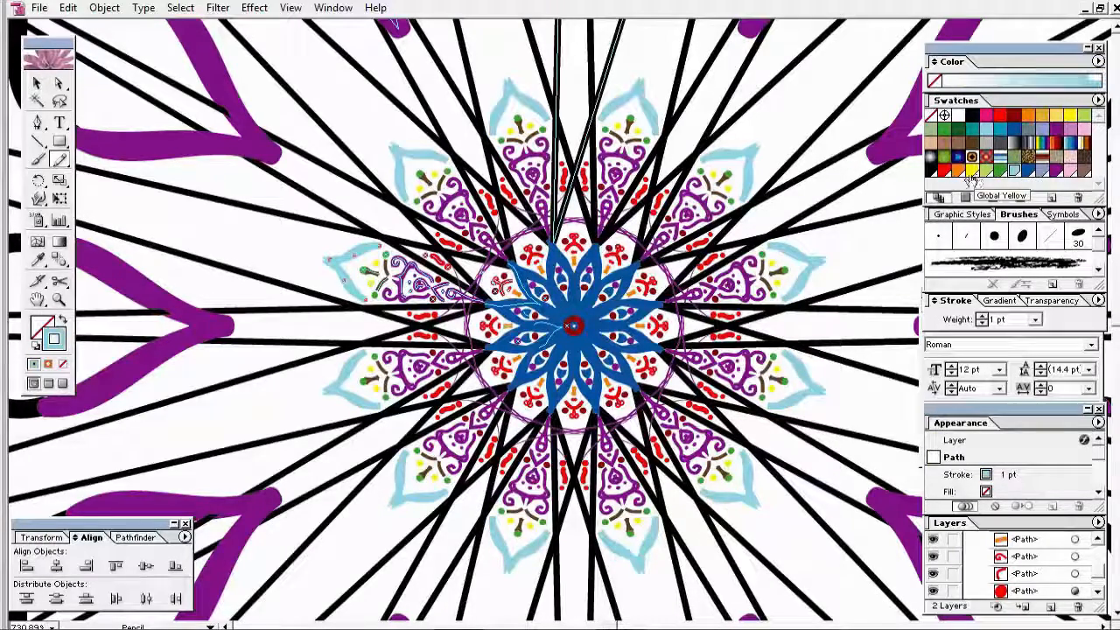
left_click(1014, 157)
left_click(999, 158)
left_click(986, 158)
left_click(972, 157)
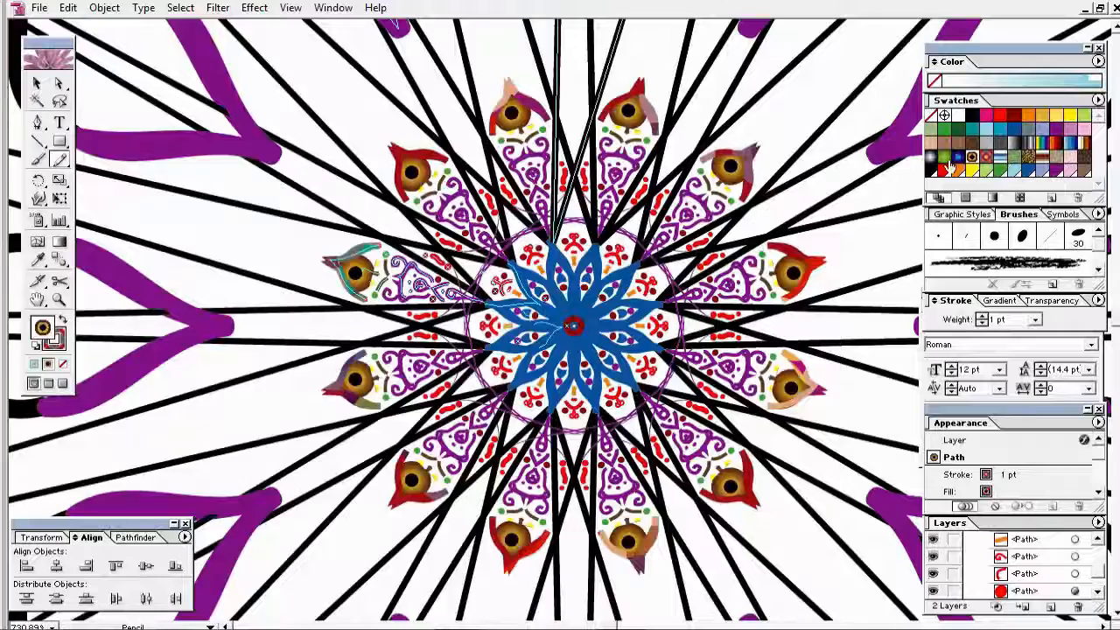
key("ctrl+z")
left_click(972, 171)
key("ctrl+z")
Step: Cycle the petal outline through pink, red, orange, green and blue, settling on dark purple
left_click(62, 336)
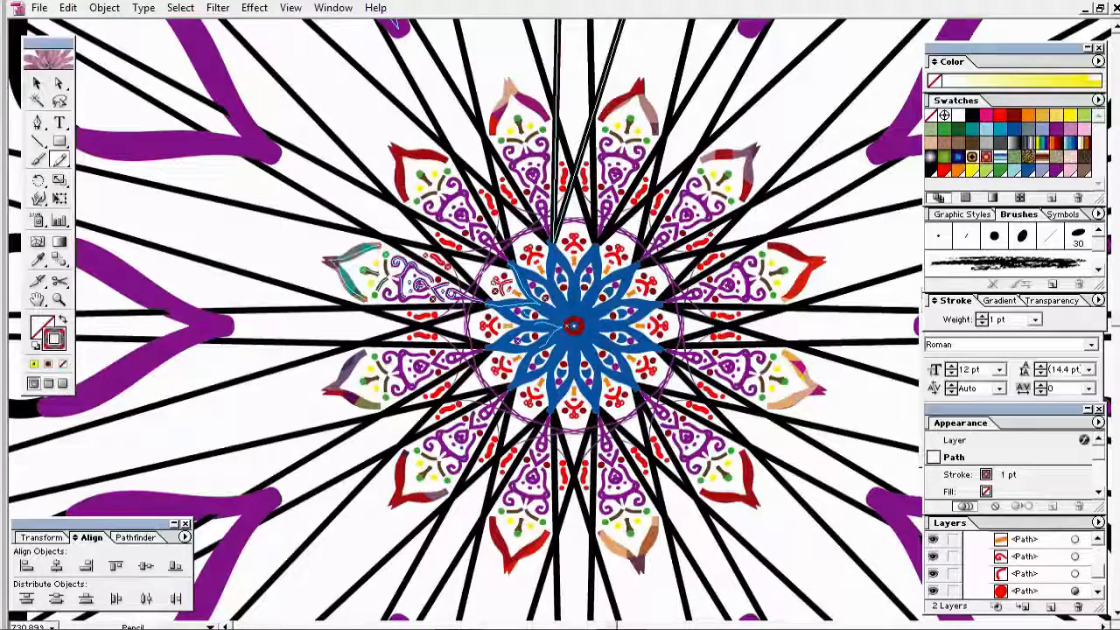
left_click(1070, 170)
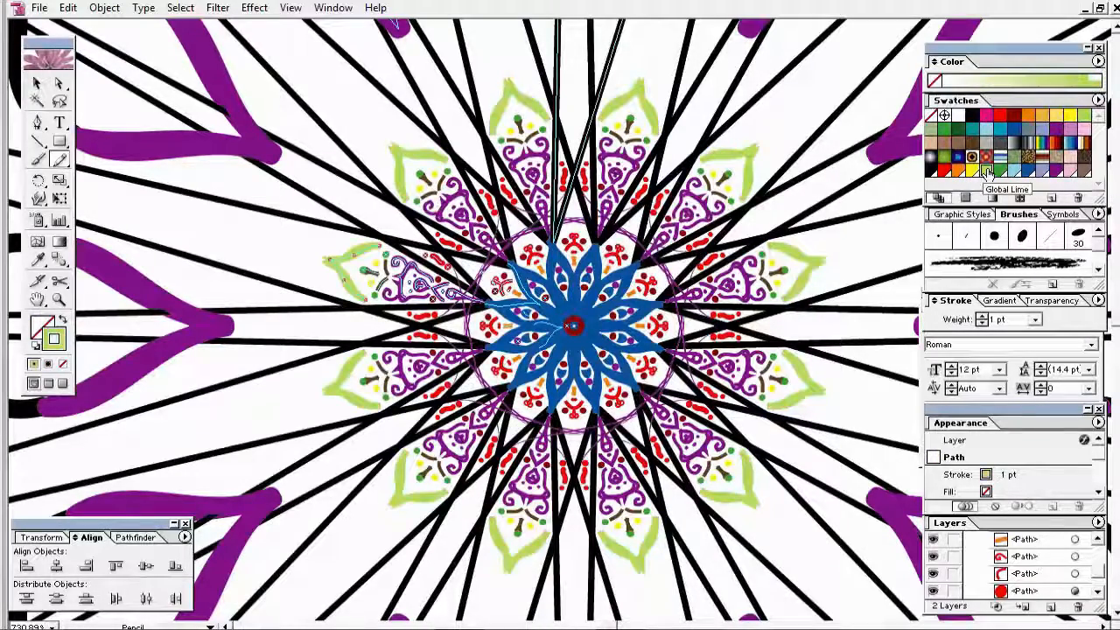
left_click(1000, 116)
left_click(1028, 116)
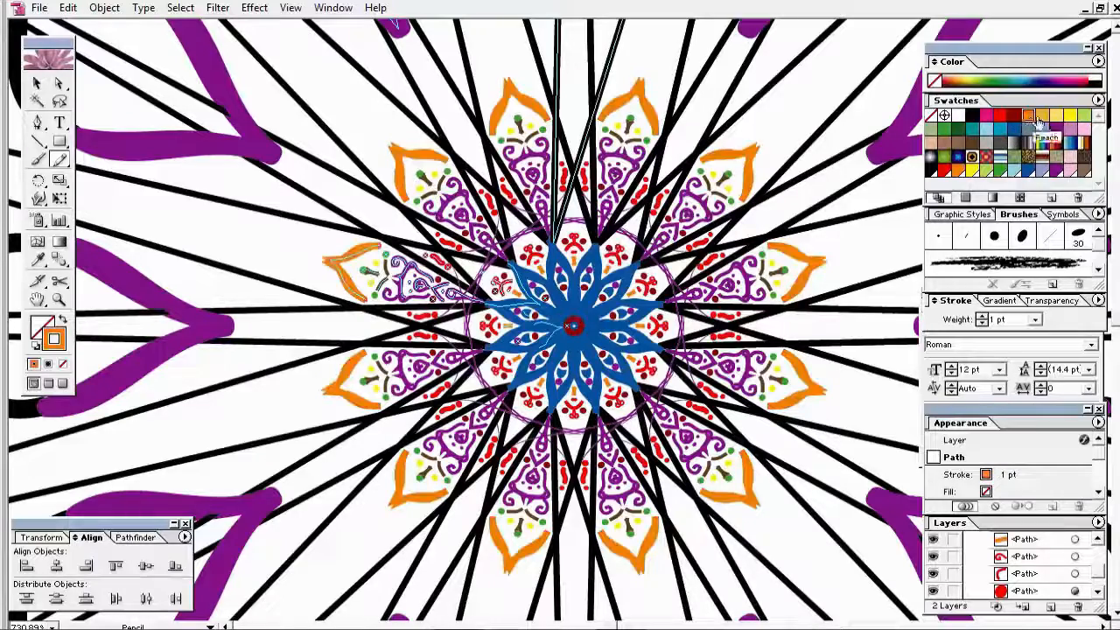
left_click(1084, 118)
left_click(1048, 77)
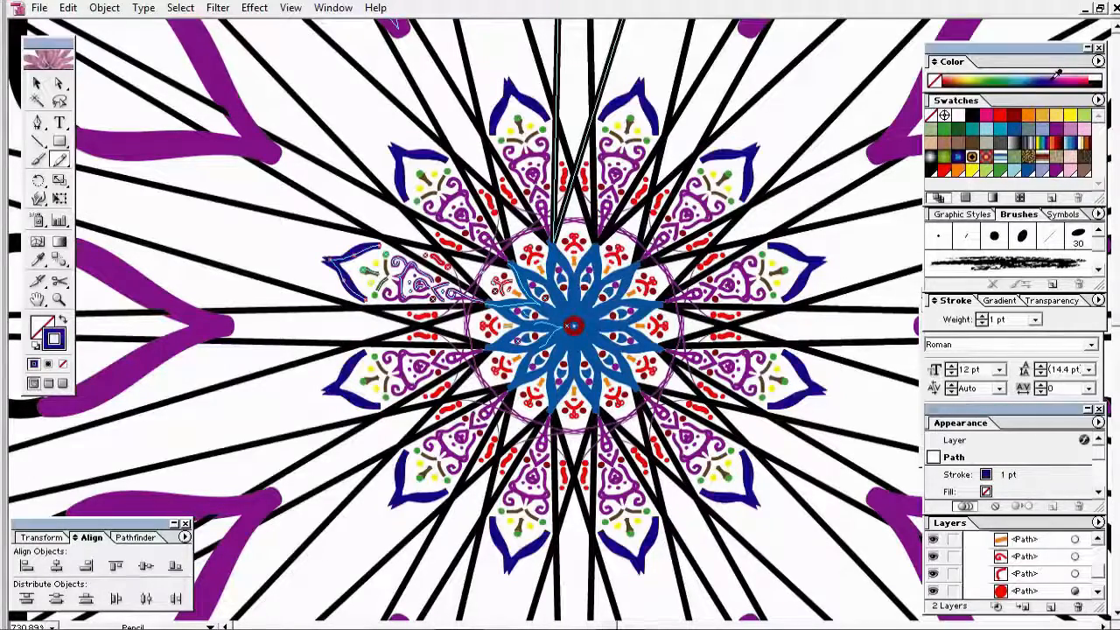
left_click(1055, 79)
left_click(1058, 79)
key("v")
left_click(248, 245)
left_click(546, 317, "ctrl+alt")
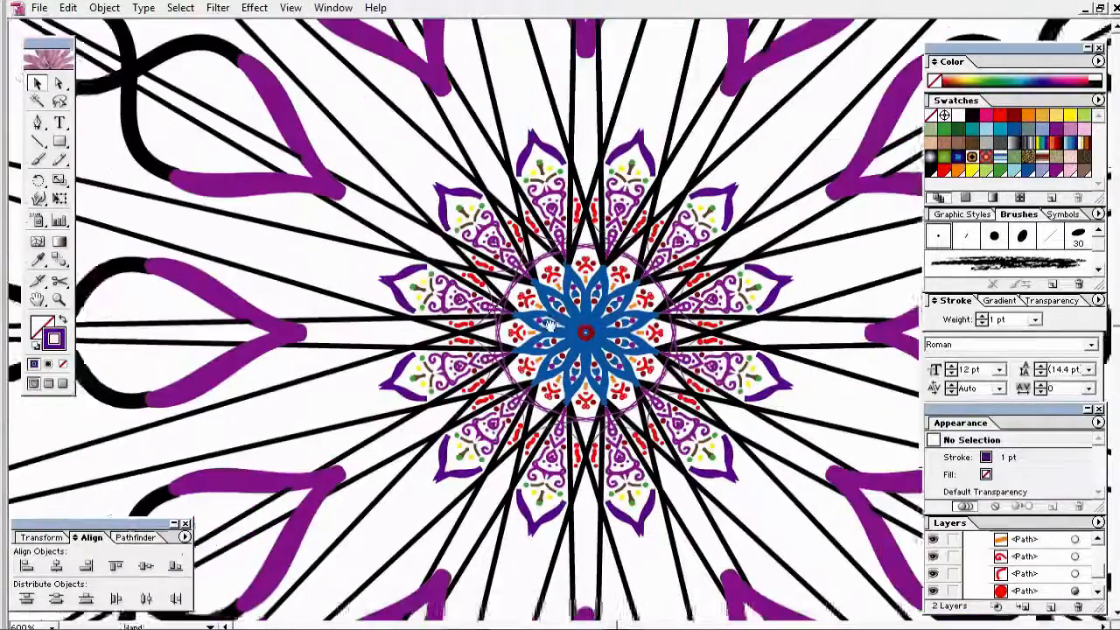
Step: Rename a Layer 2 path to 'oFF after work' and collapse Layer 2
left_click(532, 325, "ctrl+alt")
left_click(492, 325, "ctrl+alt")
left_click_drag(597, 309, 450, 283)
left_click(1097, 592)
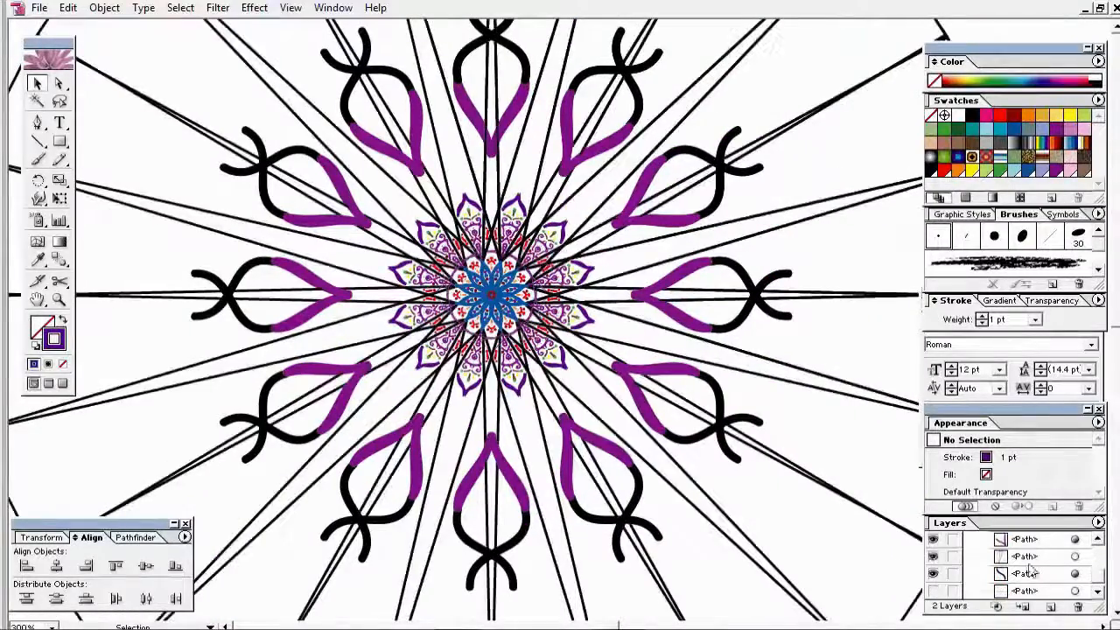
double_click(1029, 565)
type("oFF after work")
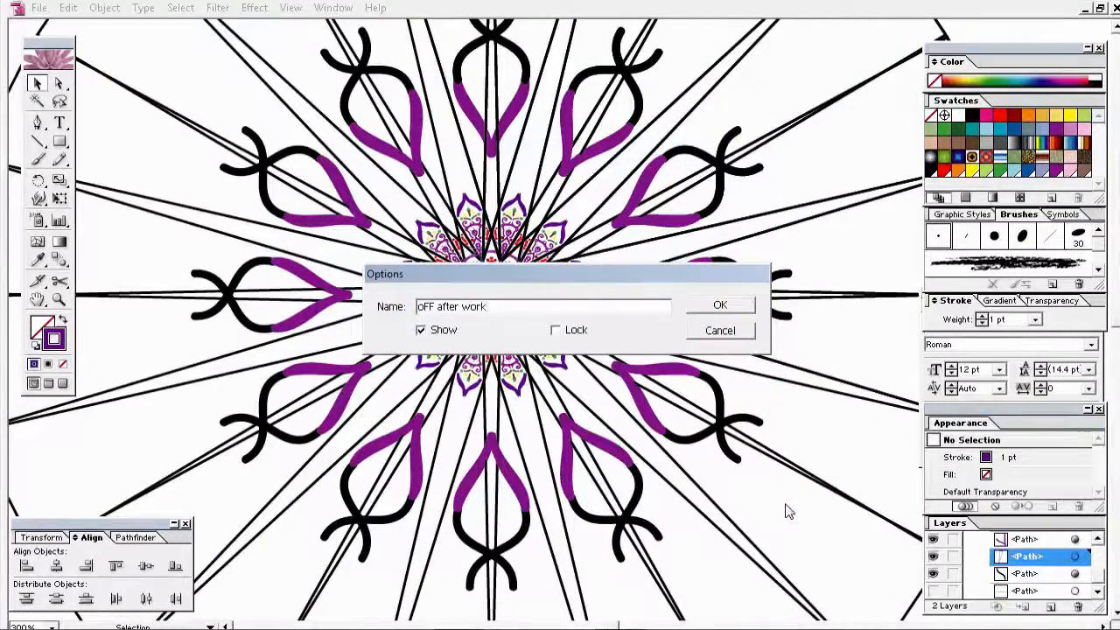
key("Return")
left_click(971, 541)
Step: Give the purple V-shaped path a round brush with a 0.25 pt stroke weight
left_click(521, 325, "ctrl")
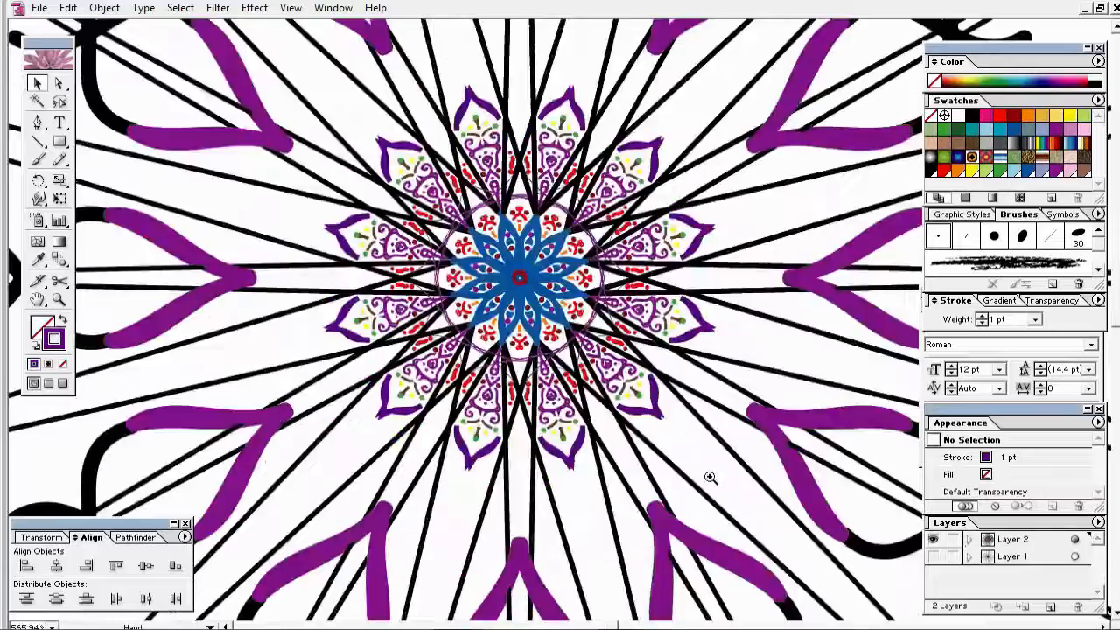
left_click(516, 253, "ctrl")
left_click_drag(262, 148, 925, 438)
left_click(39, 160)
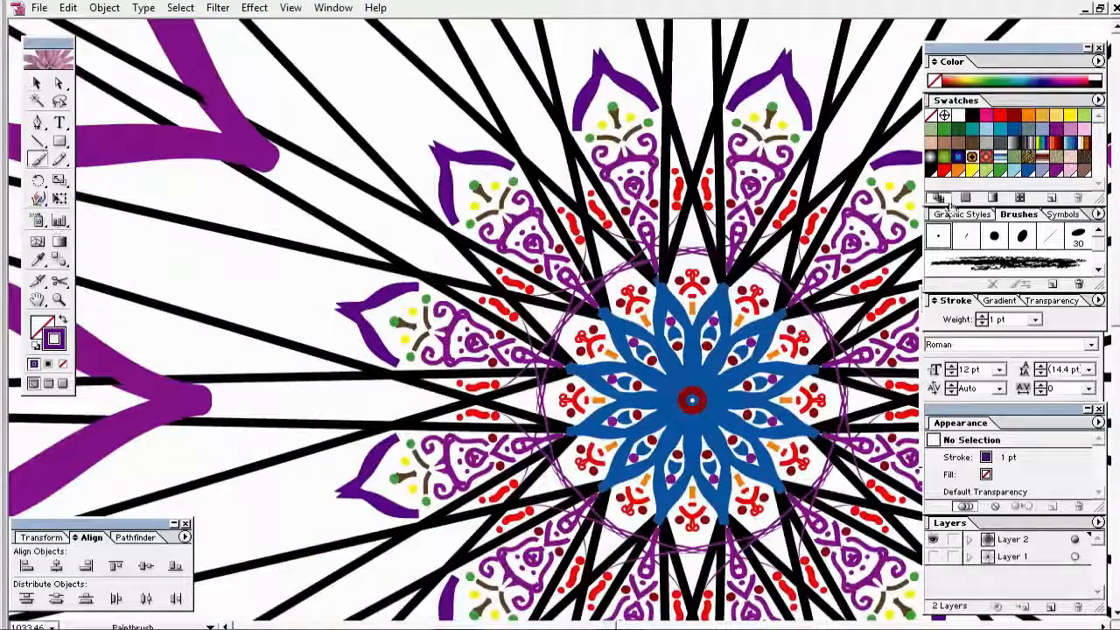
left_click(328, 303, "ctrl")
left_click(994, 236)
left_click(1035, 320)
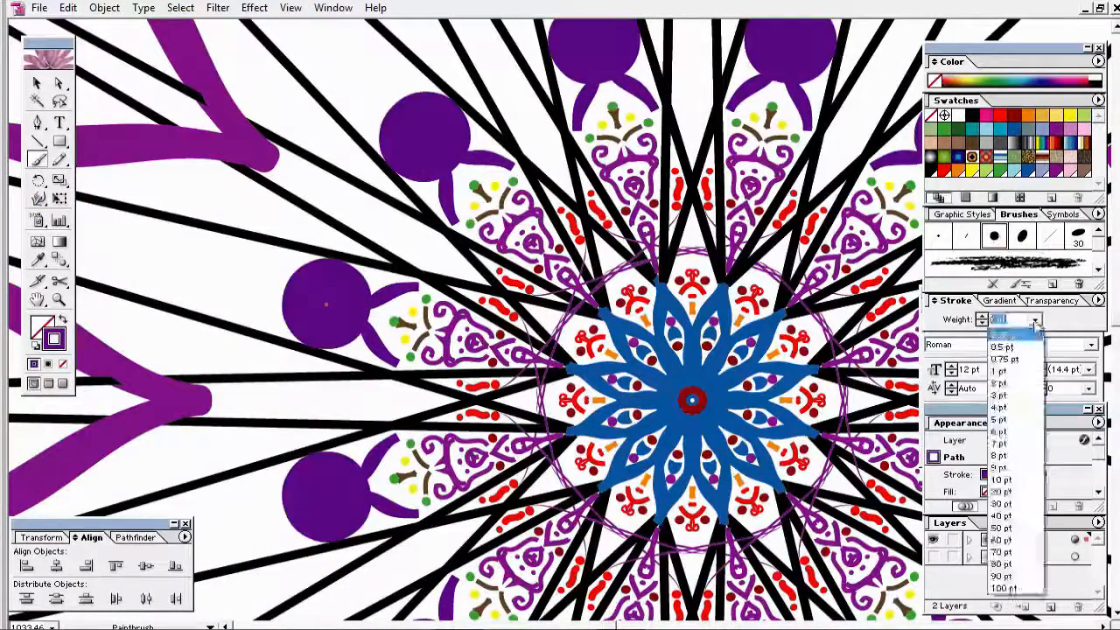
left_click(1010, 345)
left_click(36, 83)
Step: Draw two thin pencil strokes on either side of the purple V
left_click(225, 238)
left_click(60, 160)
left_click(1041, 238)
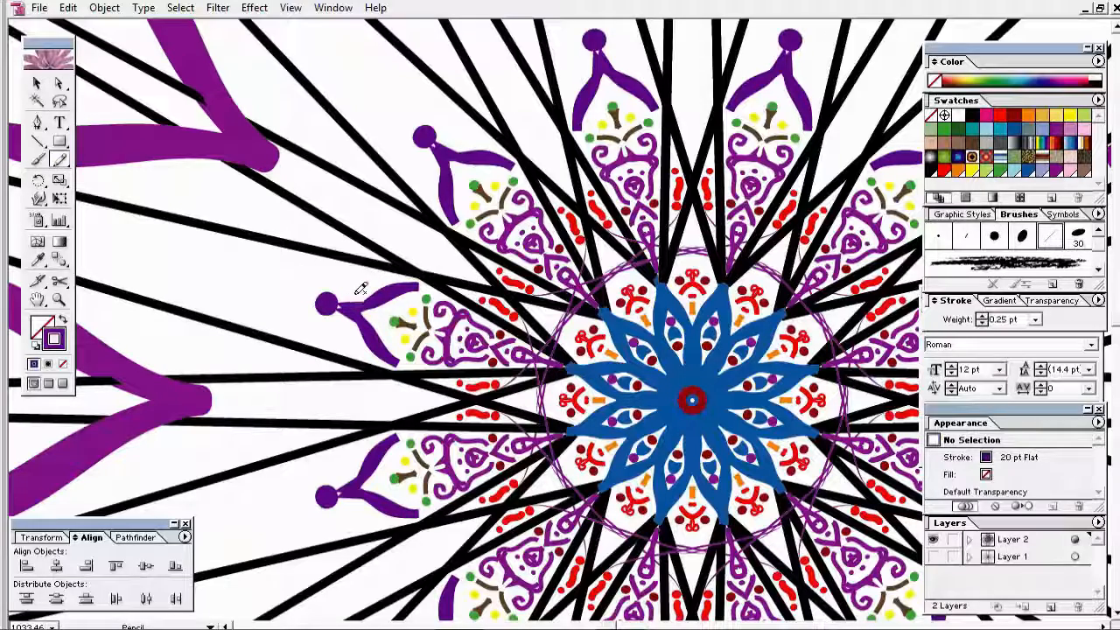
left_click_drag(352, 292, 375, 280)
left_click_drag(345, 328, 356, 347)
left_click(37, 83)
left_click(342, 335)
Step: Add a small H-like pencil mark inside the purple V
left_click(342, 324)
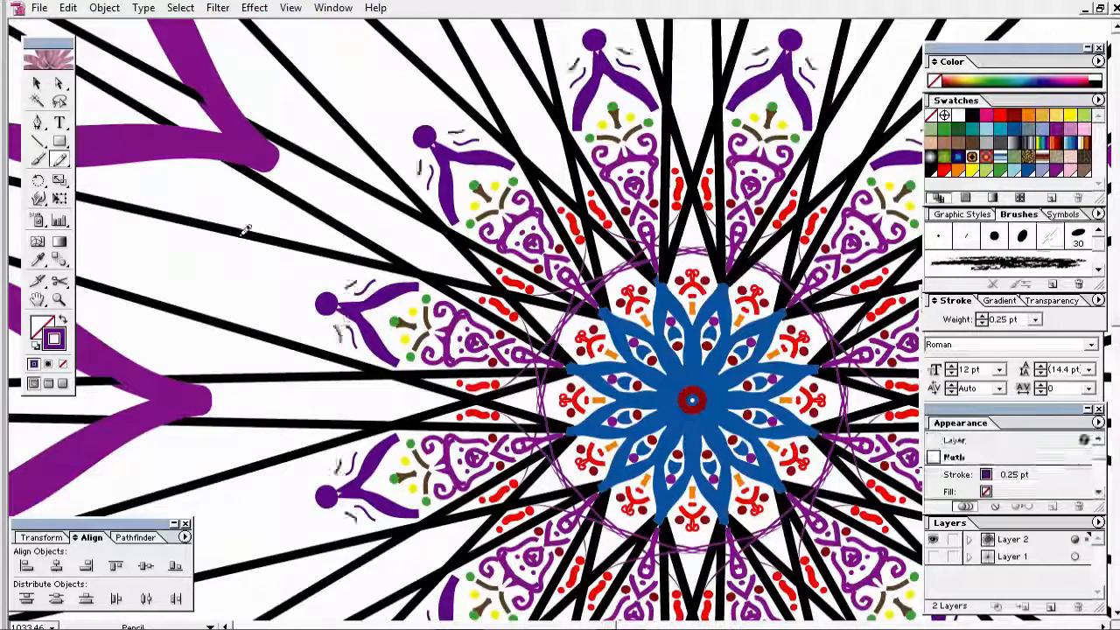
left_click(37, 83)
left_click(339, 333)
left_click(59, 161)
left_click_drag(377, 314, 385, 323)
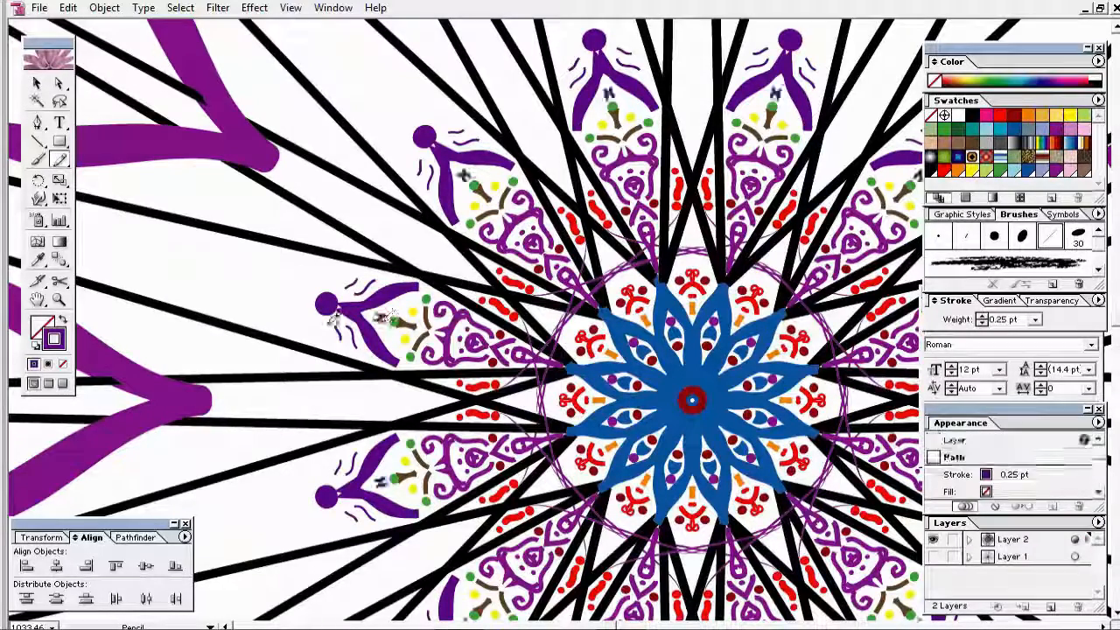
left_click(36, 84)
left_click(342, 375)
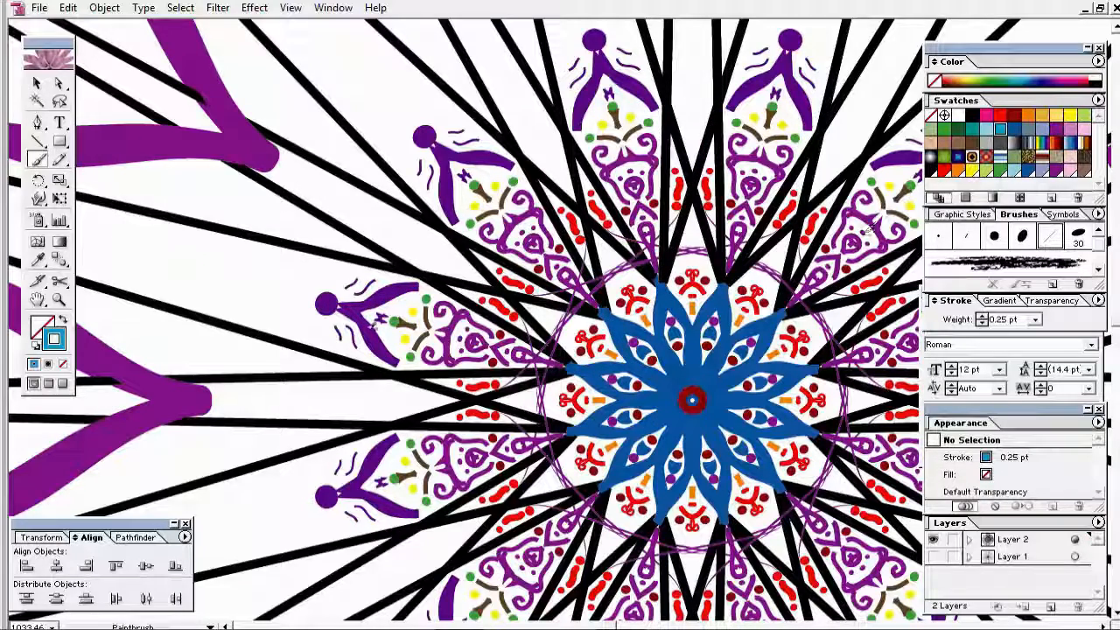
Step: Paint two dots beside the V with the 3 pt round brush at 0.25 pt
left_click(938, 235)
left_click(355, 287)
left_click(1035, 320)
left_click(1003, 319)
left_click(346, 332)
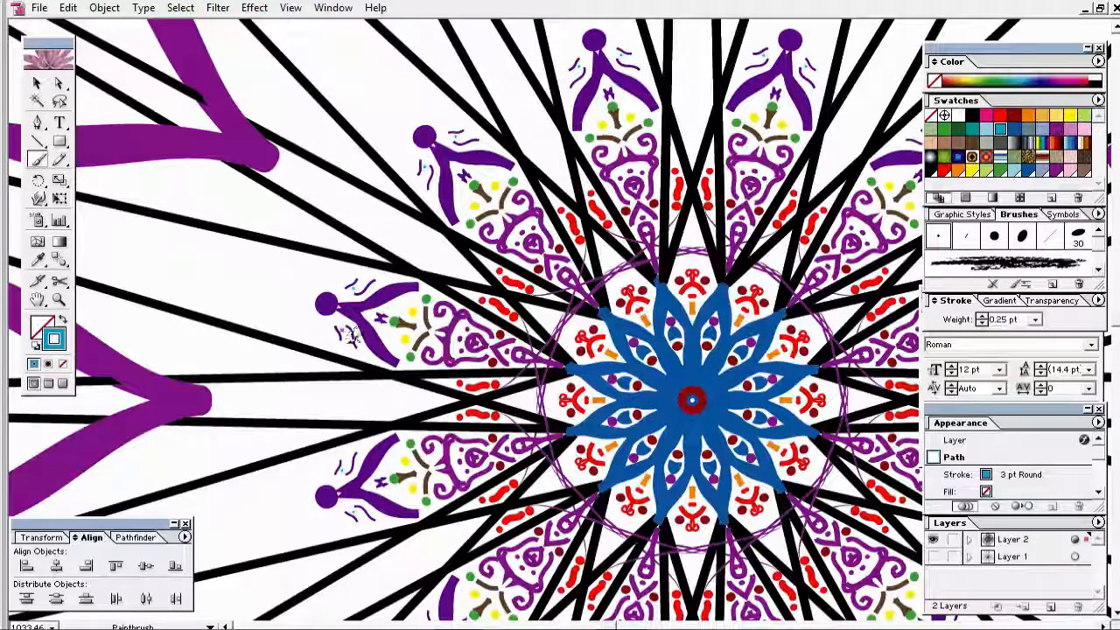
left_click(37, 83)
Step: Paint more small dots beside the V, then undo them
left_click(302, 343)
left_click(37, 160)
left_click(358, 284)
left_click(1035, 320)
left_click(1006, 319)
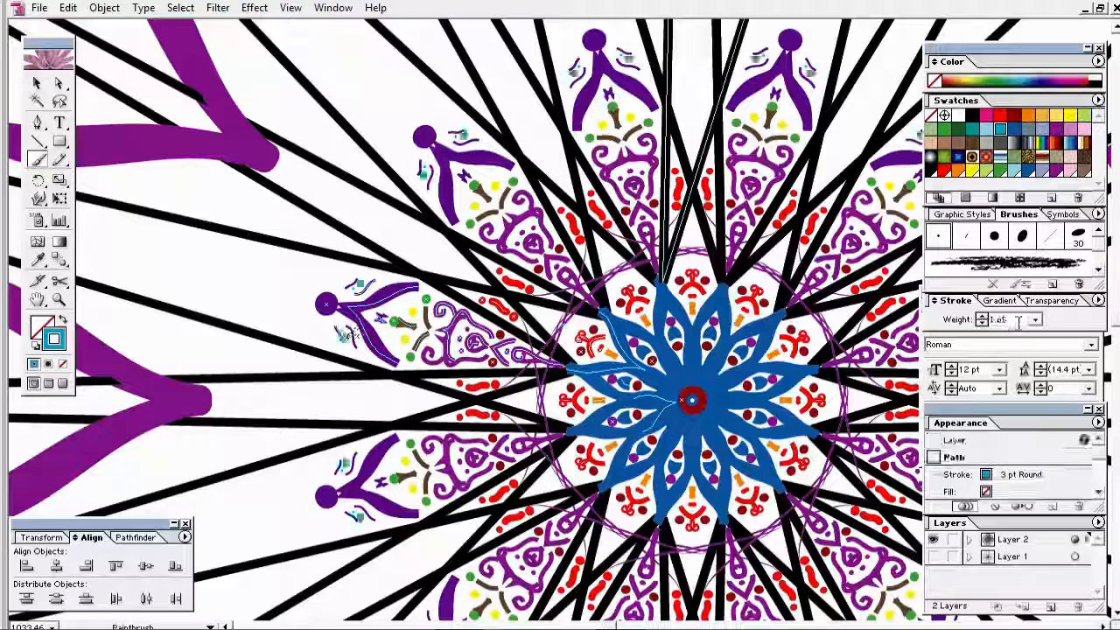
left_click(343, 338)
key("ctrl+z")
key("ctrl+z")
key("ctrl+z")
key("ctrl+z")
Step: Paint matching teal curves on both sides of the V, undoing the stray strokes
left_click_drag(363, 277, 387, 275)
left_click_drag(344, 344, 367, 357)
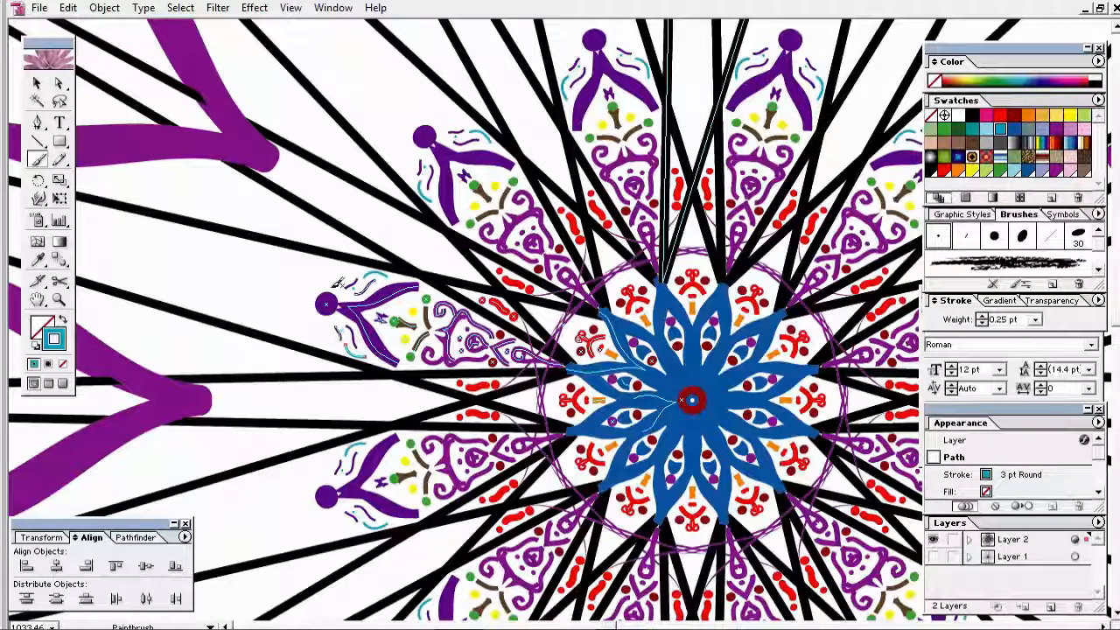
left_click_drag(321, 299, 273, 289)
key("ctrl+z")
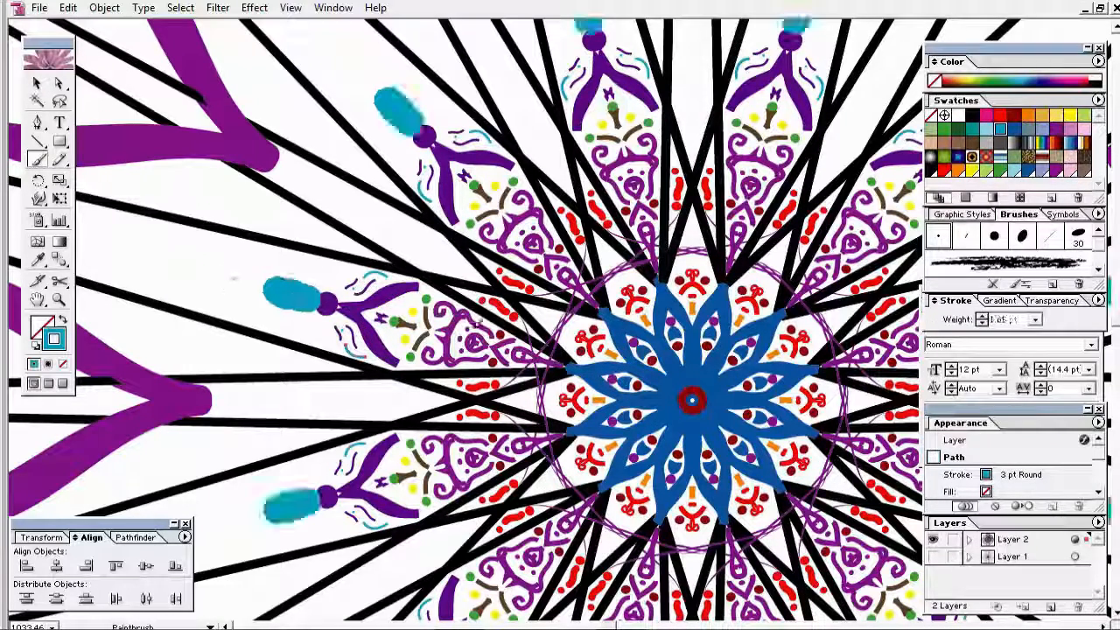
key("ctrl+z")
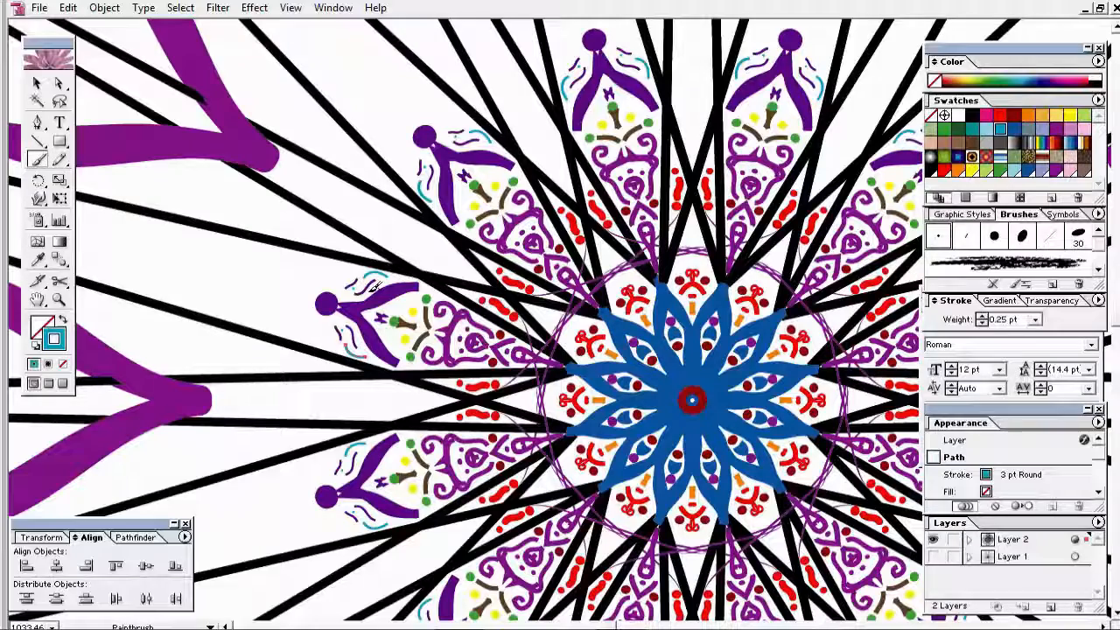
Step: Try a 1 pt stroke weight, revert it, and zoom out to the mandala centre
left_click(1035, 320)
left_click(1015, 357)
key("ctrl+z")
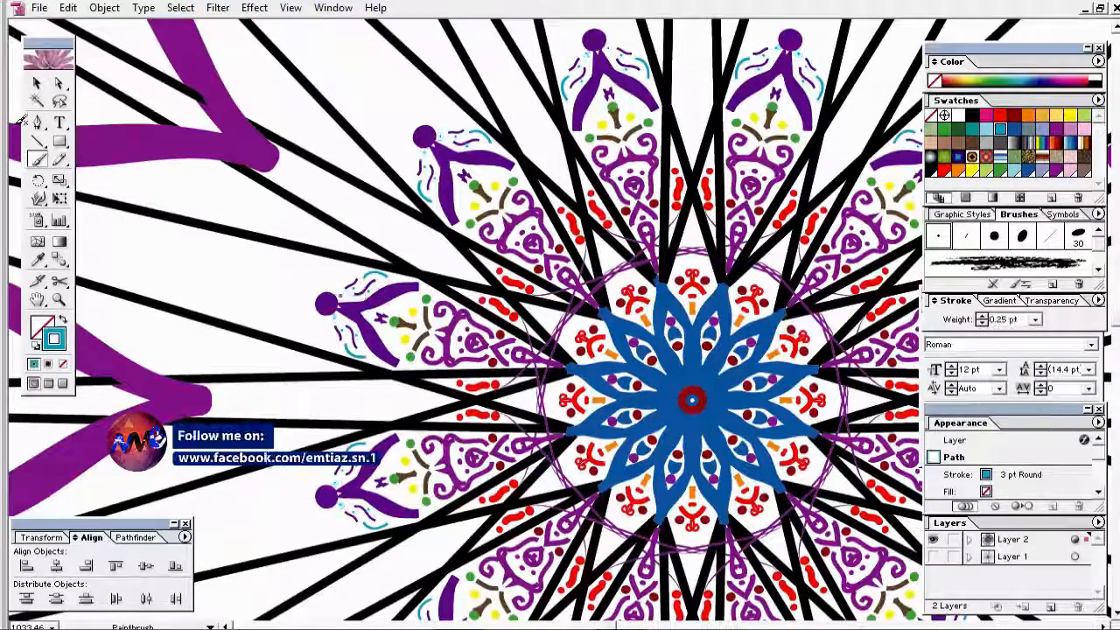
key("v")
key("ctrl+shift+a")
key("ctrl+minus")
key("ctrl+minus")
key("ctrl+minus")
left_click_drag(681, 404, 724, 429)
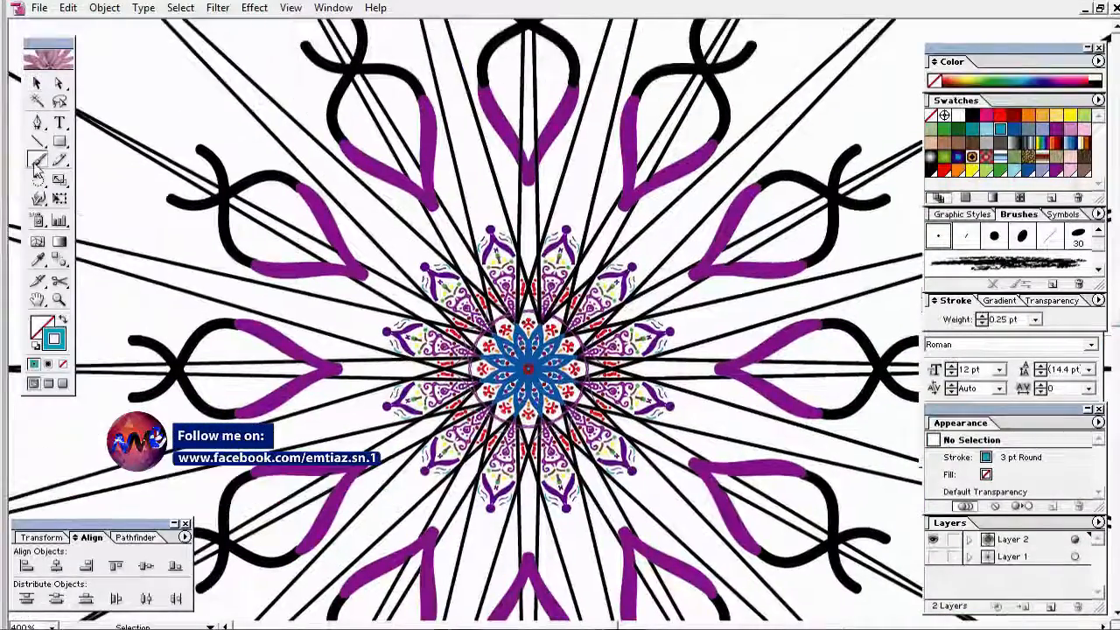
Step: Set the outer teal dot to 0.25 pt and delete the inner teal dots
key("ctrl+d")
key("ctrl+d")
key("ctrl+d")
key("ctrl+d")
left_click(37, 83)
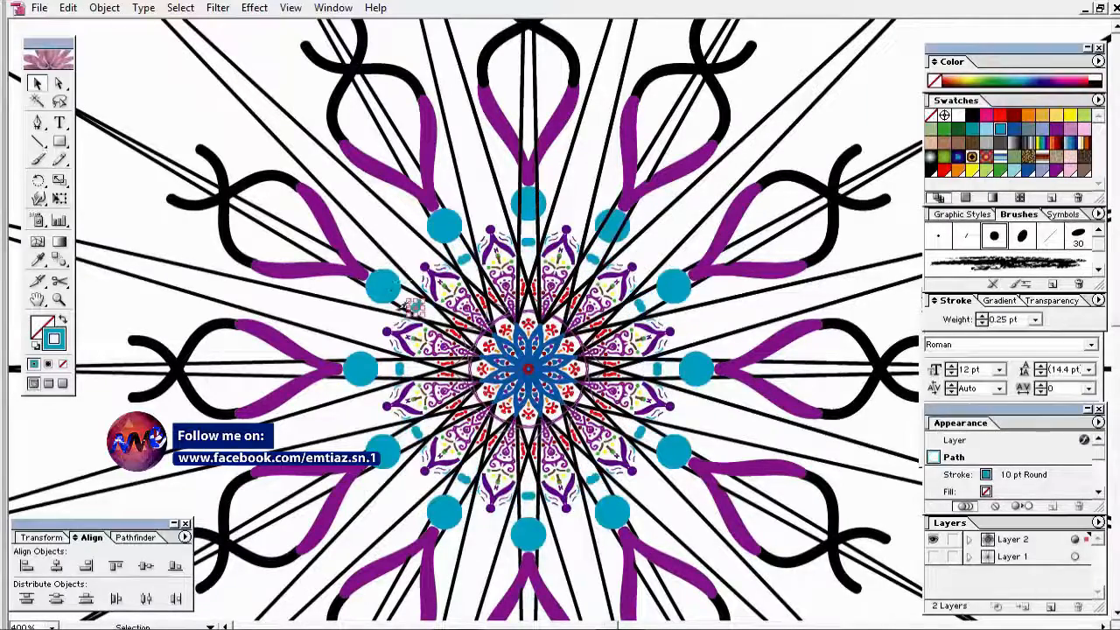
left_click(382, 285)
left_click(1035, 319)
left_click(1027, 343)
left_click(418, 307)
key("Delete")
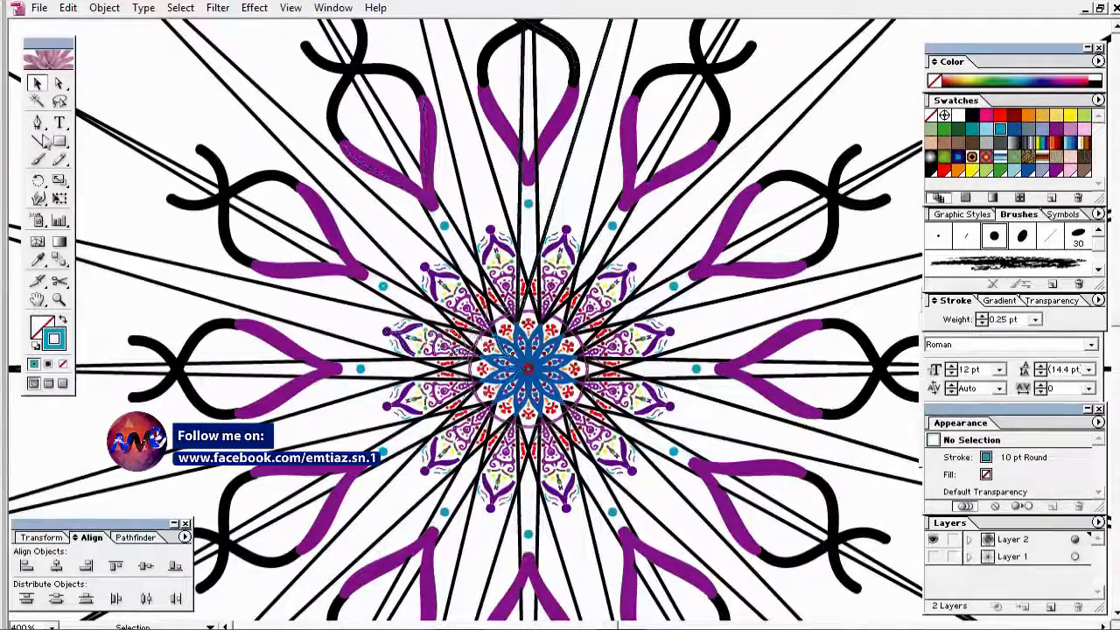
Step: Paint new teal dots along the spoke at 0.25 pt stroke weight
left_click(37, 159)
left_click(396, 293)
left_click(410, 302)
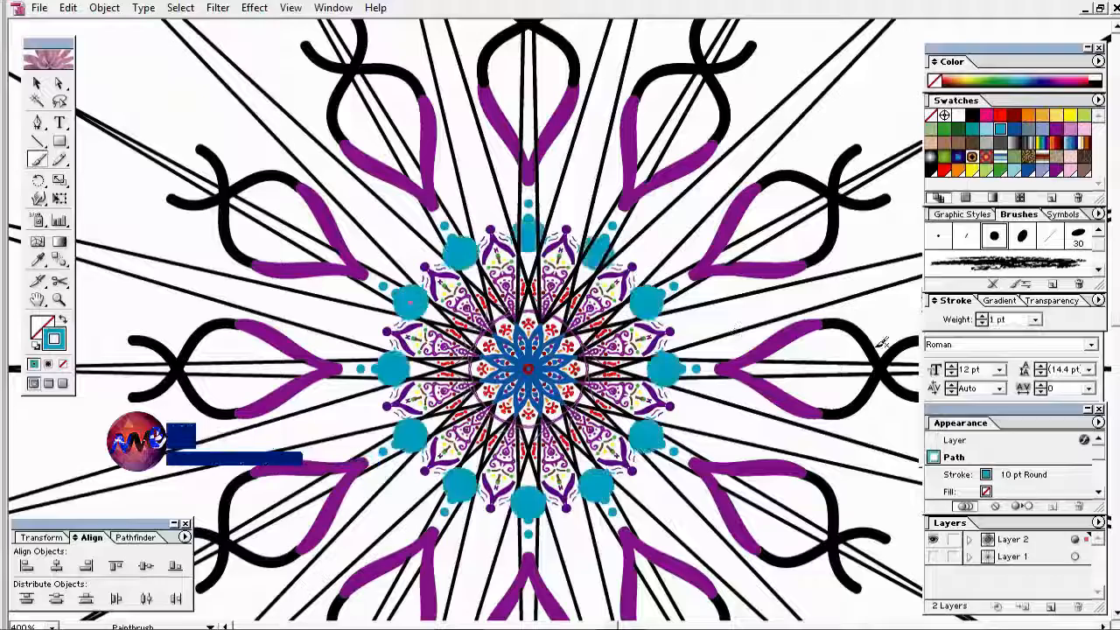
left_click(1035, 319)
left_click(1019, 334)
left_click(37, 84)
left_click(159, 302)
Step: Draw a small red pencil loop beside the row of teal dots
left_click(59, 160)
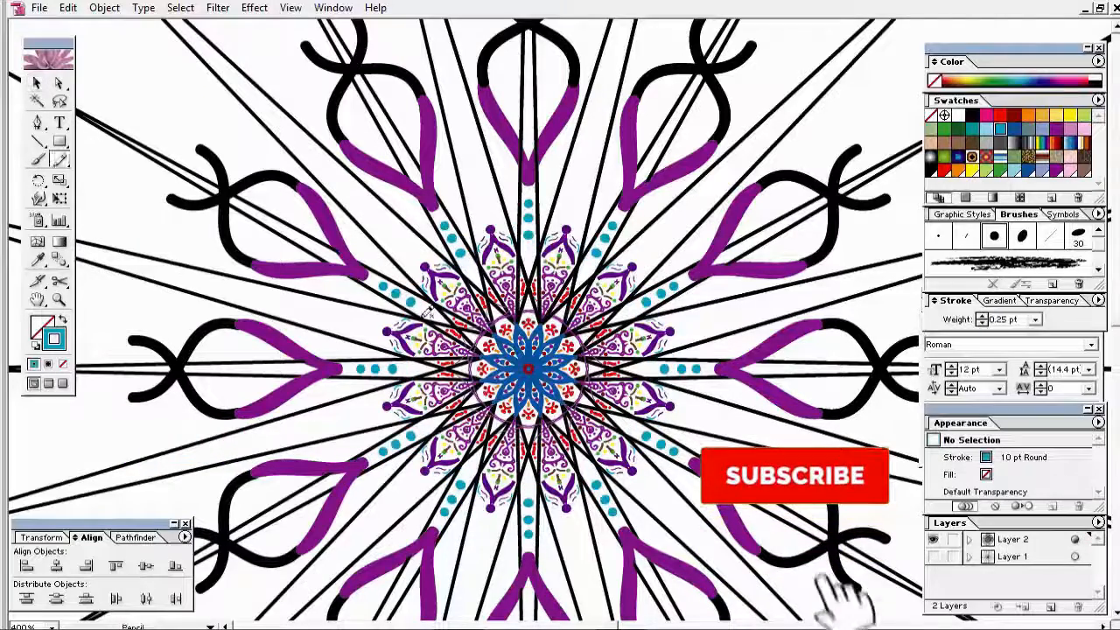
left_click(1000, 115)
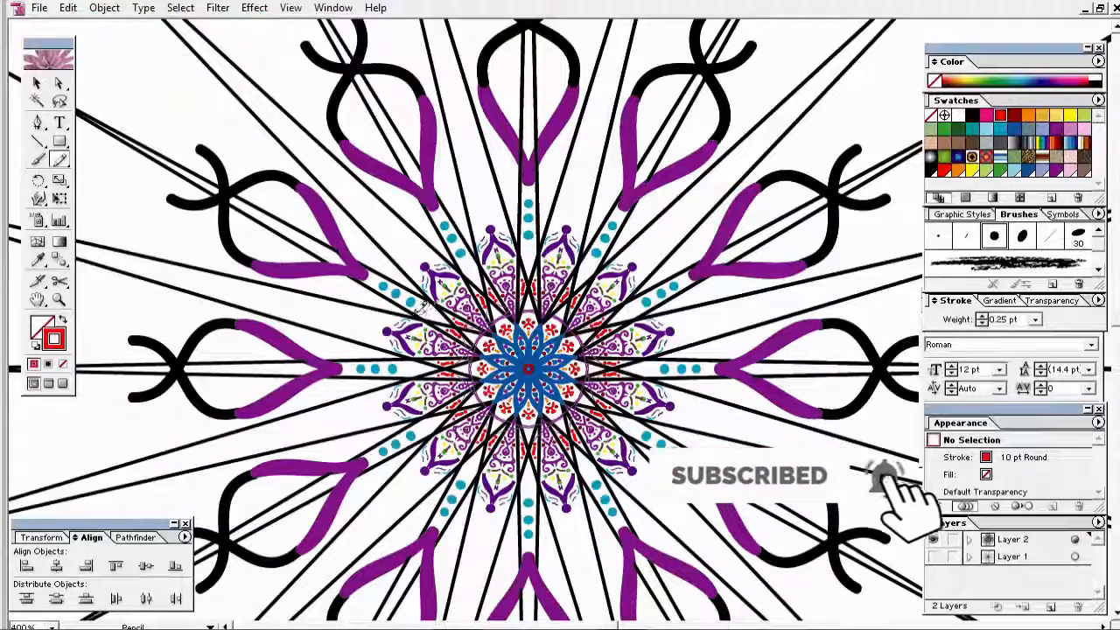
left_click_drag(415, 303, 415, 313)
left_click(37, 83)
left_click(376, 336)
left_click(59, 299)
left_click_drag(374, 282, 511, 349)
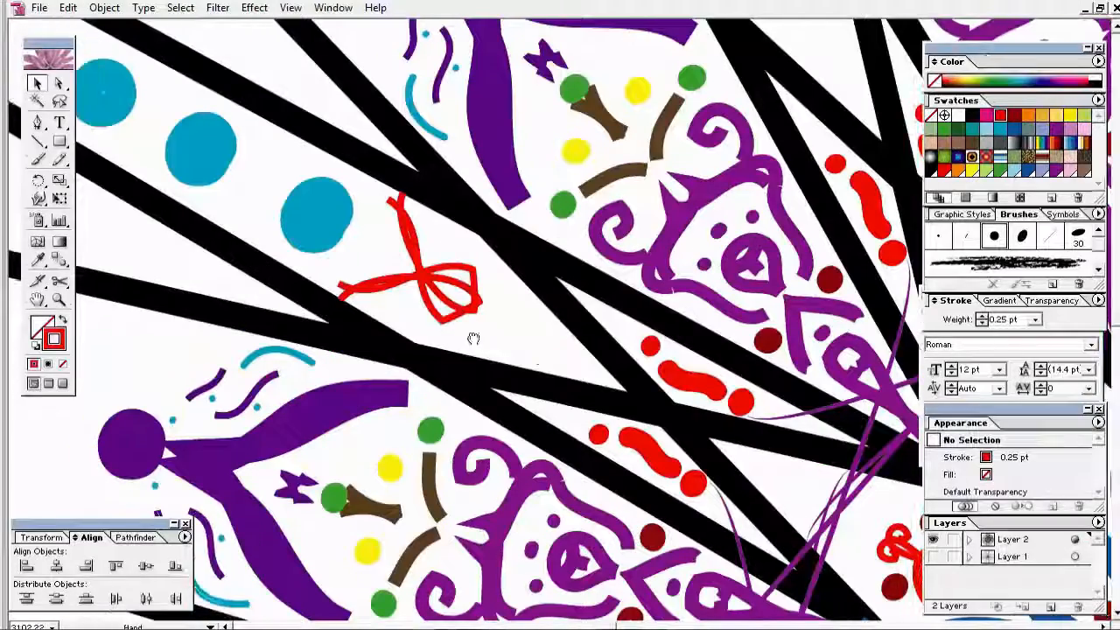
Step: Paint red dots inside the loop and set their stroke weight to 0.25 pt
left_click(36, 160)
left_click(455, 294)
left_click(938, 235)
left_click(1035, 319)
left_click(1019, 334)
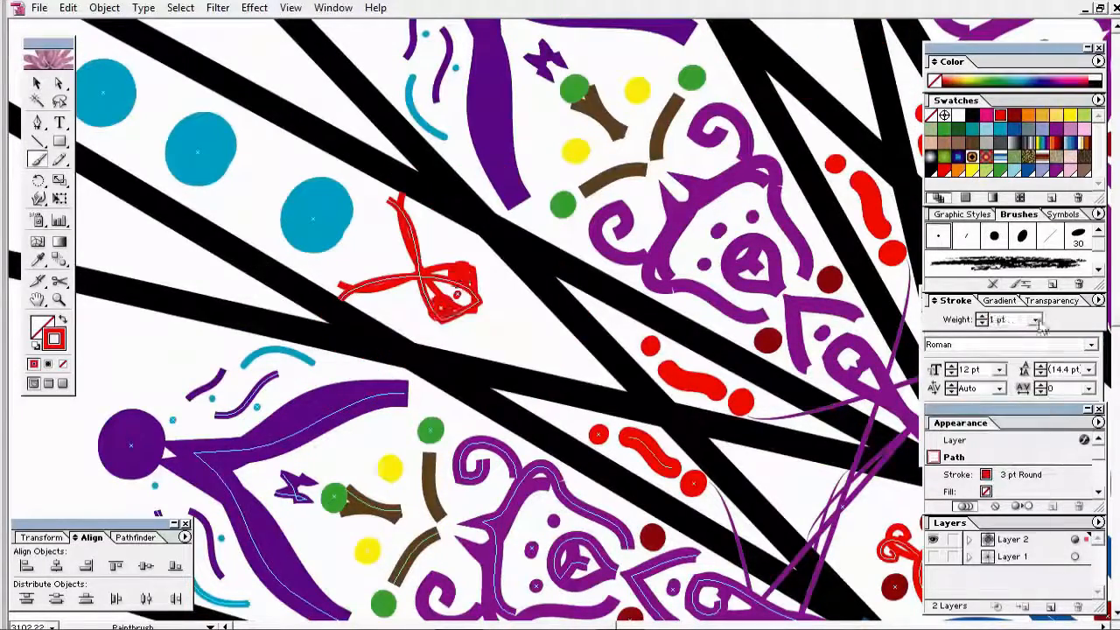
left_click(1036, 320)
left_click(1022, 334)
left_click(37, 83)
Step: Add another 0.25 pt red dot beside the loop, then select the red ribbon loop
left_click(37, 159)
left_click(380, 251)
left_click(1035, 320)
left_click(1022, 334)
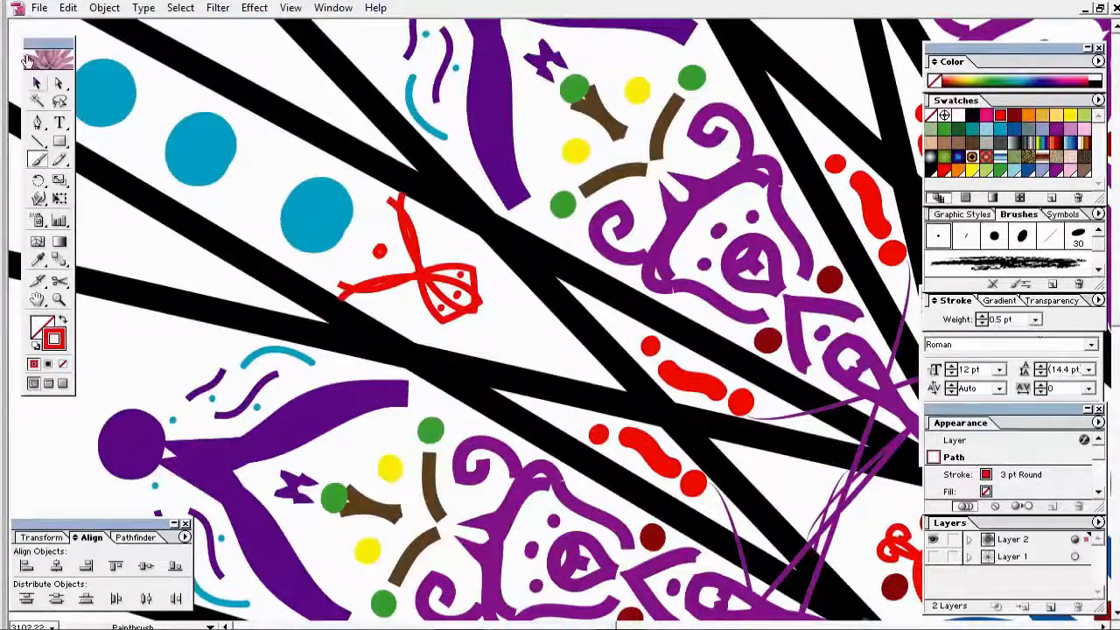
left_click(37, 83)
left_click(236, 178)
left_click(413, 239)
Step: Recolour the upper teal dot red
left_click(339, 248, "ctrl+alt")
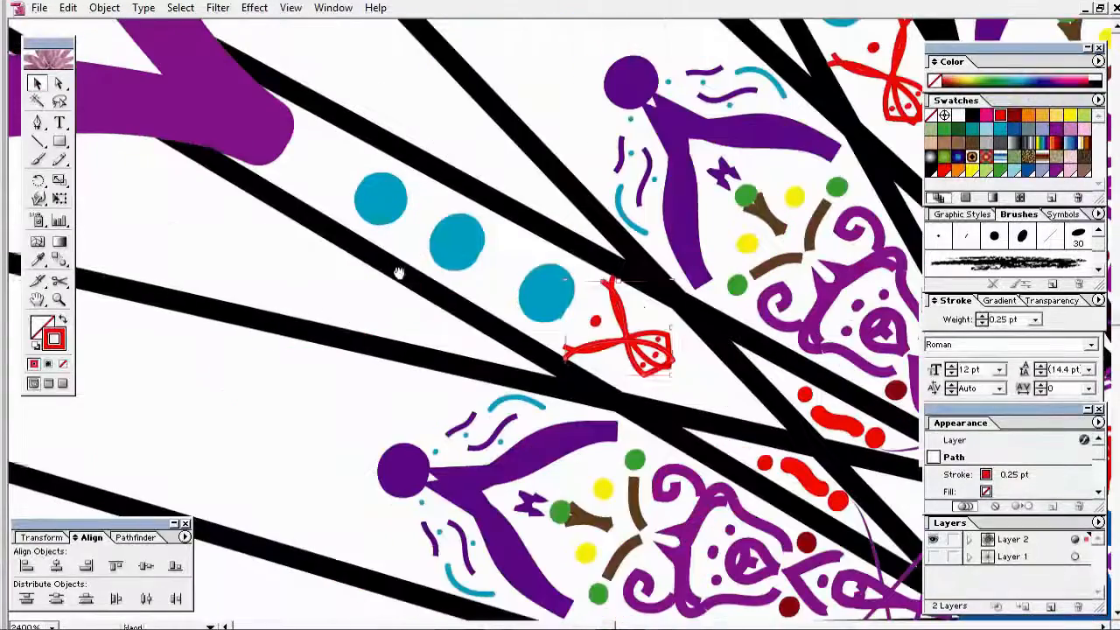
left_click(389, 210)
left_click(1000, 115)
left_click(340, 288)
Step: Draw a thin red arc between the spokes on the mandala's left side
triple_click(522, 340, "ctrl+alt")
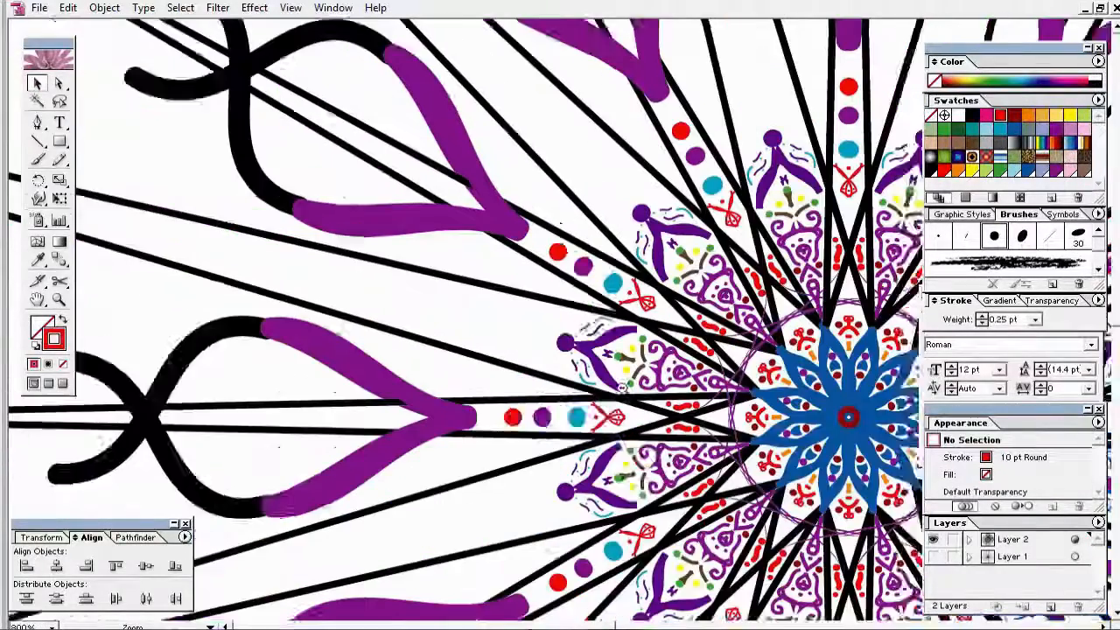
left_click_drag(524, 340, 440, 335)
left_click(38, 8)
left_click(57, 116)
left_click_drag(385, 306, 442, 280)
double_click(602, 359, "ctrl+alt")
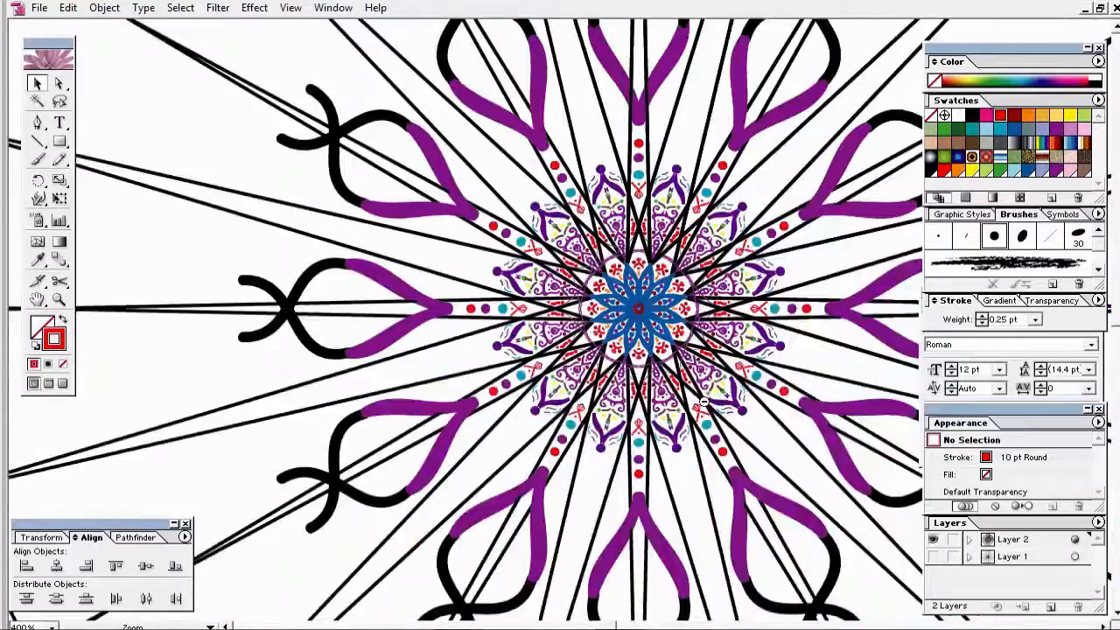
left_click_drag(555, 482, 401, 503)
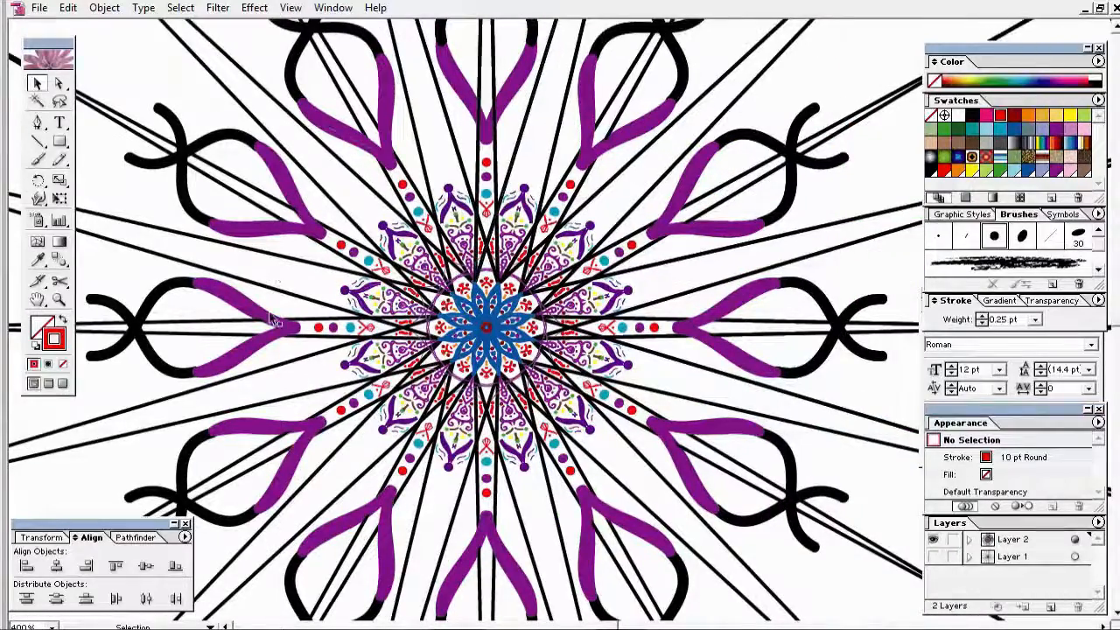
mouse_move(335, 304)
left_mouse_down()
mouse_move(312, 289)
mouse_move(293, 295)
left_mouse_up()
Step: Draw a blue arc inside the red arc
left_click_drag(234, 249, 398, 355)
left_click(37, 83)
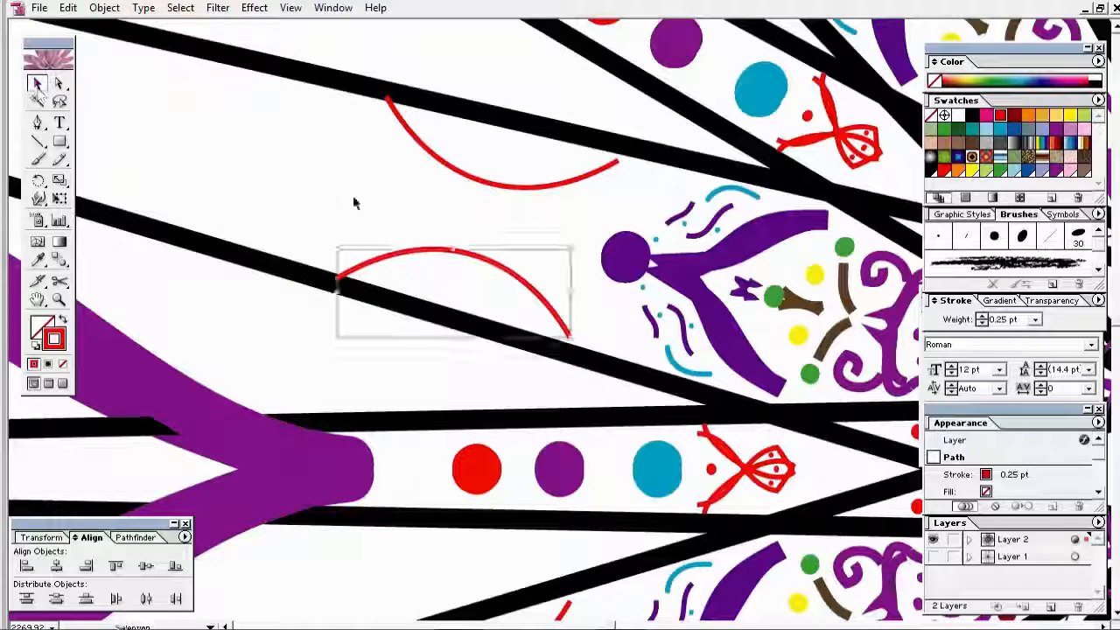
left_click(353, 199)
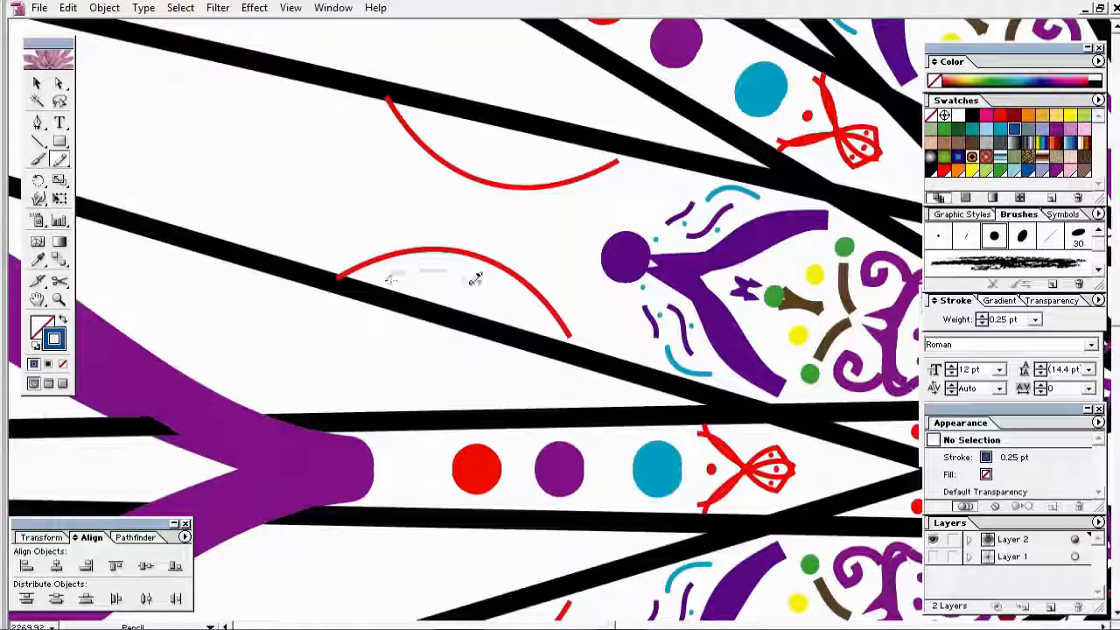
left_click_drag(475, 278, 490, 317)
Step: Change the stroke colour to orange for the next ornament
left_click(36, 83)
left_click(323, 188)
left_click(60, 159)
left_click(1028, 115)
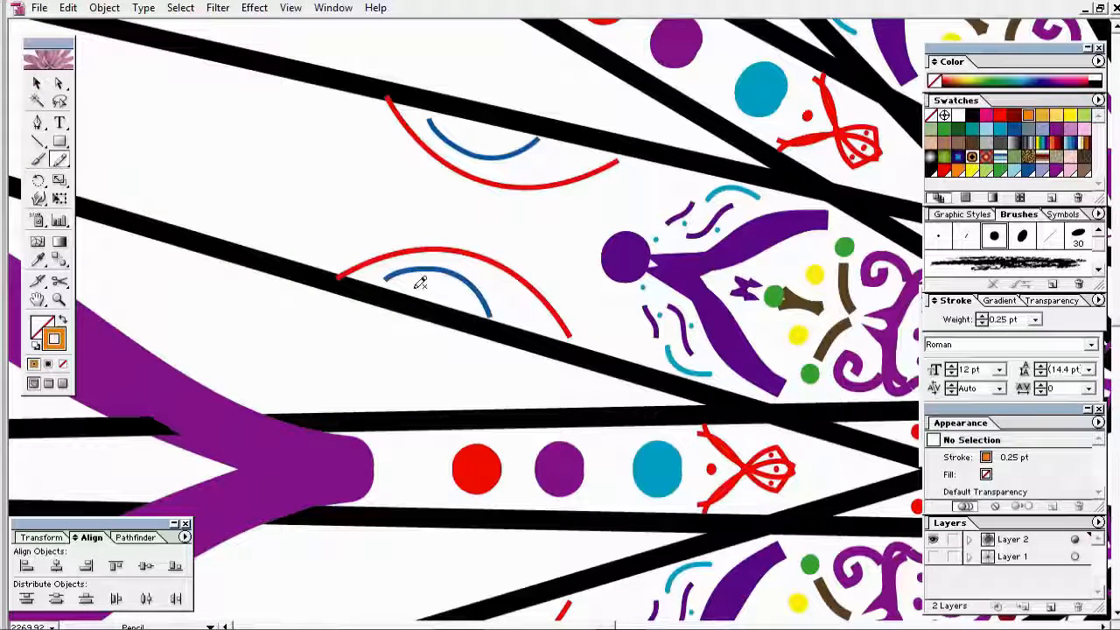
key("ctrl+minus")
key("ctrl+minus")
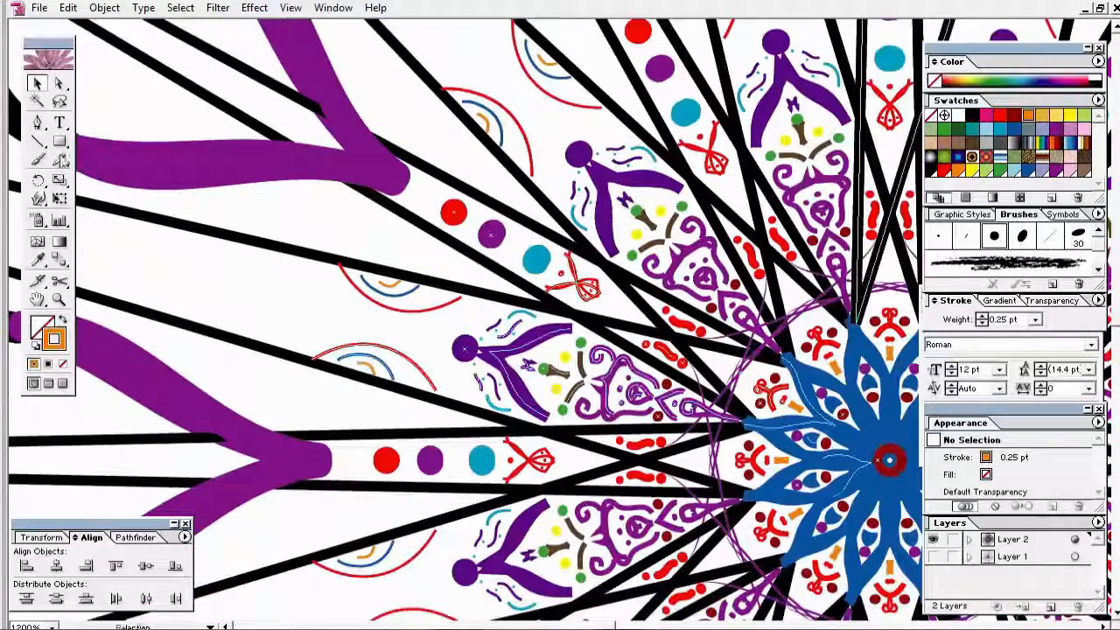
Step: Paint a row of orange dots along the arc
left_click(330, 357)
left_click(345, 351)
left_click(362, 349)
left_click(379, 351)
left_click(391, 357)
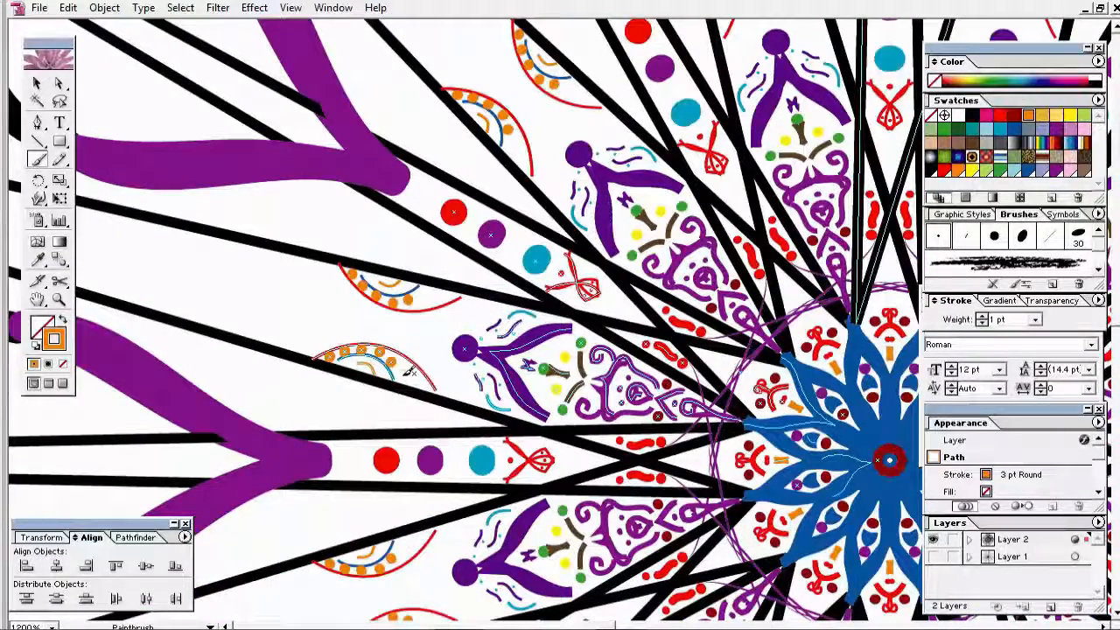
left_click(402, 375)
left_click(416, 382)
left_click(37, 83)
Step: Recolour the arc dots red, lavender and purple using swatches
left_click_drag(305, 337, 418, 378)
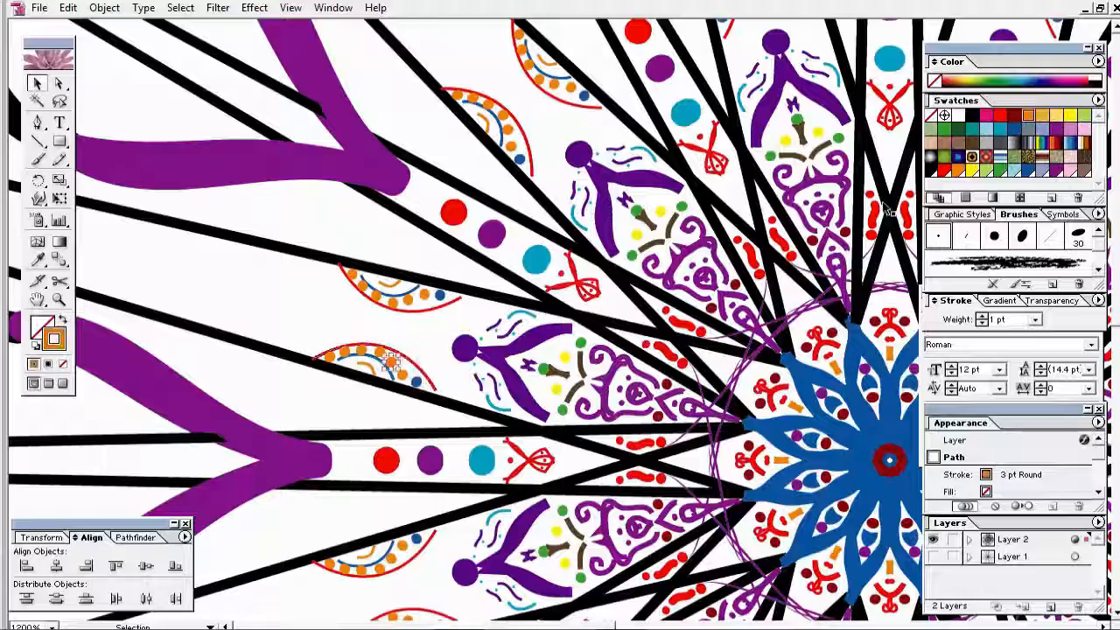
left_click(1000, 115)
left_click(378, 352)
left_click(1042, 128)
left_click(361, 351)
left_click(1028, 129)
left_click(343, 352)
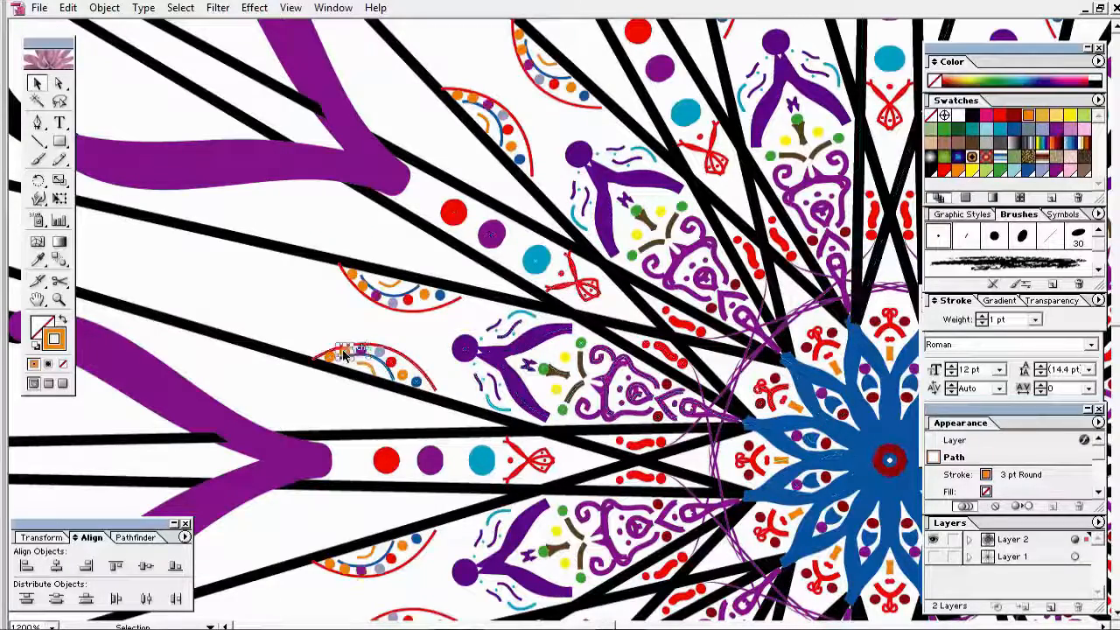
left_click(377, 347)
Step: Reposition the blue inner arc on the ornament
key("v")
left_click(425, 374)
left_click_drag(406, 377, 397, 382)
key("Up")
left_click_drag(132, 227, 537, 429)
left_click_drag(697, 408, 642, 406)
Step: Rotate the orange inner arc, then move, resize and rotate the red outer arc
left_click(664, 428)
left_click_drag(659, 419, 665, 445)
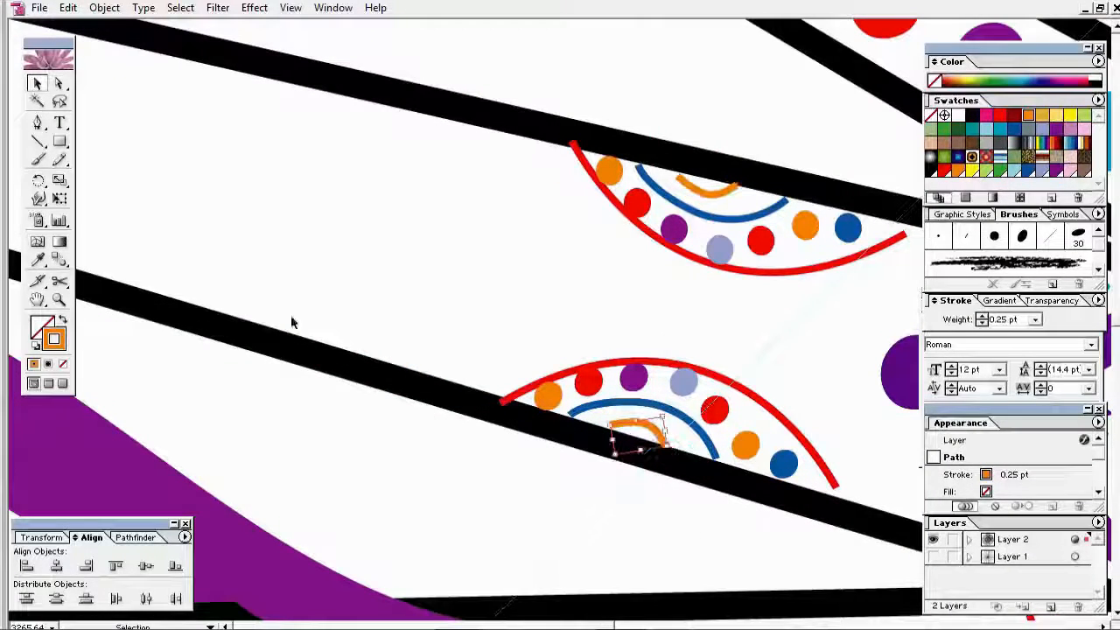
left_click(505, 415)
left_click_drag(499, 477, 507, 475)
key("Up")
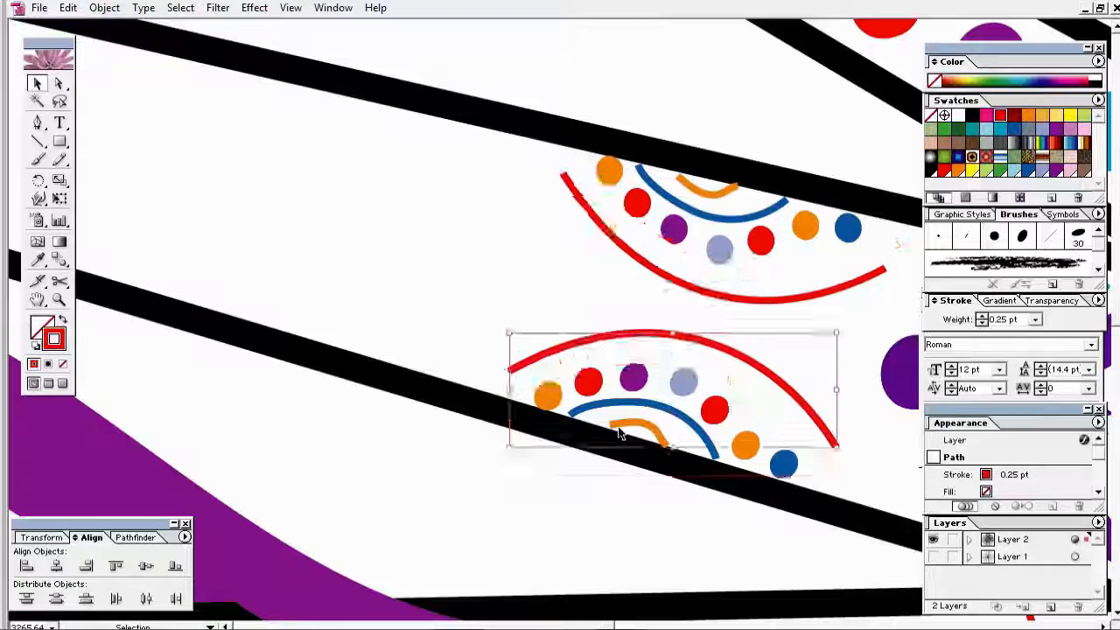
left_click_drag(682, 338, 670, 359)
mouse_move(835, 435)
left_mouse_down()
mouse_move(758, 460)
mouse_move(762, 435)
mouse_move(768, 457)
left_mouse_up()
Step: Delete the orange inner arc and undo a stray stroke
left_click(746, 447)
left_click(654, 429)
key("Delete")
key("n")
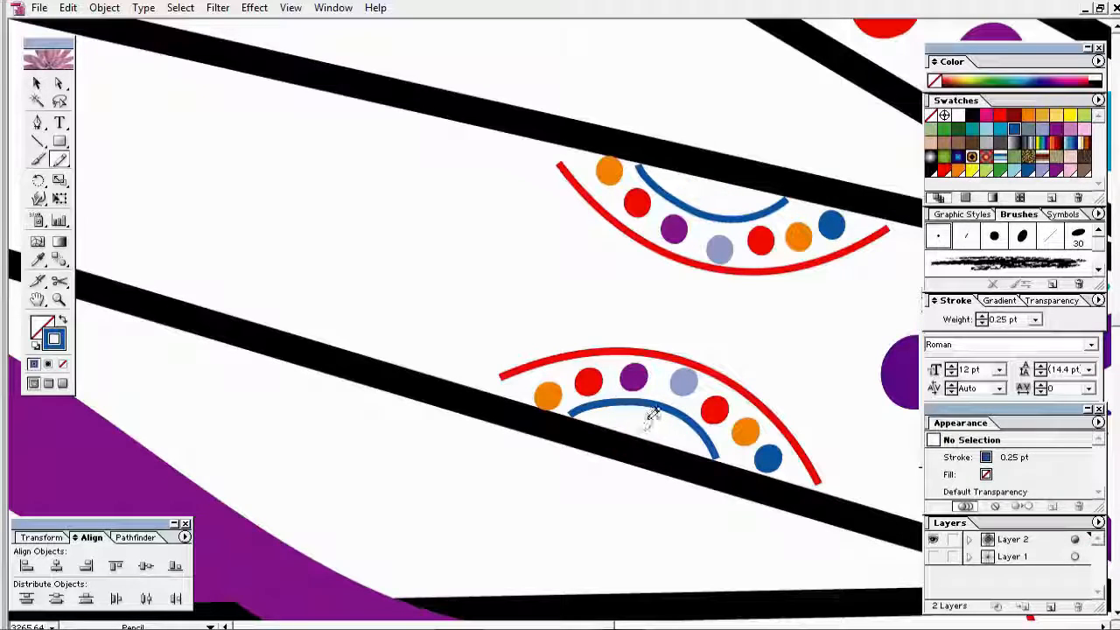
left_click_drag(648, 419, 650, 442)
key("ctrl+z")
key("ctrl+z")
Step: Select the red scissors shape among the neighbouring petal details
mouse_move(704, 54)
left_mouse_down()
mouse_move(280, 56)
mouse_move(116, 109)
left_mouse_up()
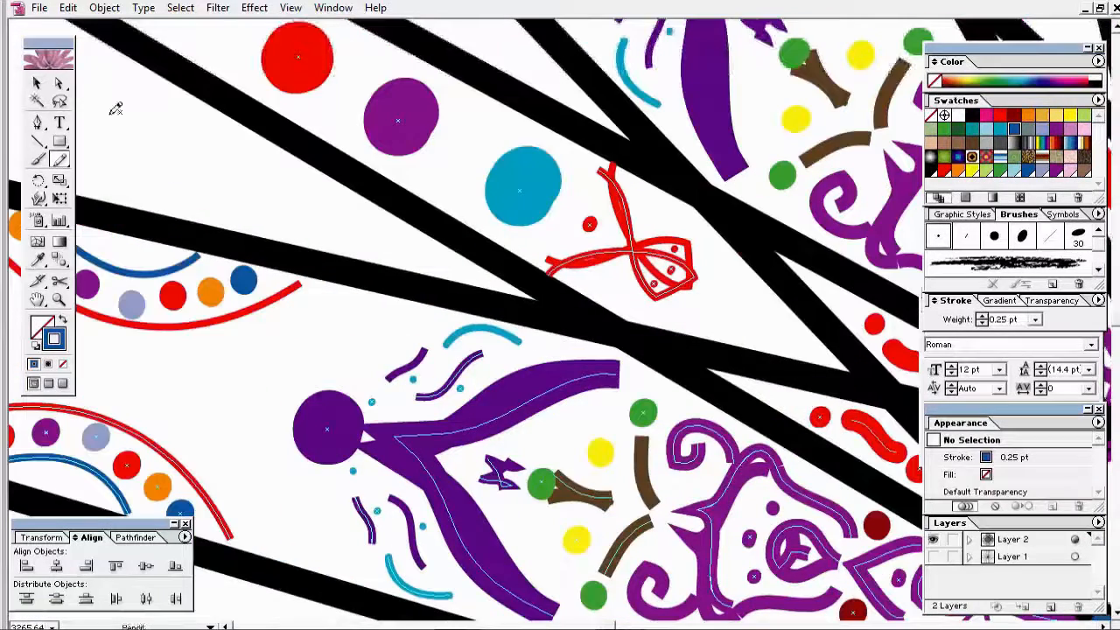
key("v")
left_click(631, 251)
left_click_drag(43, 491, 432, 380)
Step: Zoom out to 600% and delete the stray red scissors shape
left_click(436, 381, "ctrl+alt")
left_click(455, 358, "ctrl+alt")
left_click(271, 294)
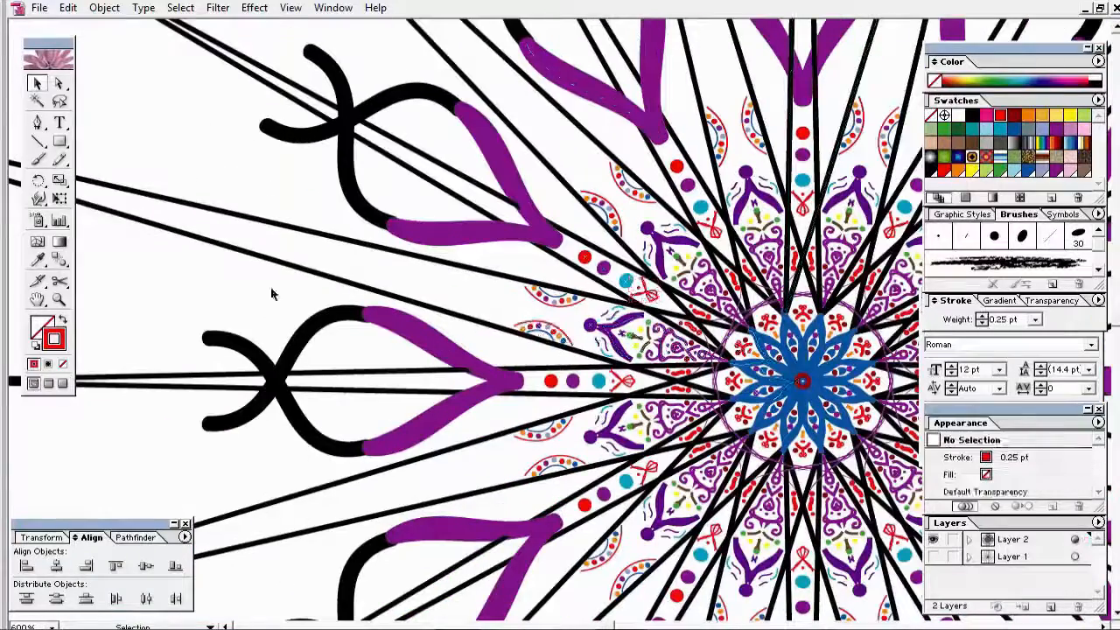
key("n")
key("Delete")
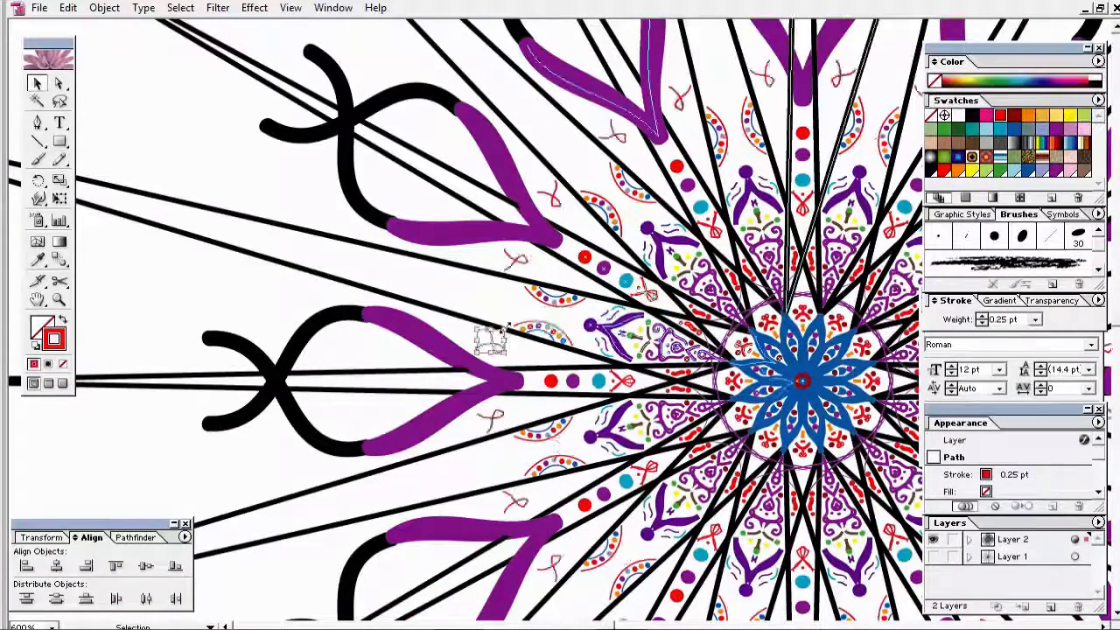
Step: Draw a small red arc inside the blue arc of the dotted ornament
left_click_drag(463, 397, 640, 300)
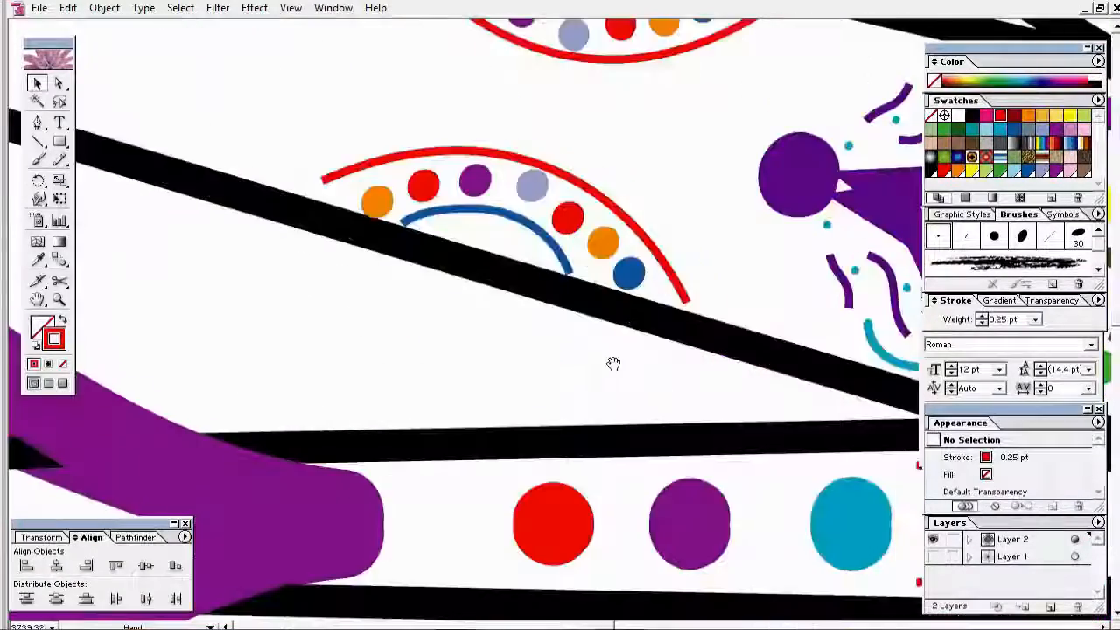
left_click_drag(612, 362, 641, 419)
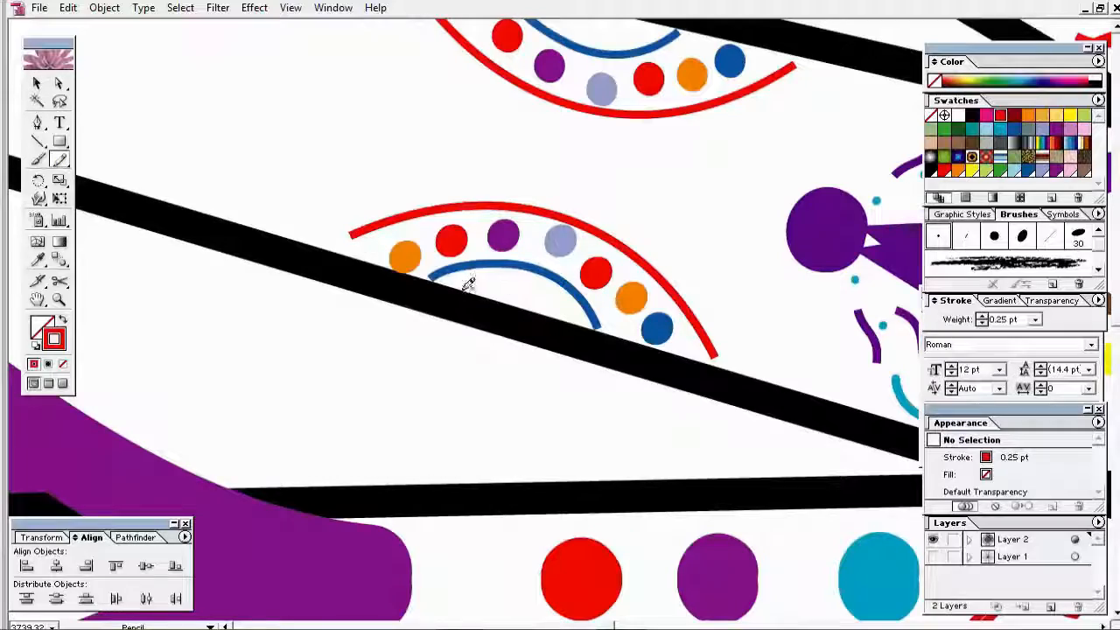
left_click_drag(463, 291, 545, 316)
key("v")
left_click(305, 124)
Step: Zoom out to the whole mandala and draw a small red path between petals
left_click(477, 188, "ctrl+alt")
left_click(678, 276, "ctrl+alt")
left_click(669, 282, "ctrl+alt")
left_click(603, 315, "ctrl+alt")
left_click(565, 333, "ctrl+alt")
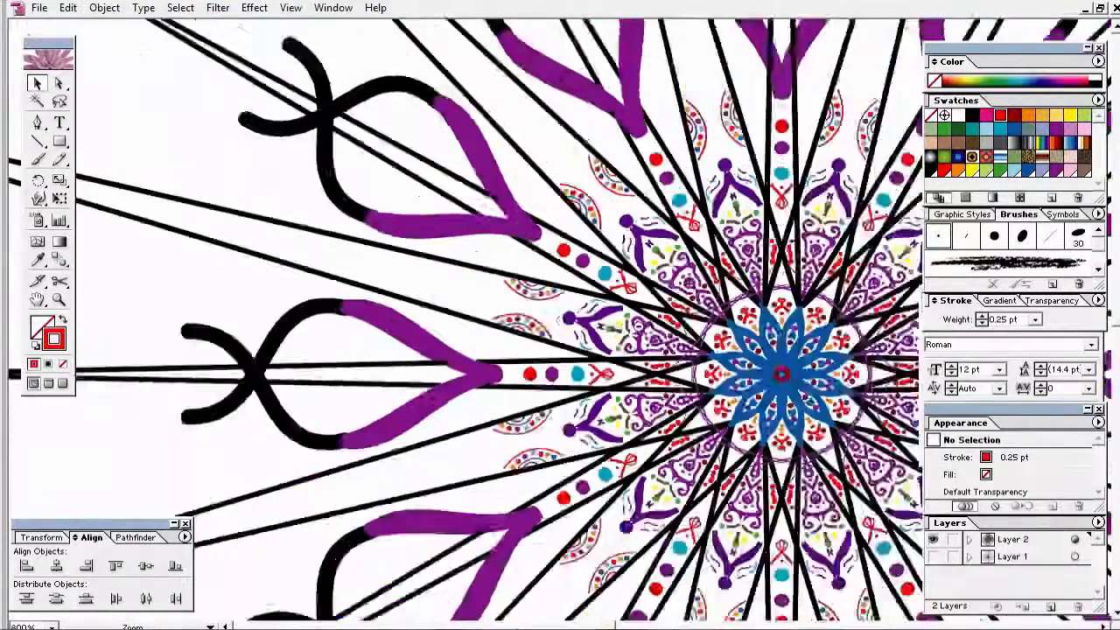
left_click(856, 387, "ctrl+alt")
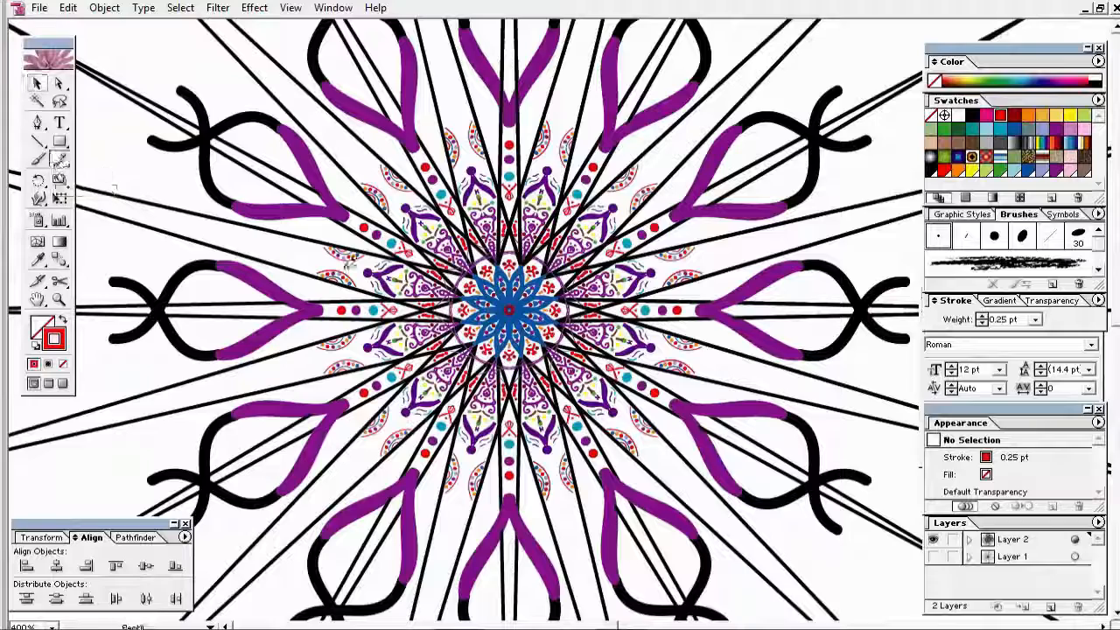
left_click_drag(360, 269, 289, 259)
Step: Apply the 6 pt Flat brush to the red bud strokes at 0.25 pt weight
left_click(38, 159)
key("v")
left_click(294, 272)
key("ctrl+z")
left_click(966, 235)
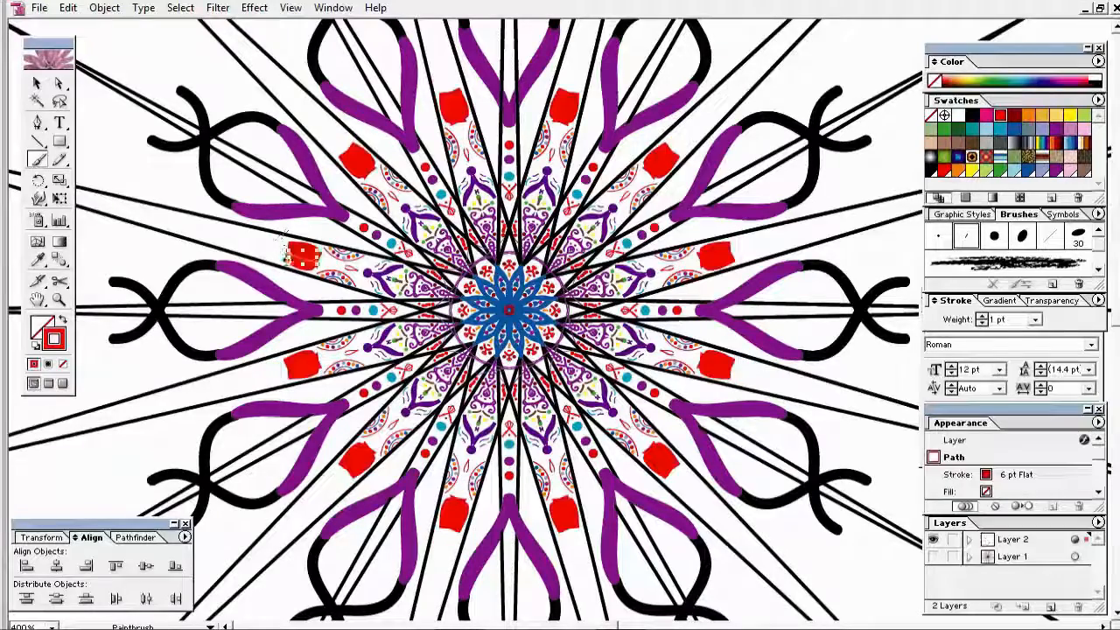
left_click(1035, 320)
left_click(1035, 339)
key("v")
left_click(654, 527)
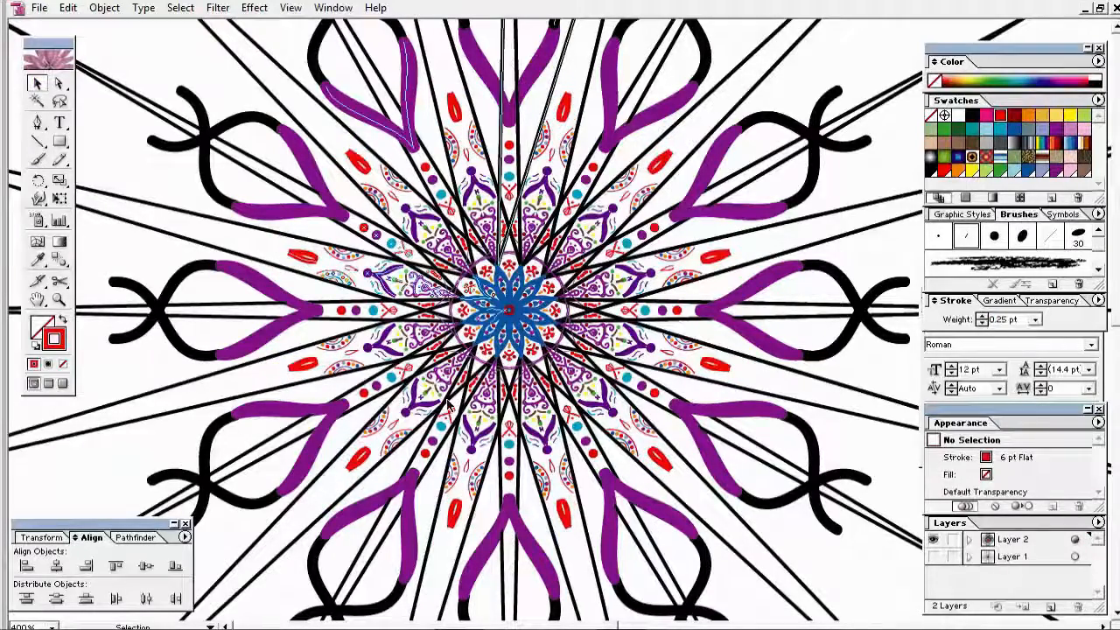
Step: Paint small red dots beside the buds with the 3 pt Round brush
key("b")
left_click(938, 235)
left_click(331, 260)
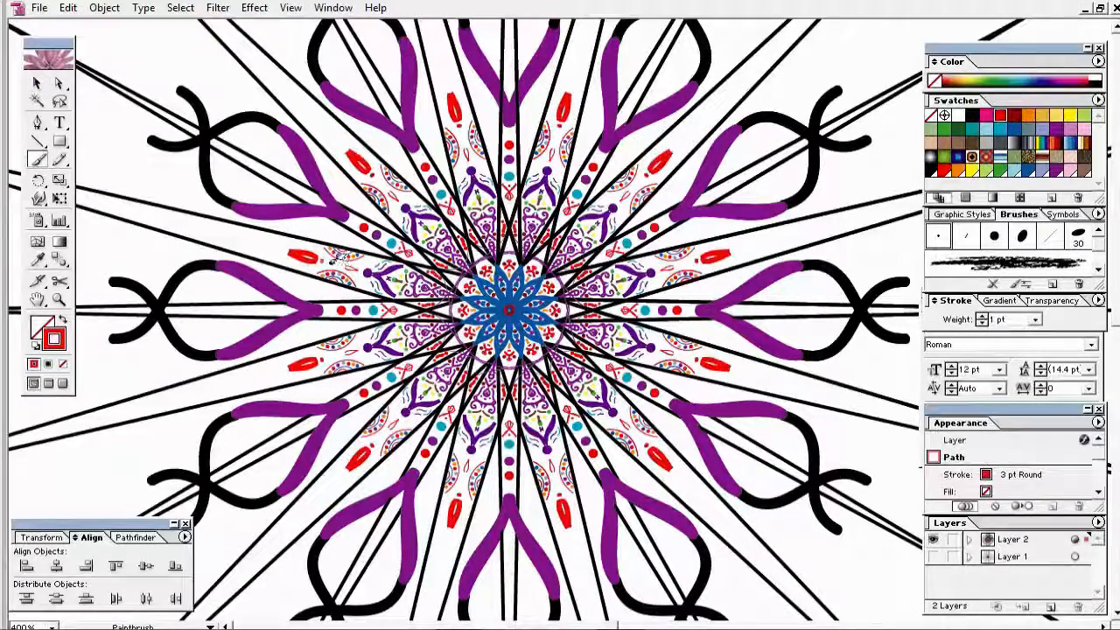
left_click(860, 433)
key("ctrl+z")
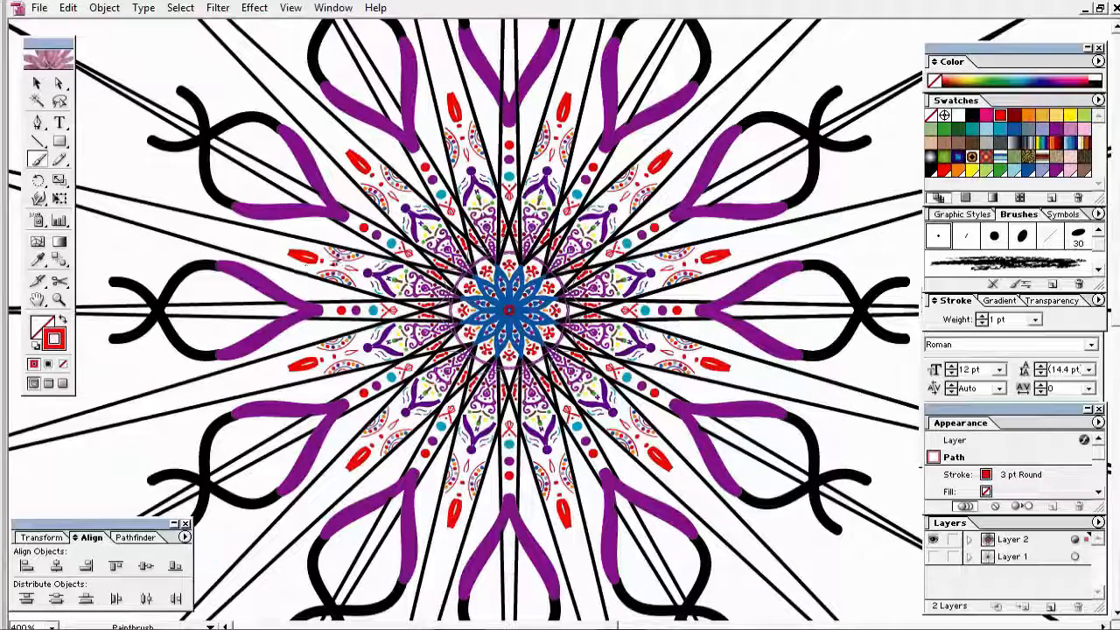
key("ctrl+z")
Step: Paint another red dot below the bud and thin its stroke to 0.25 pt
left_click_drag(266, 241, 383, 294)
left_click(718, 303)
left_click(598, 272)
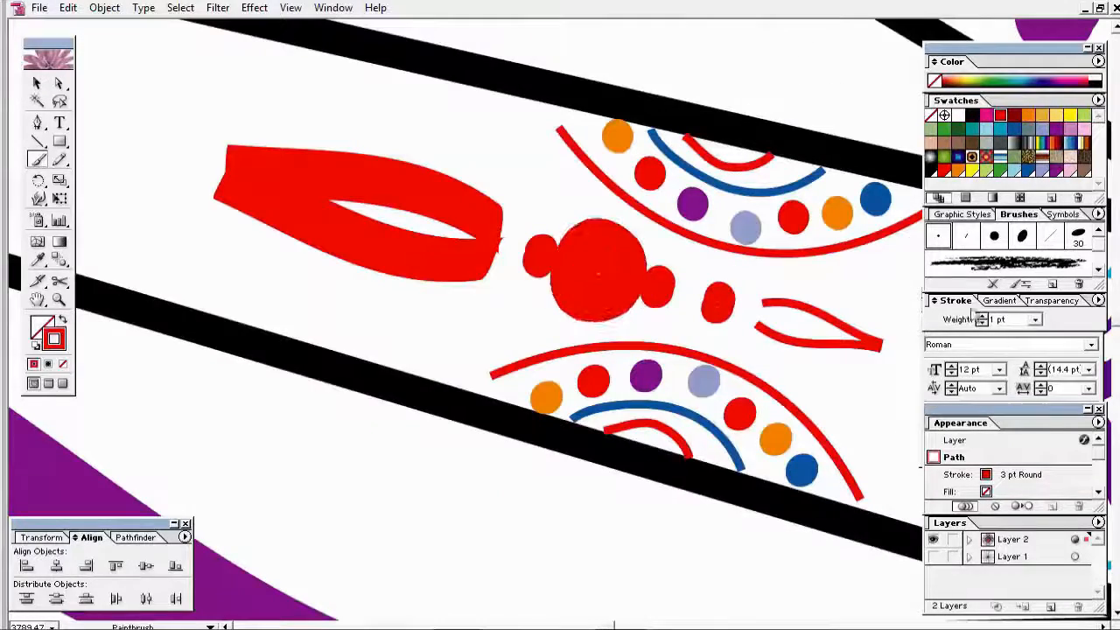
left_click(1034, 320)
left_click(1035, 338)
Step: Bring the red bud into view and sketch a trial heart at its tip, then undo it
left_click_drag(502, 292, 669, 347)
left_click(36, 83)
left_click(114, 131)
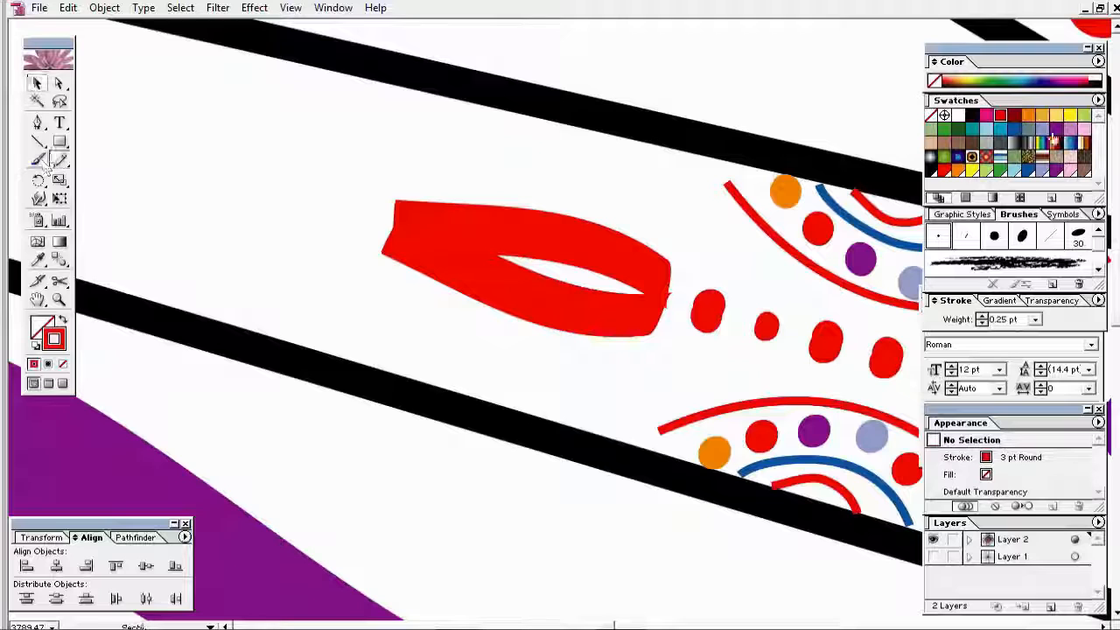
left_click(59, 159)
left_click_drag(418, 229, 389, 245)
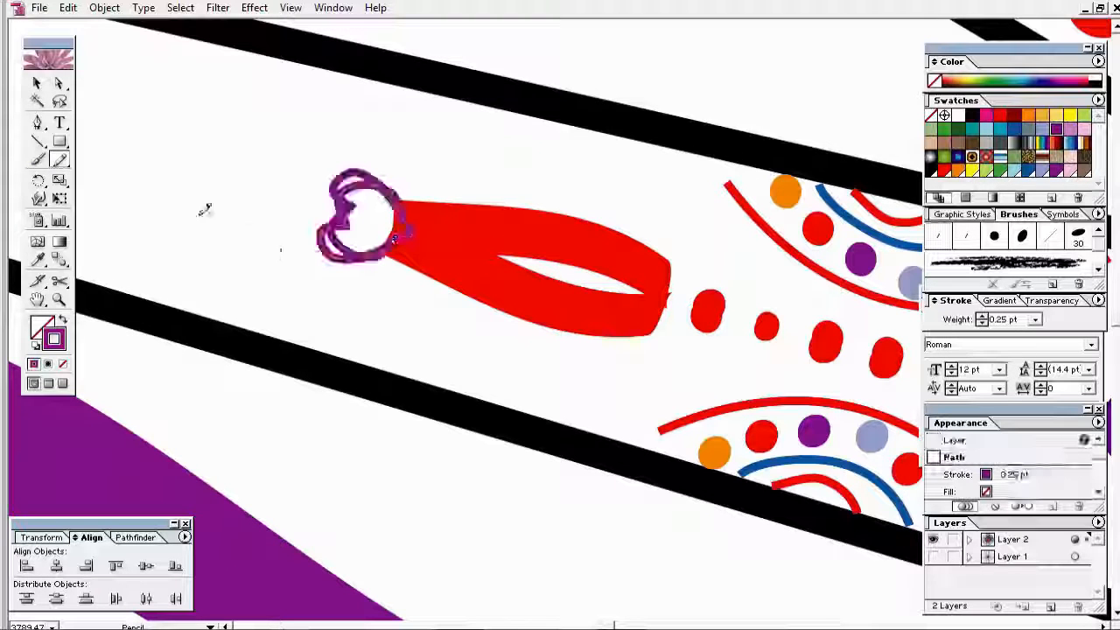
key("ctrl+z")
Step: Draw two heart outlines with the Pencil at the bud's tip, redrawing until they fit
key("b")
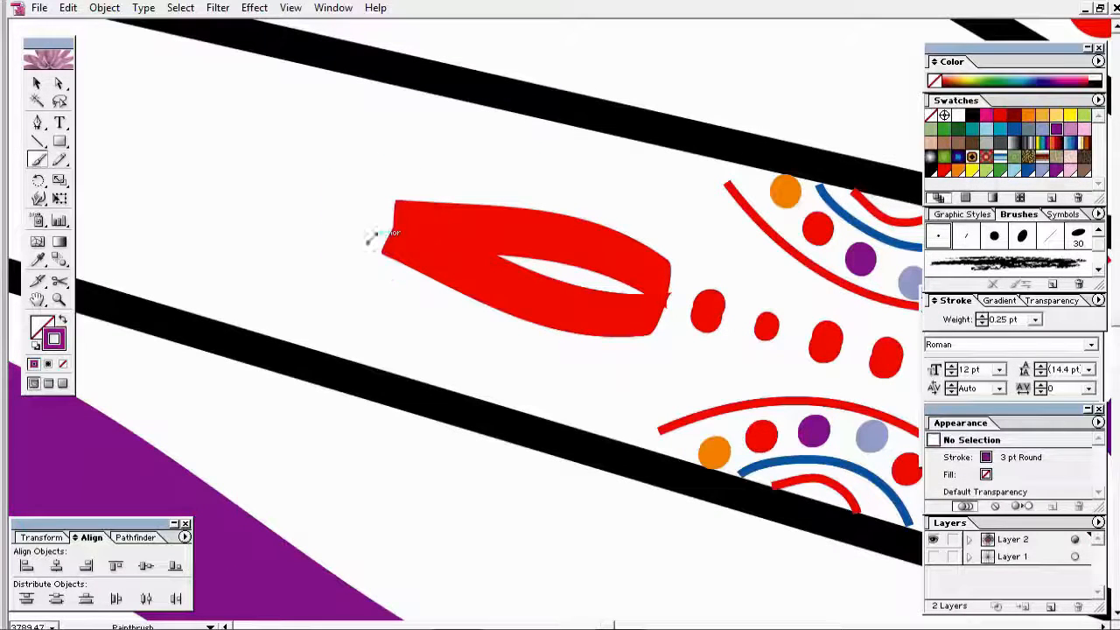
key("n")
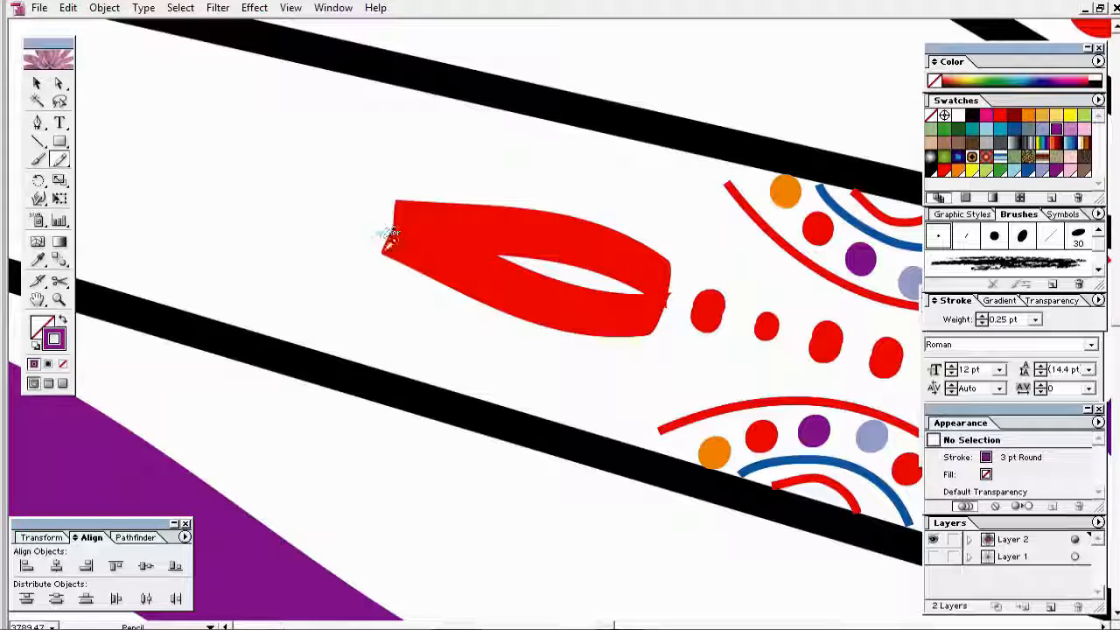
left_click_drag(385, 246, 320, 264)
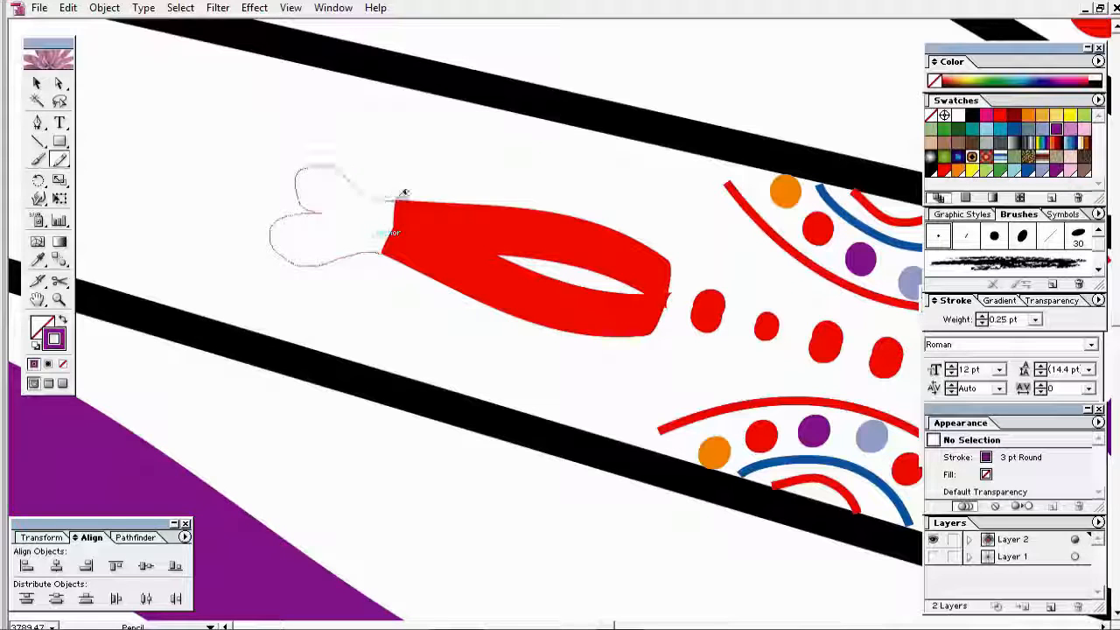
left_click_drag(403, 192, 393, 205)
key("ctrl+z")
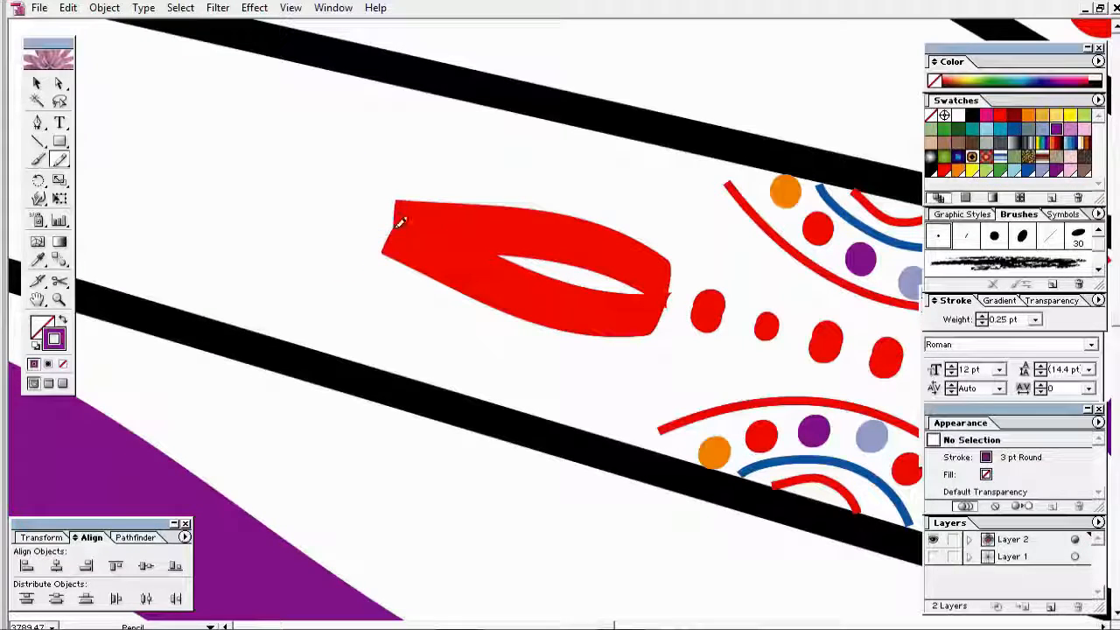
left_click_drag(351, 170, 399, 219)
key("ctrl+z")
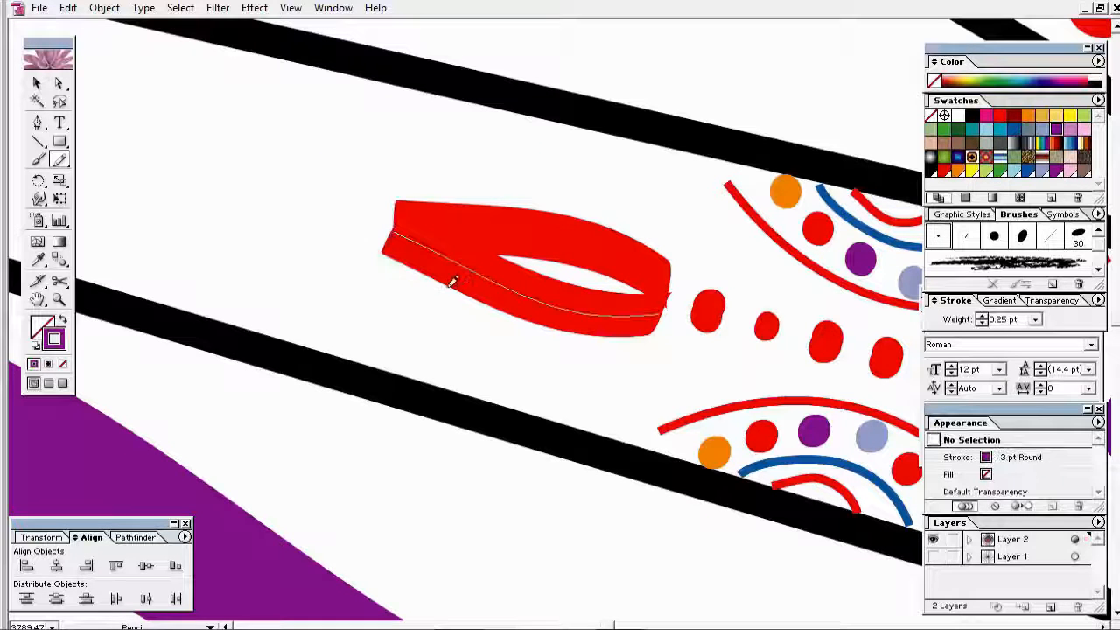
mouse_move(246, 187)
left_mouse_down()
mouse_move(248, 196)
mouse_move(383, 212)
left_mouse_up()
Step: Fill the hearts purple and move them snugly against the bud's tip
left_click(1056, 130)
left_click(301, 179)
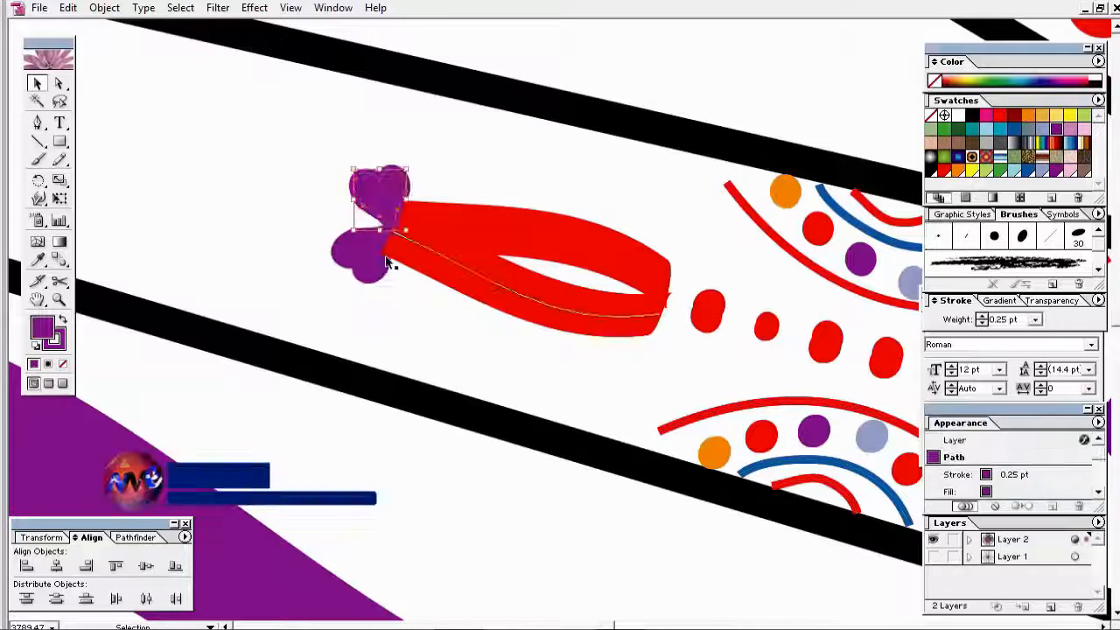
right_click(383, 209)
mouse_move(438, 387)
left_click(574, 436)
left_click(481, 359)
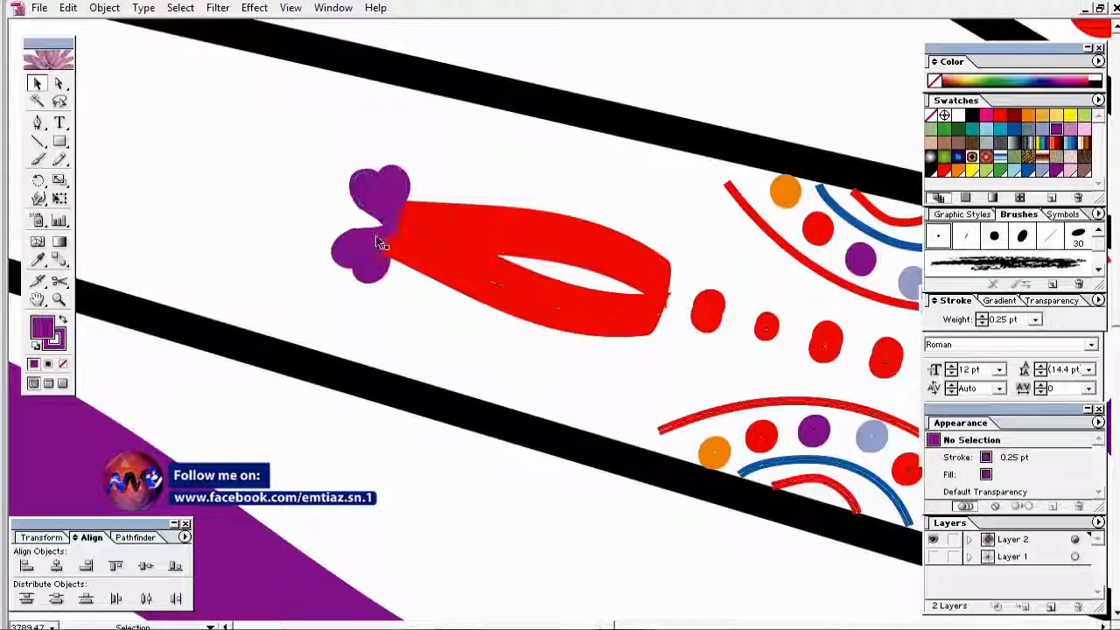
key("ctrl+z")
key("ctrl+z")
key("Right")
key("Right")
key("Right")
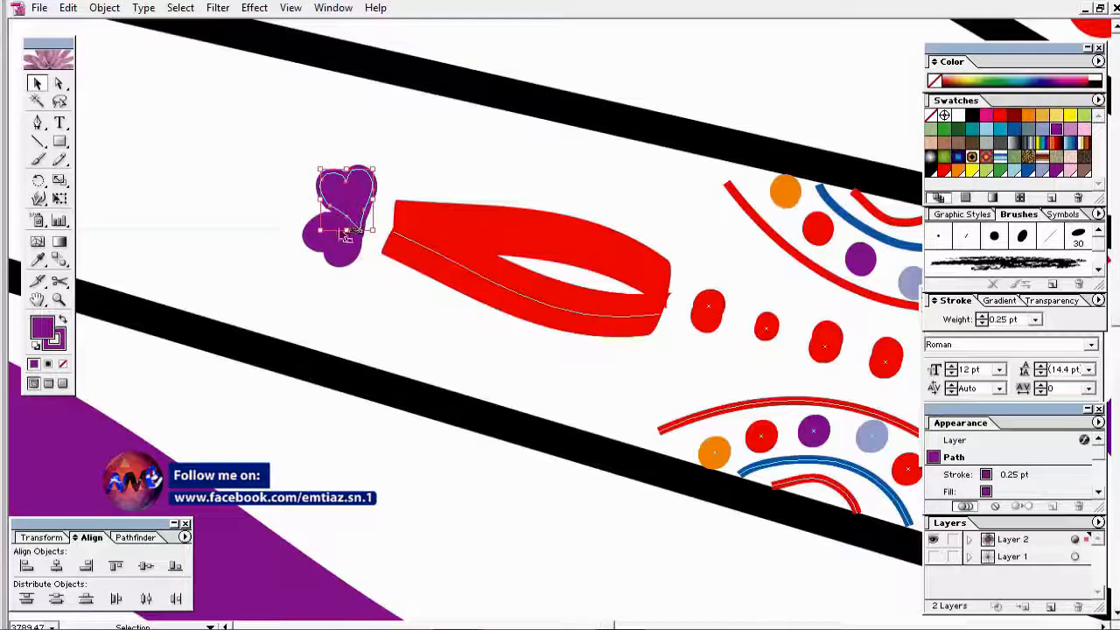
left_click(371, 231)
left_click_drag(363, 228, 387, 218)
Step: Zoom out to check the hearts, zoom back to 3200%, and choose red for the Pencil
key("ctrl+shift+a")
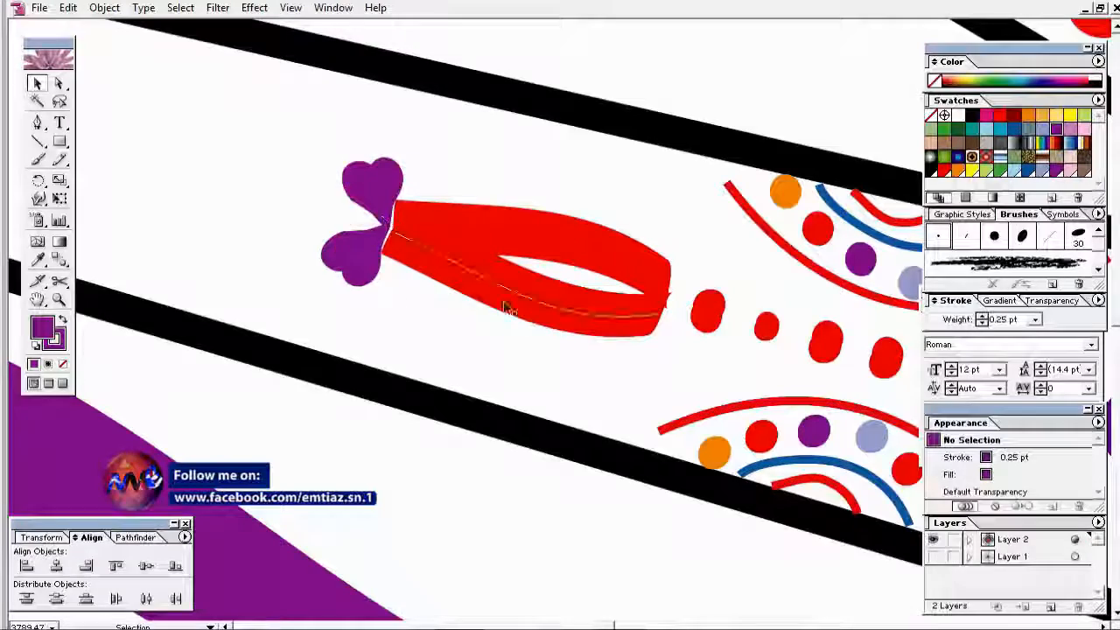
left_click(560, 299, "ctrl+alt")
left_click(595, 298, "ctrl+alt")
left_click(616, 296, "ctrl+alt")
left_click(616, 296, "ctrl+alt")
left_click(454, 327, "ctrl")
left_click(483, 326, "ctrl")
left_click(499, 326, "ctrl")
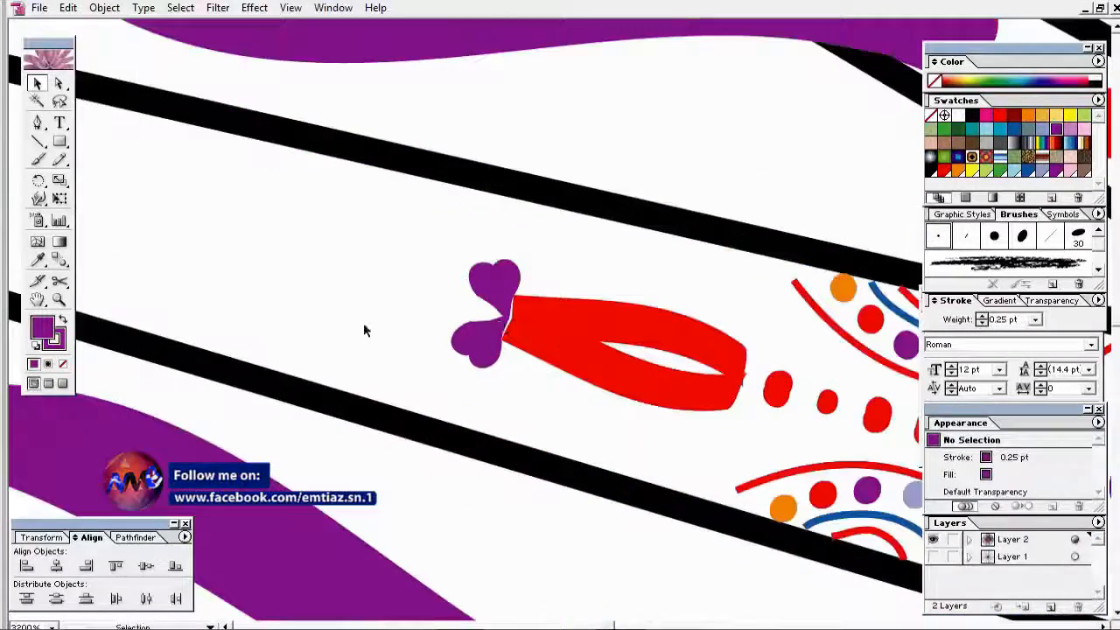
key("n")
left_click(1000, 116)
Step: Draw unfilled red curls and a branched curl on the bud beside the hearts
left_click_drag(566, 381, 588, 366)
left_click(63, 364)
left_click(60, 345)
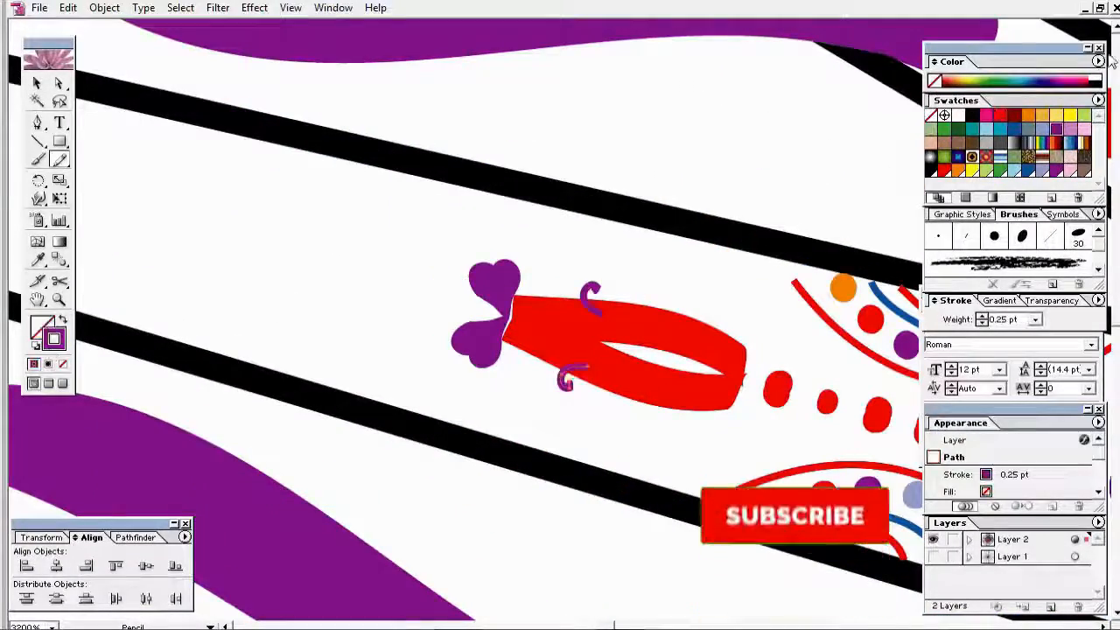
left_click(1000, 116)
left_click_drag(630, 412, 633, 396)
left_click_drag(730, 404, 722, 433)
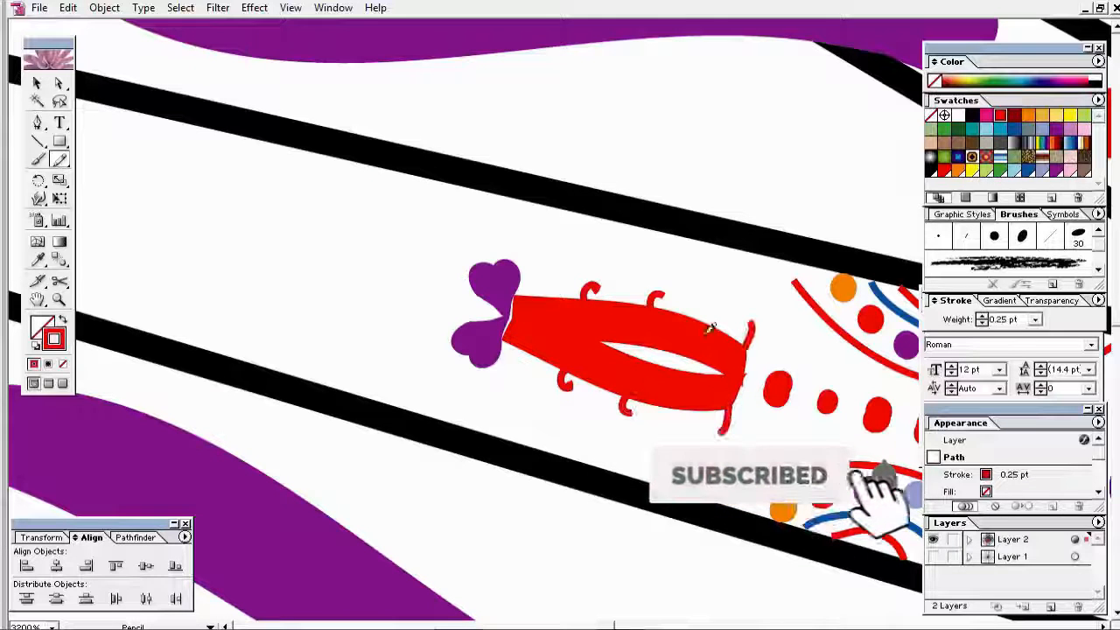
left_click_drag(495, 308, 452, 265)
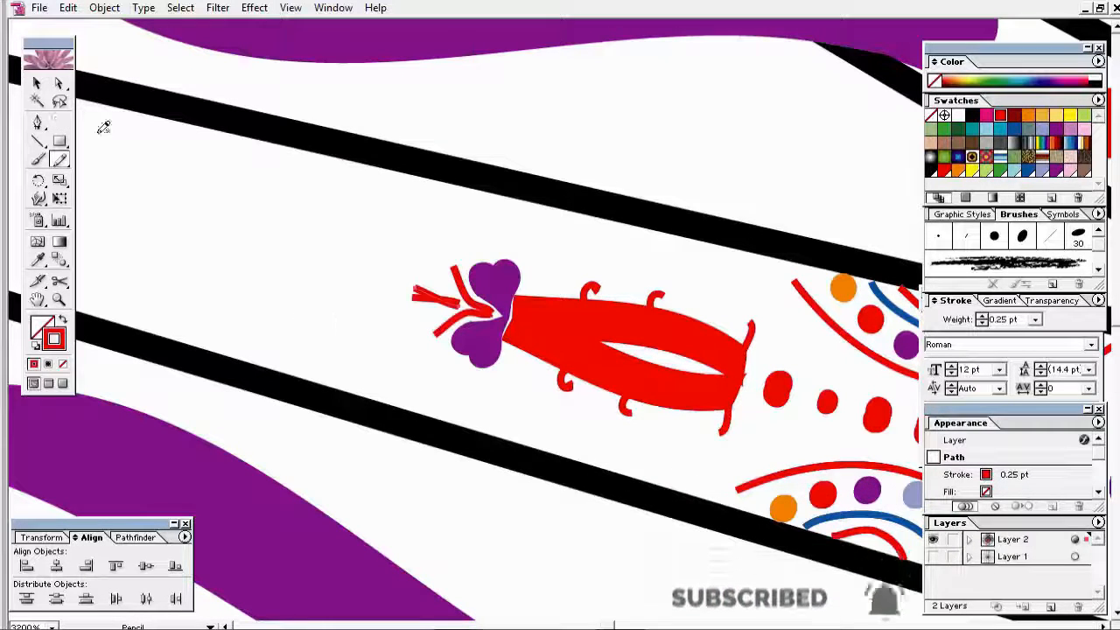
Step: Paint small red dots at and beside the curl ends with the Paintbrush
left_click(37, 160)
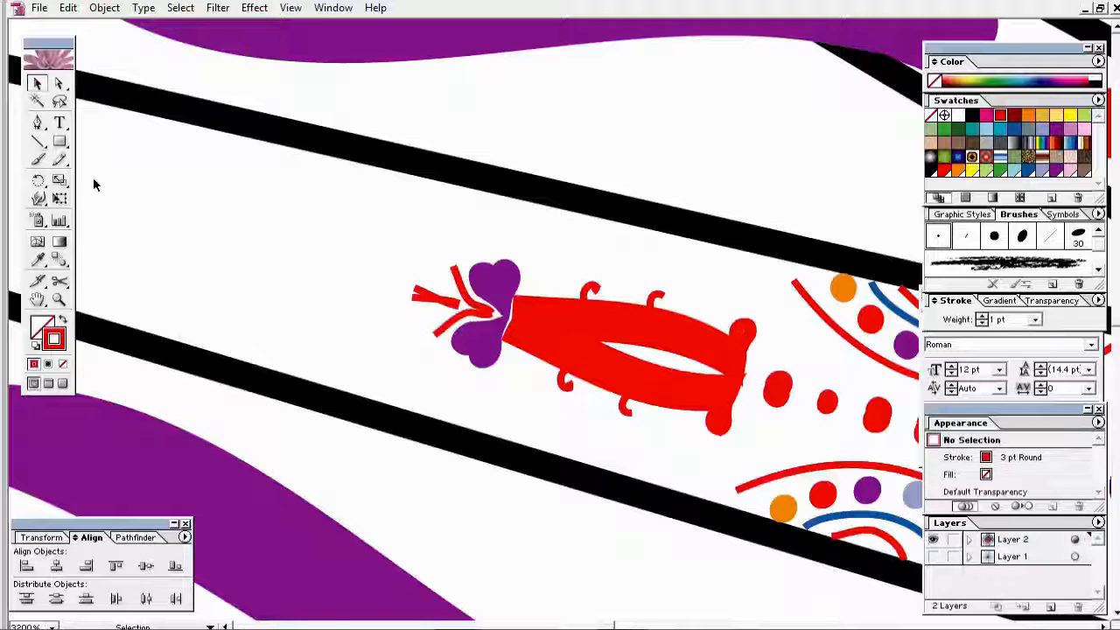
key("ctrl+z")
key("ctrl+z")
left_click(638, 414)
left_click(669, 299)
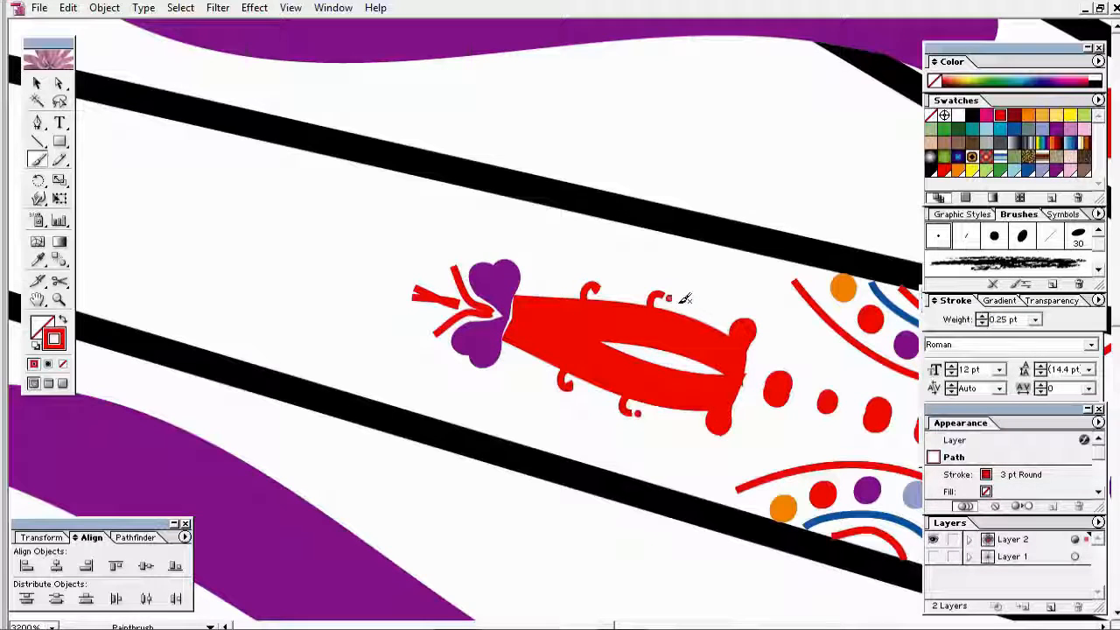
left_click(681, 302)
left_click(651, 415)
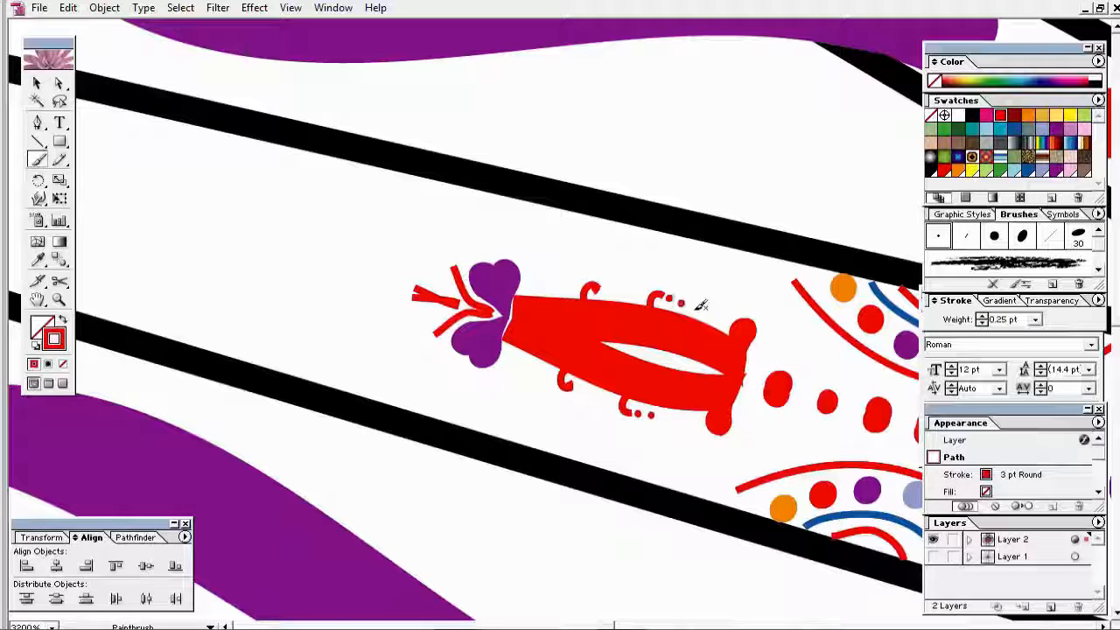
left_click(694, 309)
left_click(665, 415)
Step: Thin the curl paths to a 0.5 pt stroke weight
left_click(1035, 320)
left_click(1006, 335)
left_click(36, 84)
left_click(40, 8)
left_click(55, 116)
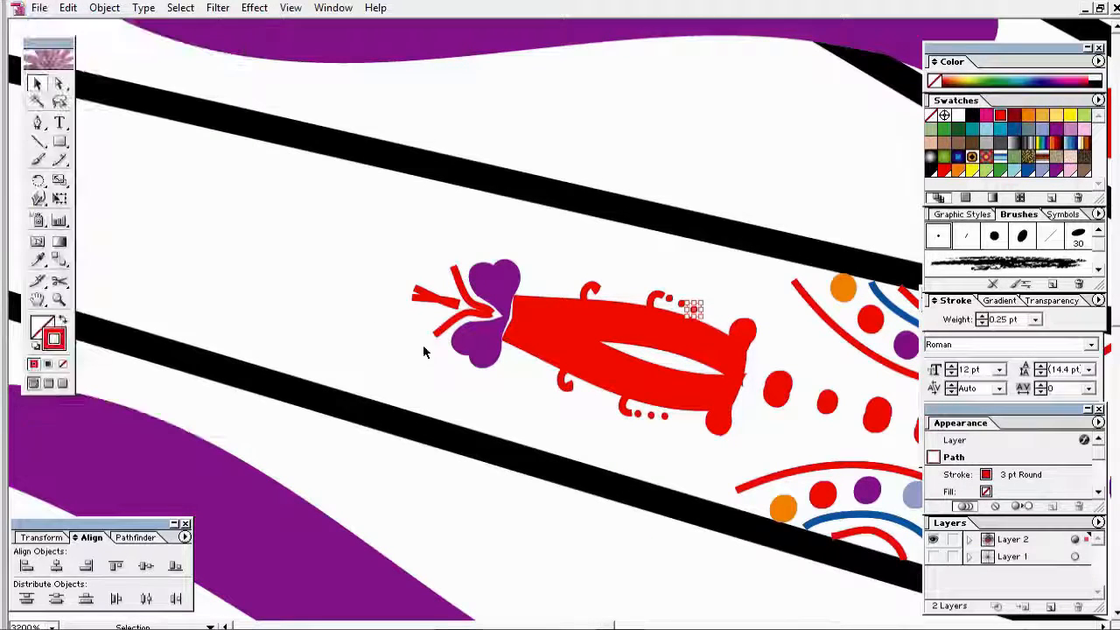
left_click(37, 159)
left_click(1035, 320)
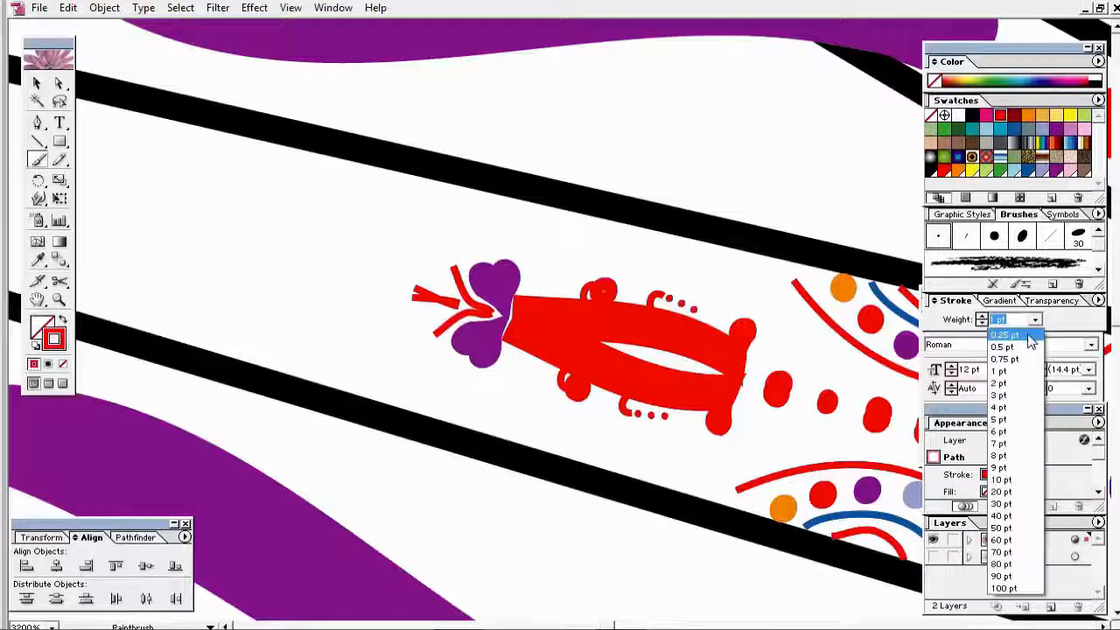
left_click(1015, 344)
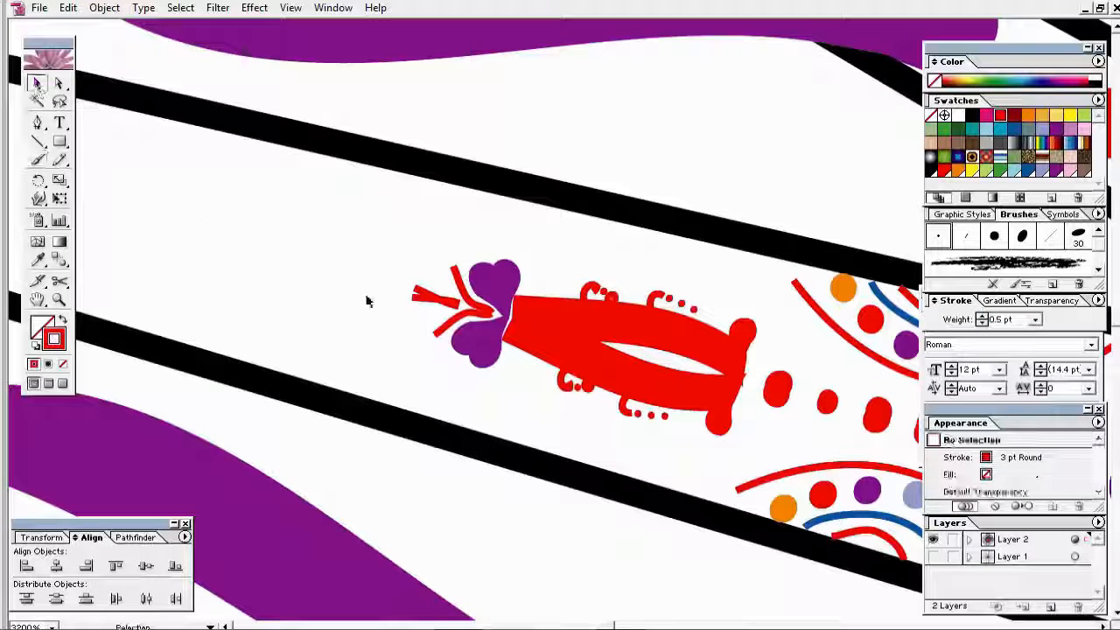
Step: Paint round red blobs at the stem tips and set their stroke to 0.25 pt
left_click(37, 83)
left_click(37, 159)
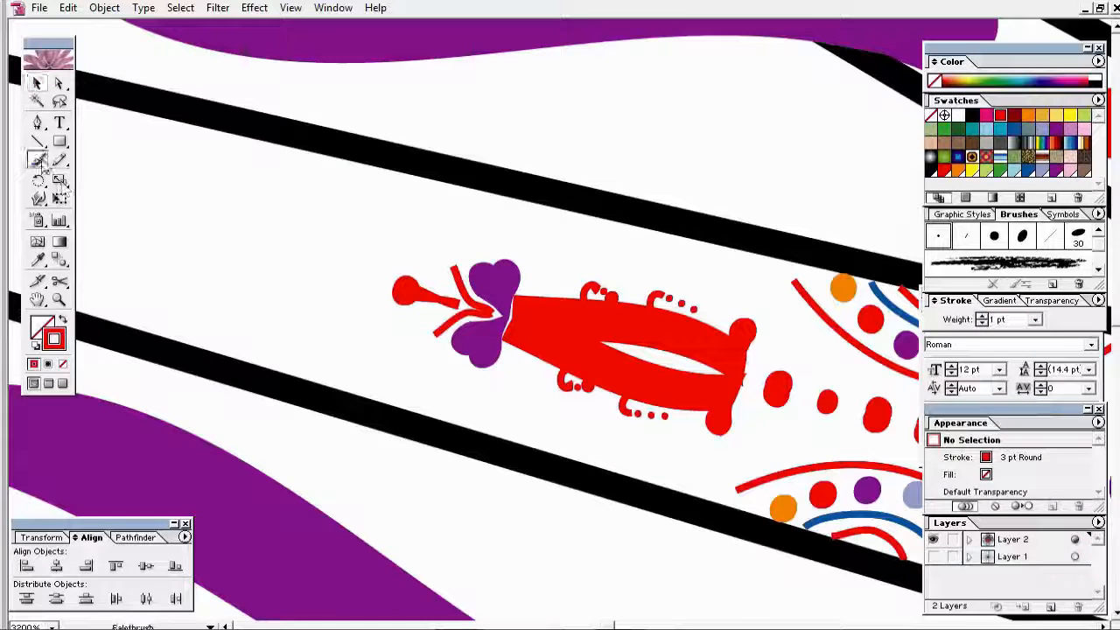
left_click(450, 259)
left_click(429, 340)
left_click(1035, 320)
left_click(1010, 335)
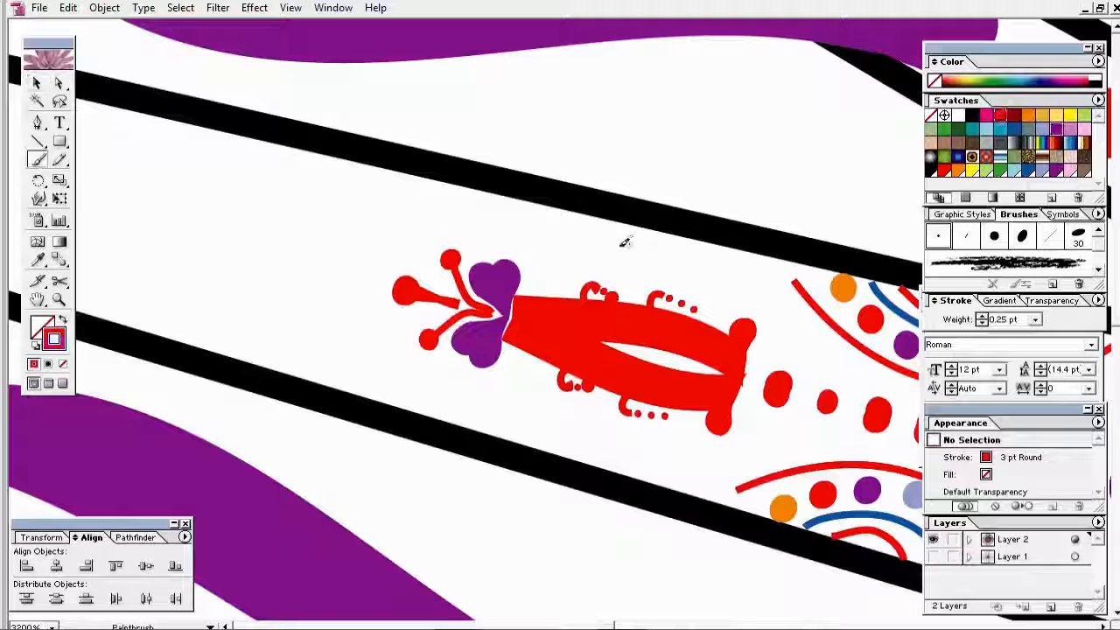
left_click(1035, 321)
left_click(1011, 334)
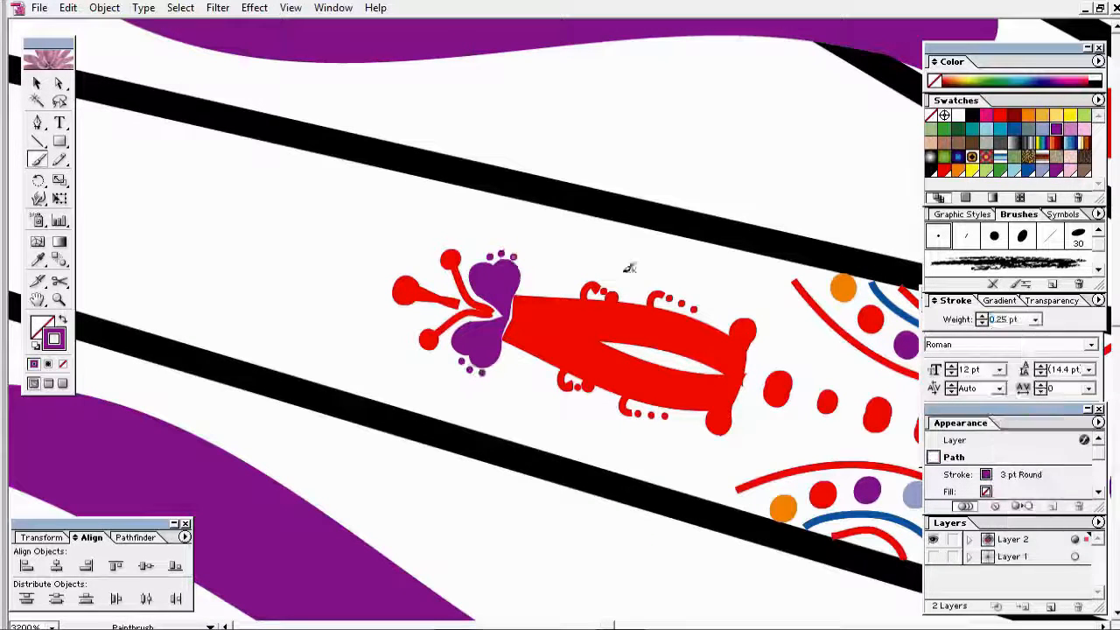
Step: Paint small purple dots around the hearts with a 0.25 pt stroke
left_click(521, 263)
left_click(494, 368)
left_click(1035, 320)
left_click(1010, 334)
left_click(525, 274)
left_click(501, 361)
left_click(1035, 320)
left_click(1010, 334)
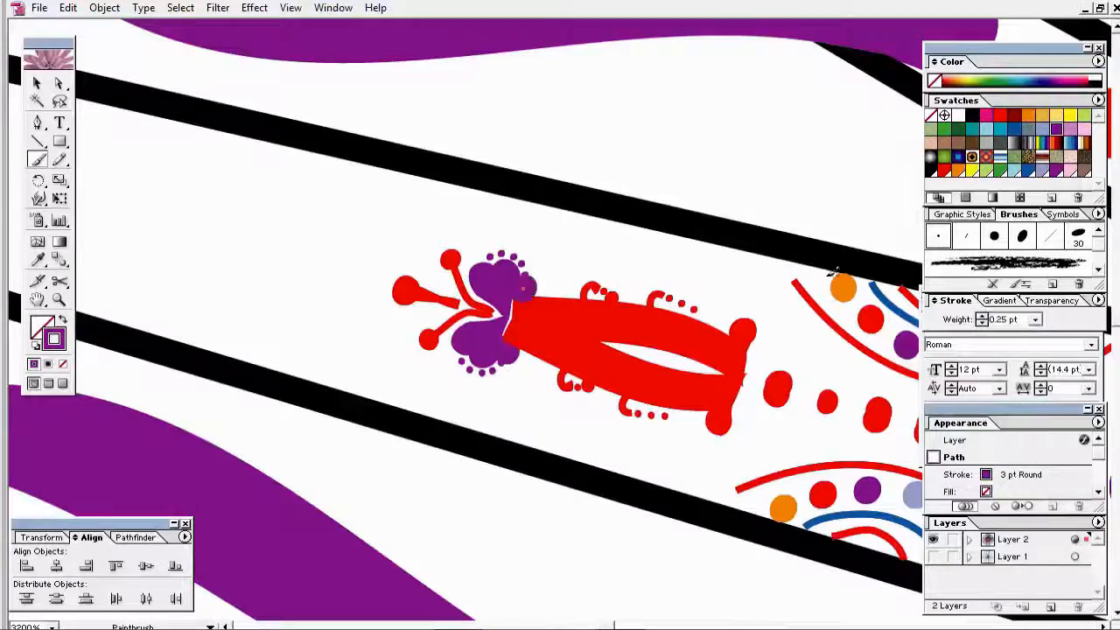
left_click(1035, 321)
left_click(1010, 335)
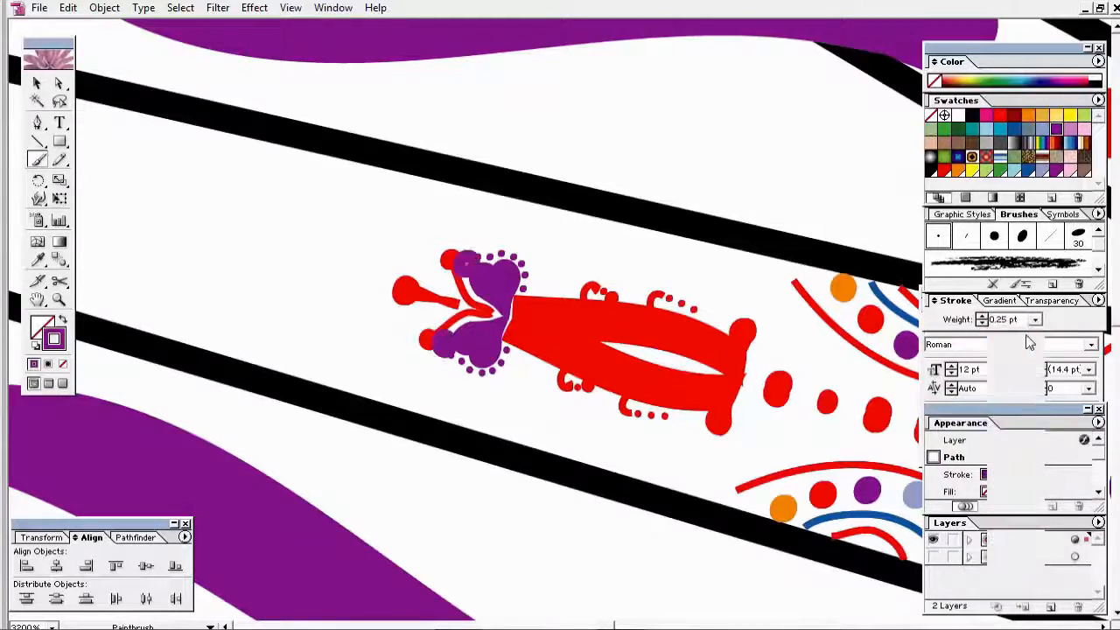
Step: Deselect the finished dots and zoom out toward the whole mandala
key("v")
key("ctrl+shift+a")
left_click(651, 318, "ctrl+alt")
left_click(669, 336, "ctrl+alt")
Step: Zoom out to the whole mandala, then marquee-zoom onto its left spokes
left_click(679, 354, "ctrl+alt")
left_click(687, 350, "ctrl+alt")
left_click(690, 350, "ctrl+alt")
left_click(673, 407, "ctrl+alt")
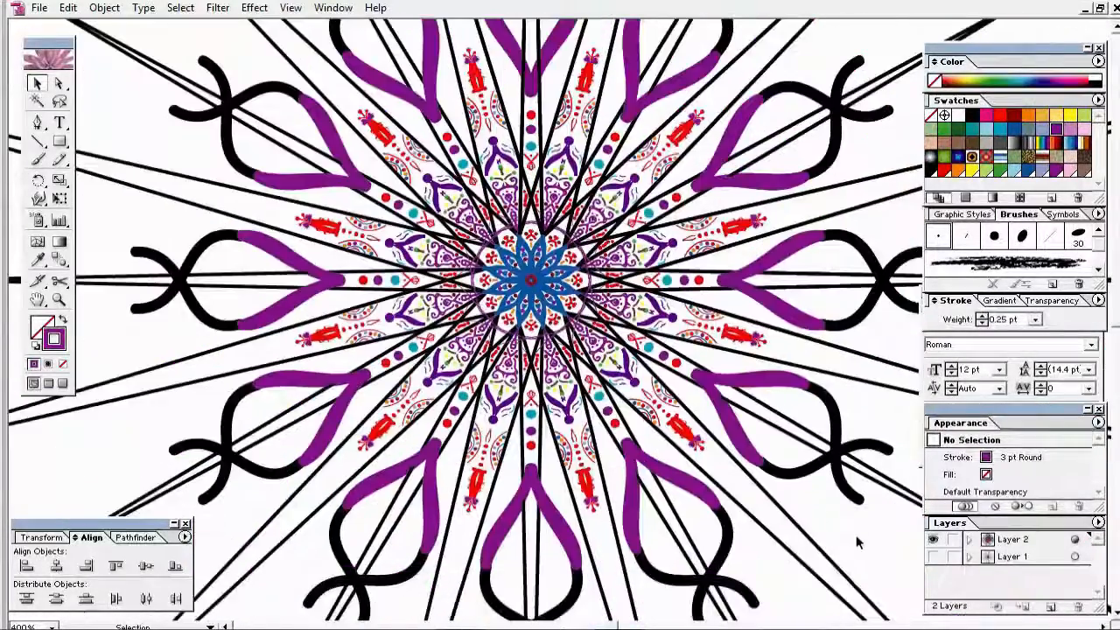
left_click(856, 542, "ctrl+alt")
left_click(246, 120, "ctrl")
left_click_drag(275, 142, 656, 442)
Step: Paint a purple 6 pt Flat brush stroke just past the bud tip, weighted 0.25 pt
left_click(37, 161)
left_click(966, 236)
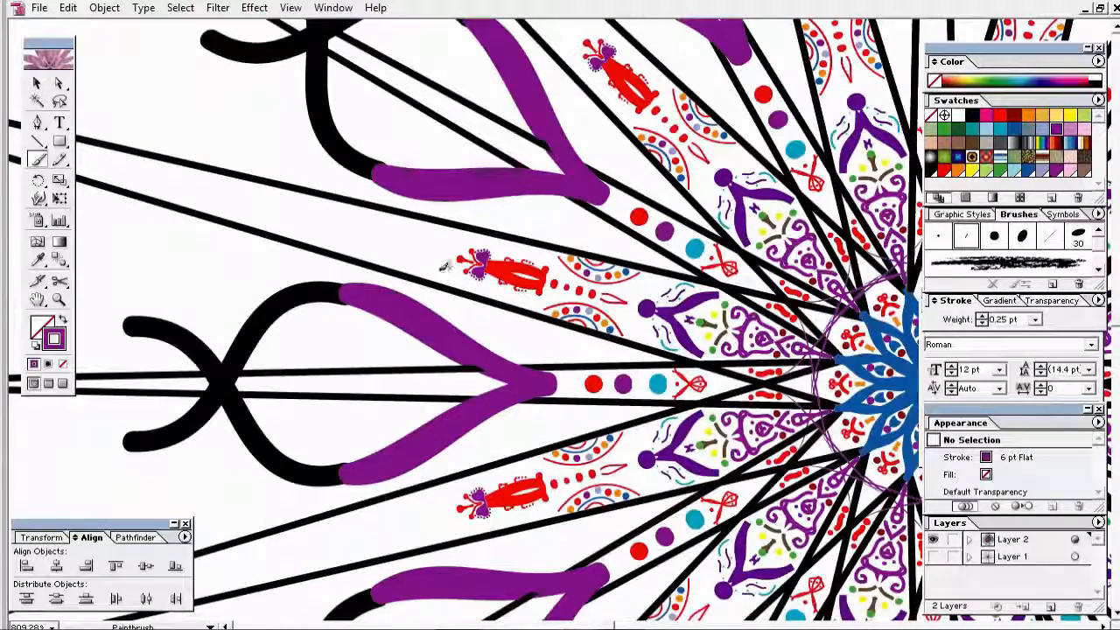
left_click_drag(440, 294, 467, 243)
key("ctrl+z")
left_click_drag(400, 288, 431, 234)
left_click(1035, 320)
left_click(1050, 333)
left_click(37, 83)
left_click(218, 216)
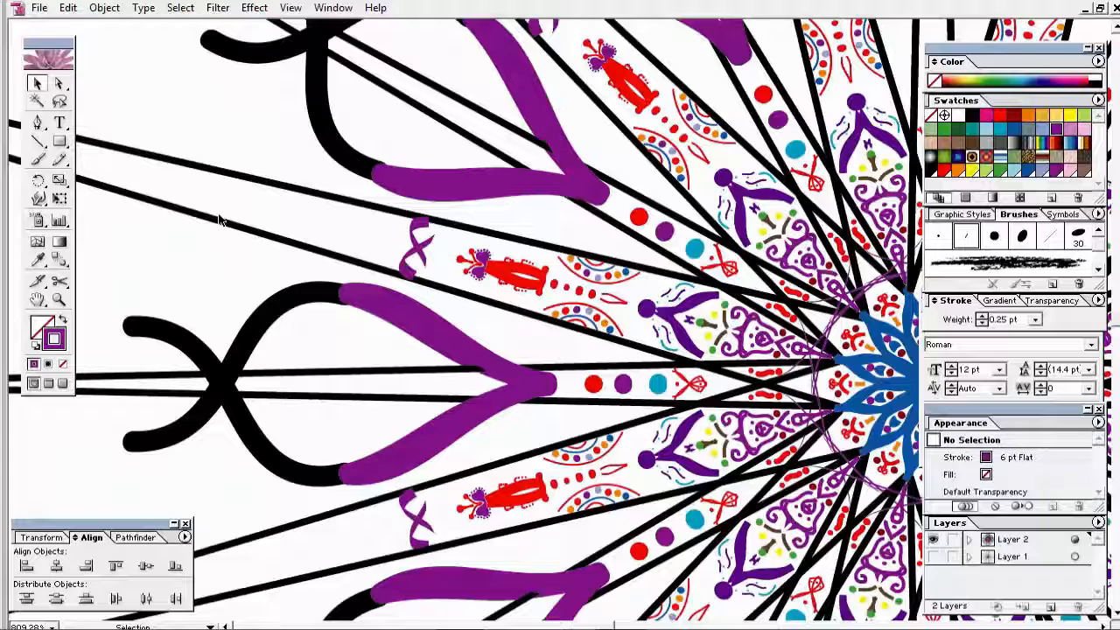
left_click(38, 161)
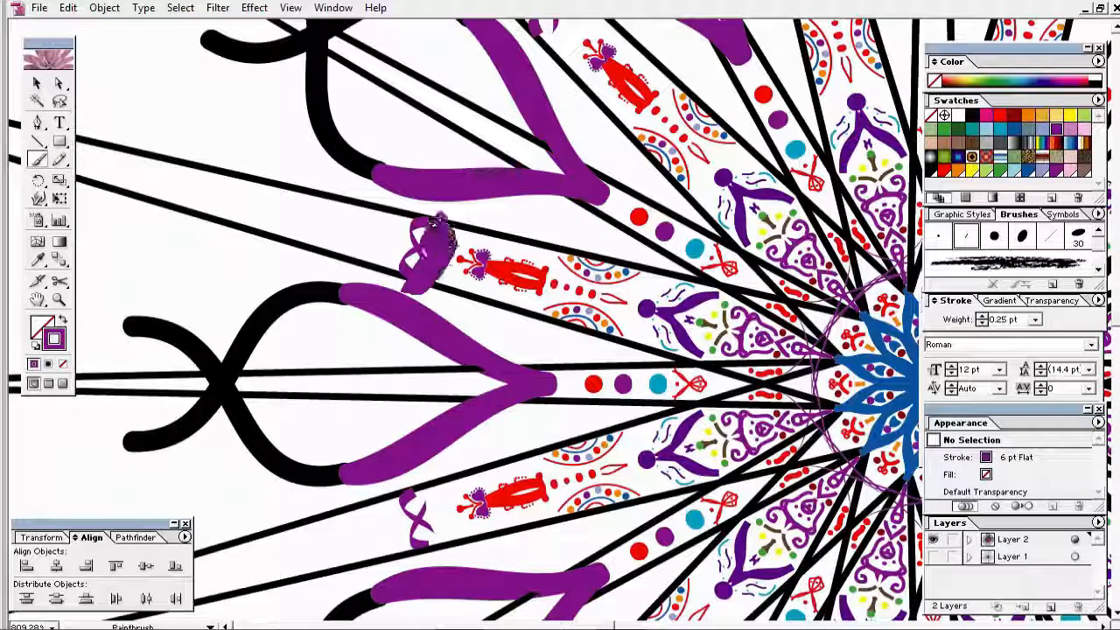
Step: Paint a purple ornament beyond the red bud tip at 0.25 pt
left_click(1035, 320)
left_click_drag(440, 226, 431, 259)
left_click(1050, 333)
left_click(36, 83)
left_click(184, 180)
Step: Add pink details inside the ornament at 0.25 pt, then reset to the round brush at 1 pt
left_click(985, 117)
left_click(994, 237)
left_click(1035, 319)
left_click(1032, 333)
left_click(939, 241)
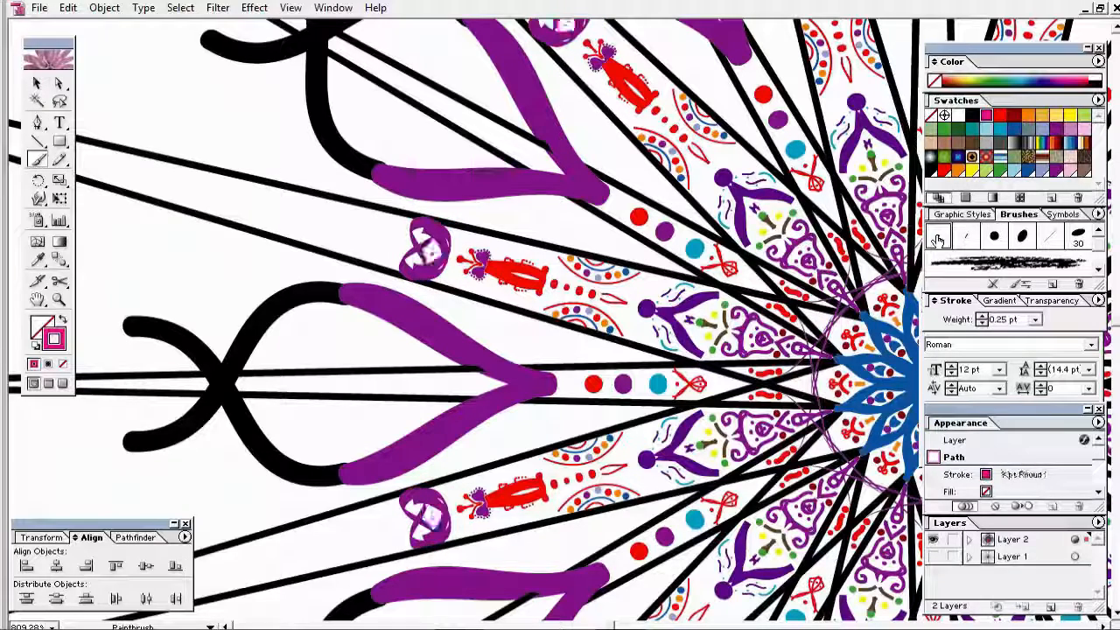
left_click(1035, 319)
left_click(1032, 371)
left_click(37, 83)
left_click(162, 149)
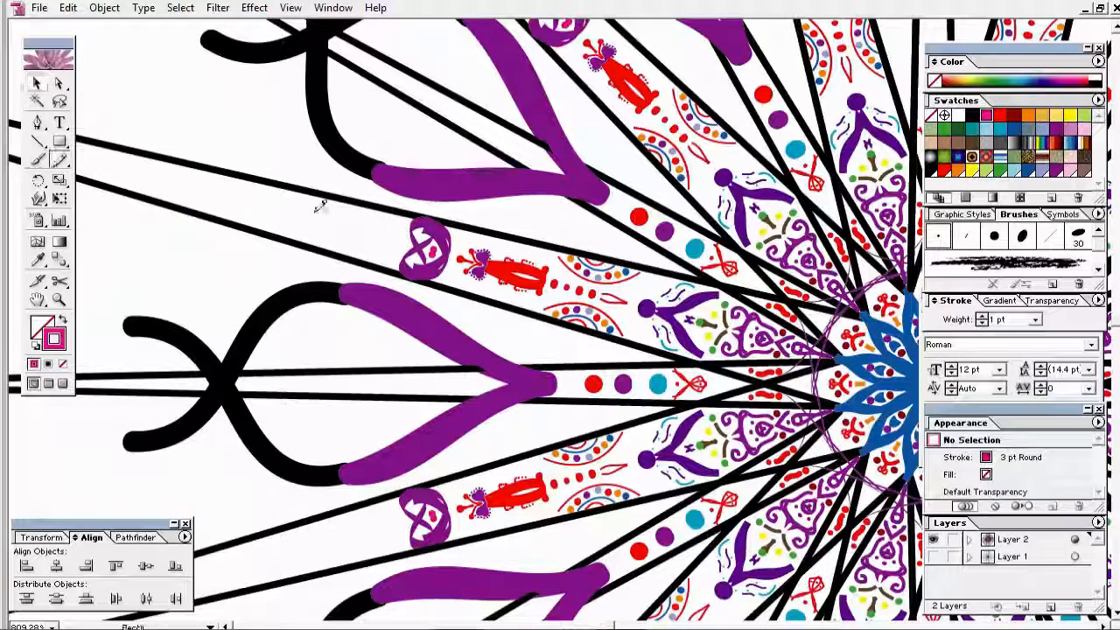
Step: Discard a trial pink line, set the stroke back to purple, and zoom out to the whole mandala
left_click_drag(388, 242, 421, 245)
key("ctrl+z")
left_click(1056, 130)
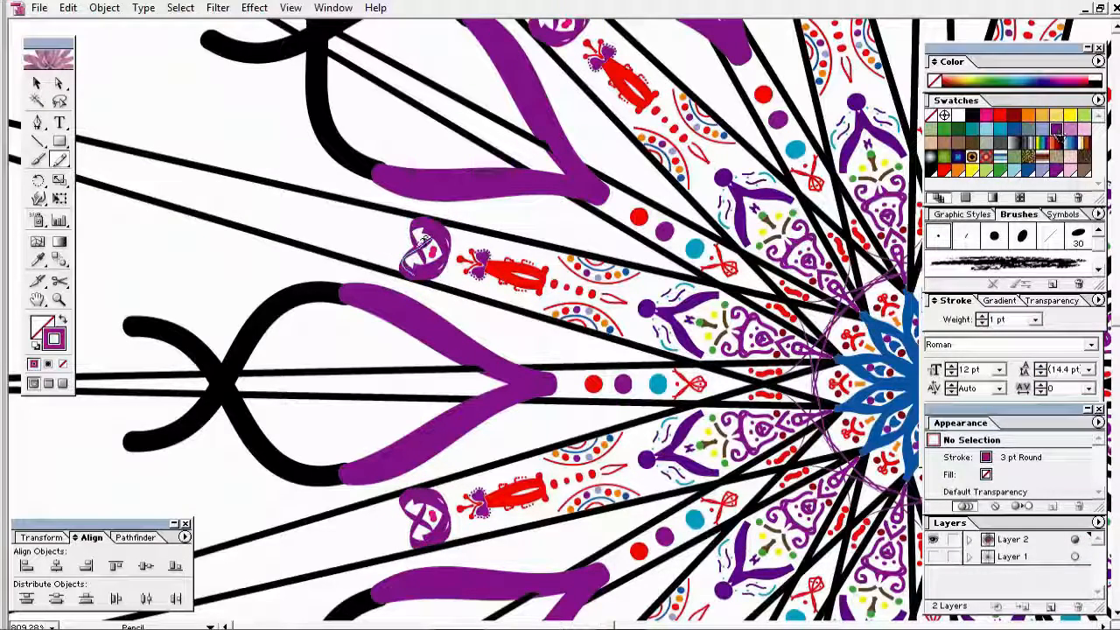
left_click(37, 83)
left_click(264, 114)
left_click(515, 355, "ctrl+alt")
left_click(514, 355, "ctrl+alt")
left_click(514, 355, "ctrl+alt")
left_click(514, 356, "ctrl+alt")
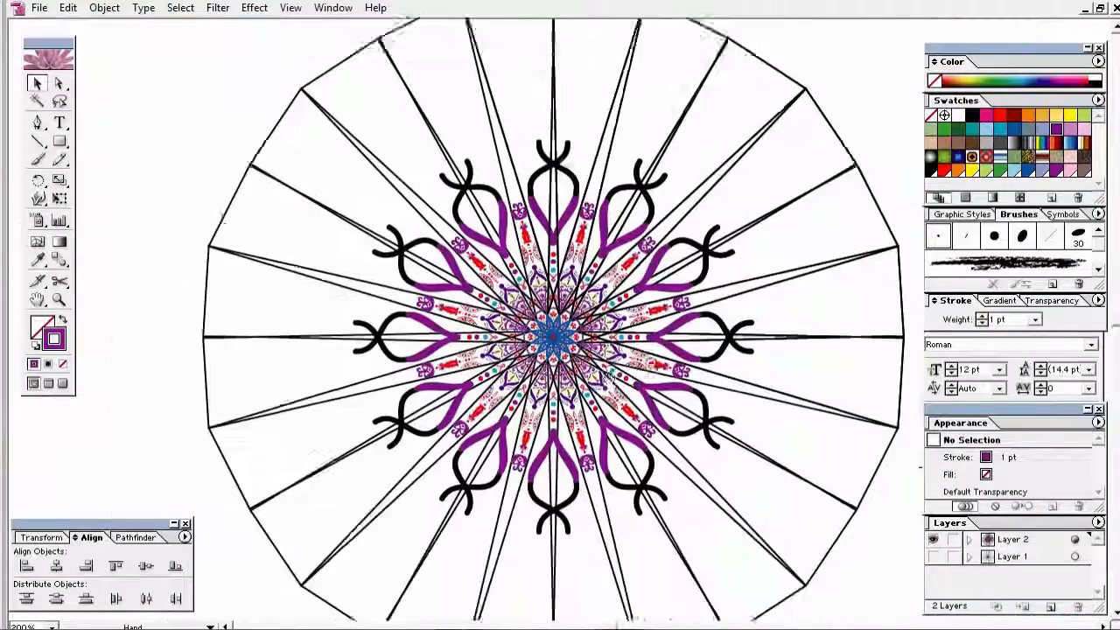
Step: Hide the radial guide lines in Layer 2 to inspect the centre, then show them again
left_click_drag(608, 376, 586, 341)
left_click_drag(339, 109, 731, 492)
left_click_drag(632, 382, 625, 357)
left_click(969, 540)
mouse_move(1098, 553)
left_mouse_down()
mouse_move(1100, 585)
mouse_move(1101, 561)
left_mouse_up()
left_click(934, 574)
left_click_drag(325, 213, 594, 431)
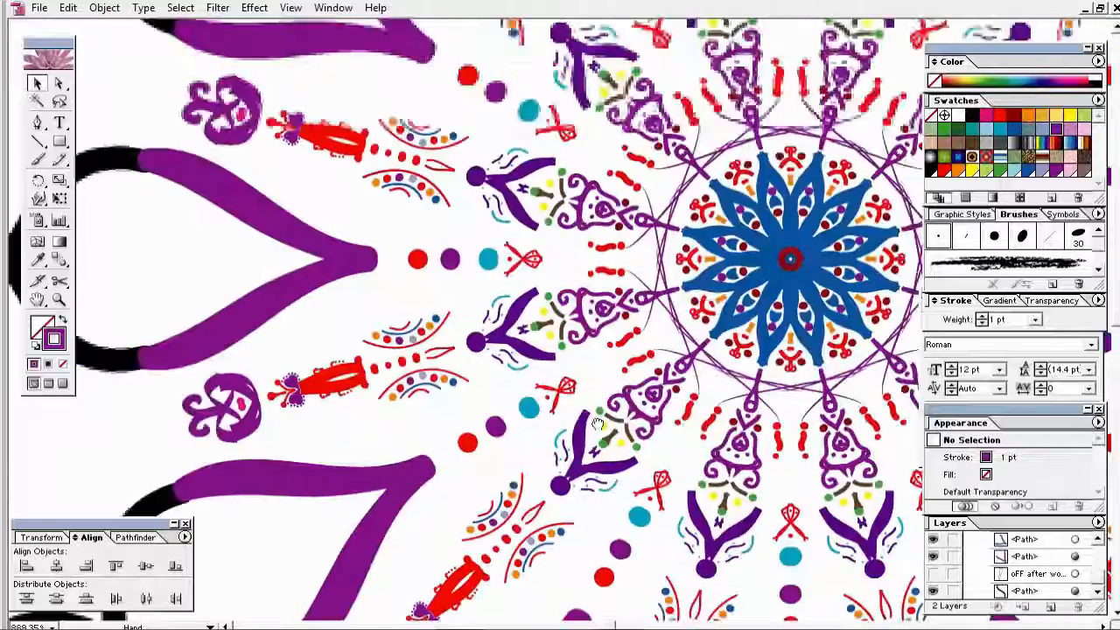
left_click(739, 311, "ctrl+alt")
left_click(650, 263, "ctrl+alt")
left_click(650, 263, "ctrl+alt")
left_click_drag(497, 304, 548, 274)
left_click(933, 574)
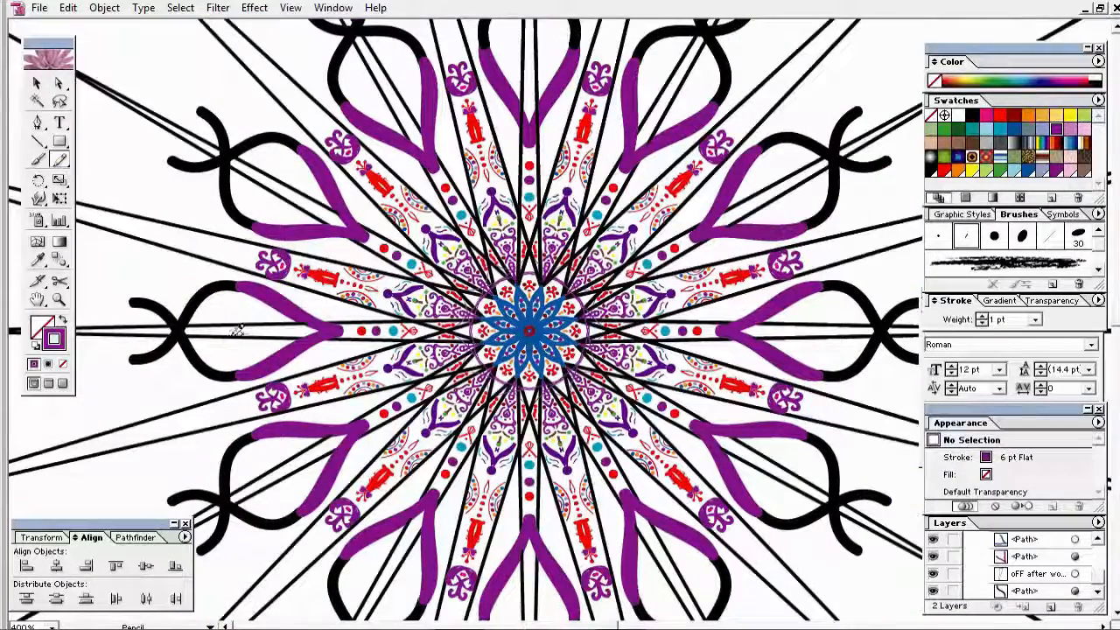
Step: Draw purple wavy lines and arcs in the left petal, then a short red stroke
left_click_drag(232, 335, 262, 335)
left_click_drag(216, 305, 270, 312)
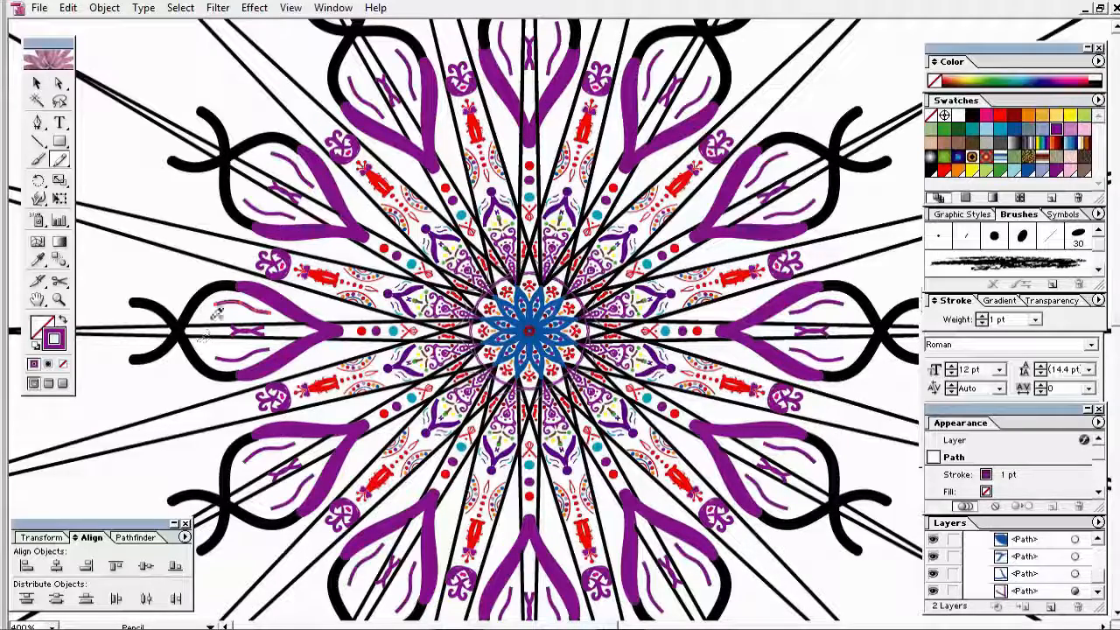
left_click_drag(166, 306, 197, 268)
left_click_drag(151, 345, 114, 370)
left_click(37, 83)
left_click(115, 204)
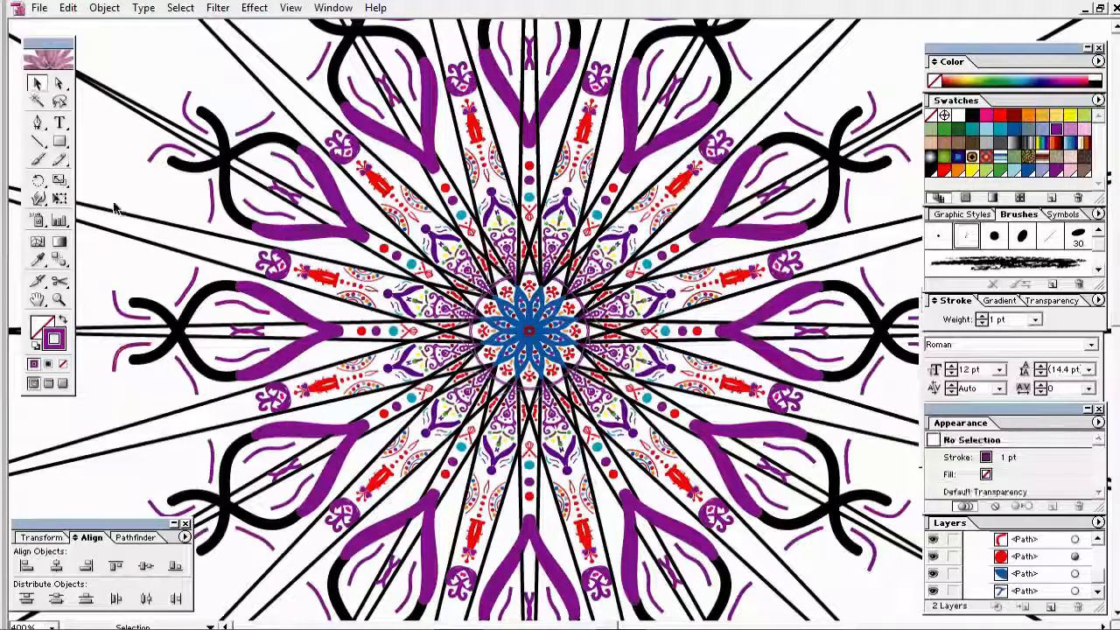
left_click(1000, 115)
left_click_drag(223, 329, 247, 325)
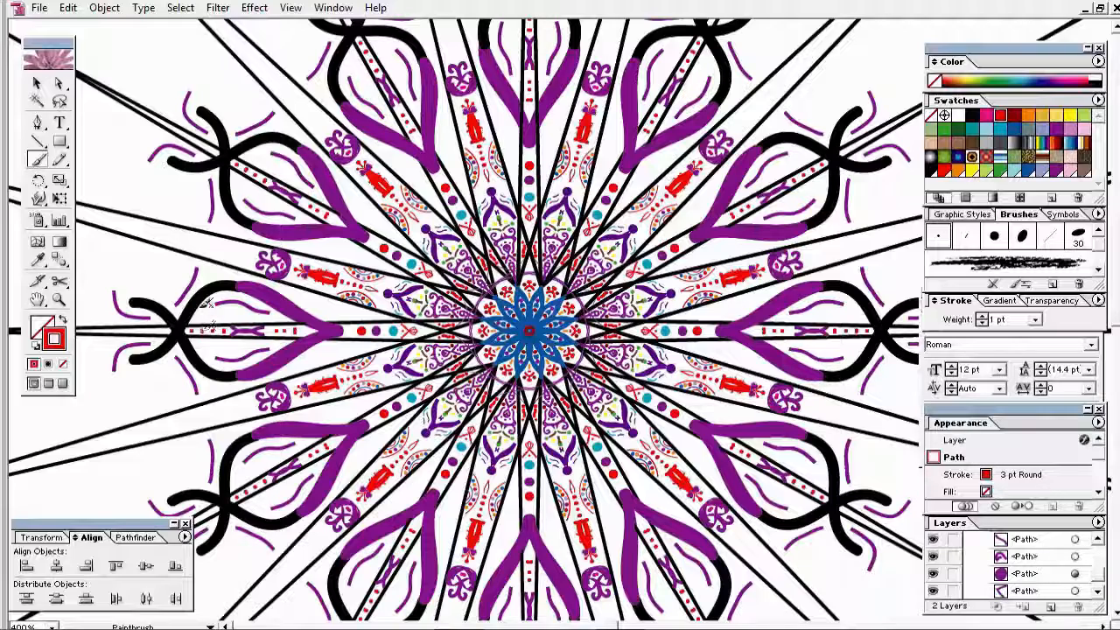
Step: Thin the red curves to 0.25 pt and deselect them
left_click(1034, 319)
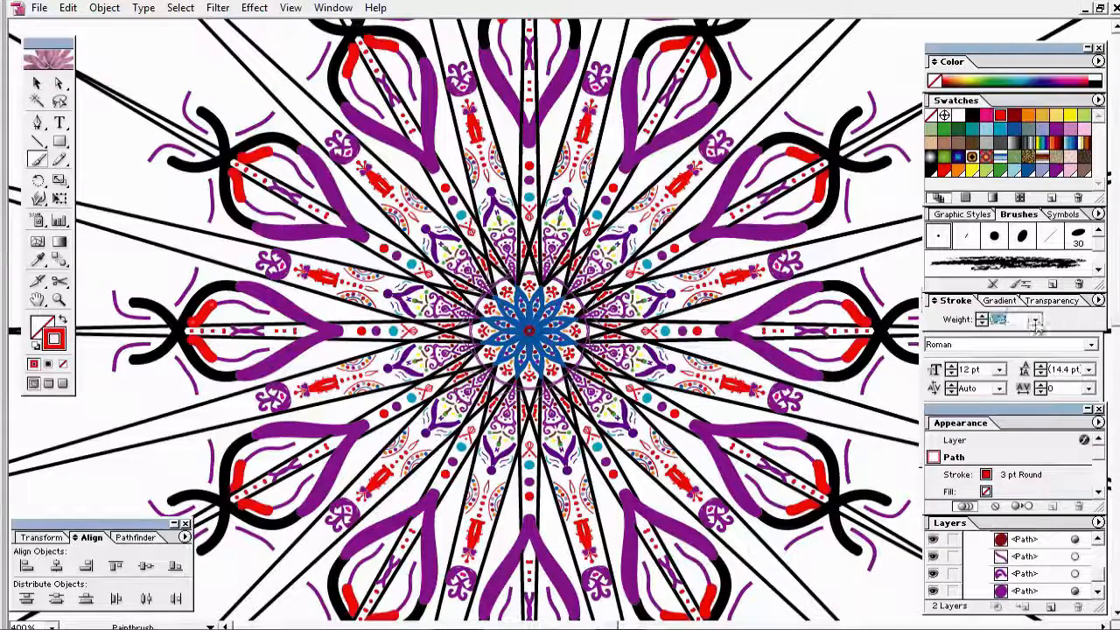
left_click(1028, 346)
left_click(38, 84)
left_click(103, 140)
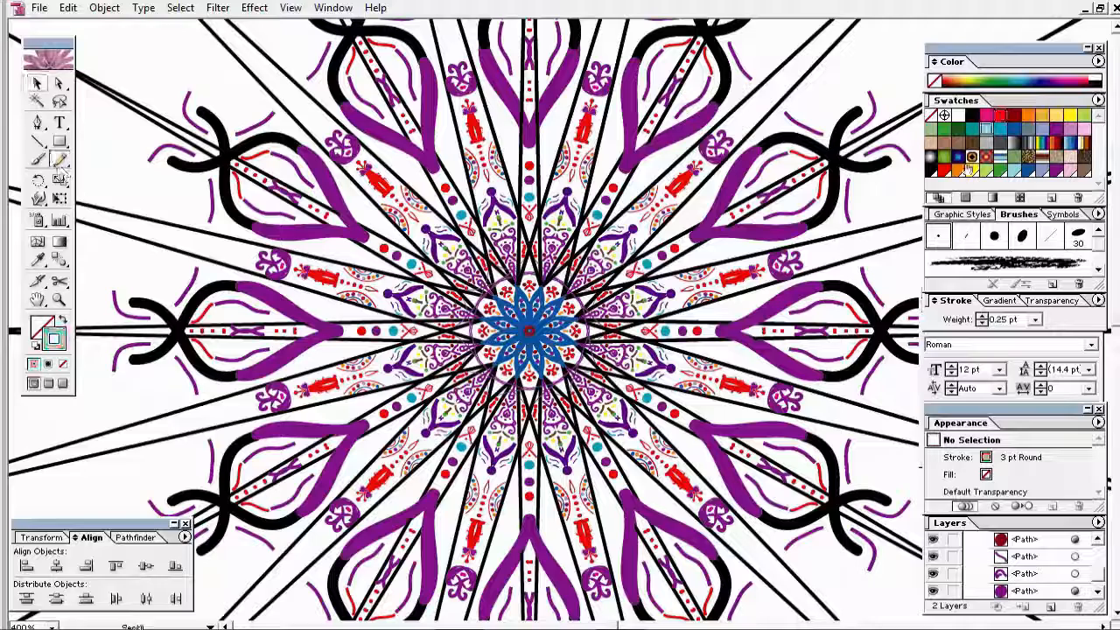
Step: Draw a thin freehand line in the left petal and recolour the strokes darker blue and dark red
left_click(59, 160)
left_click_drag(224, 318, 253, 316)
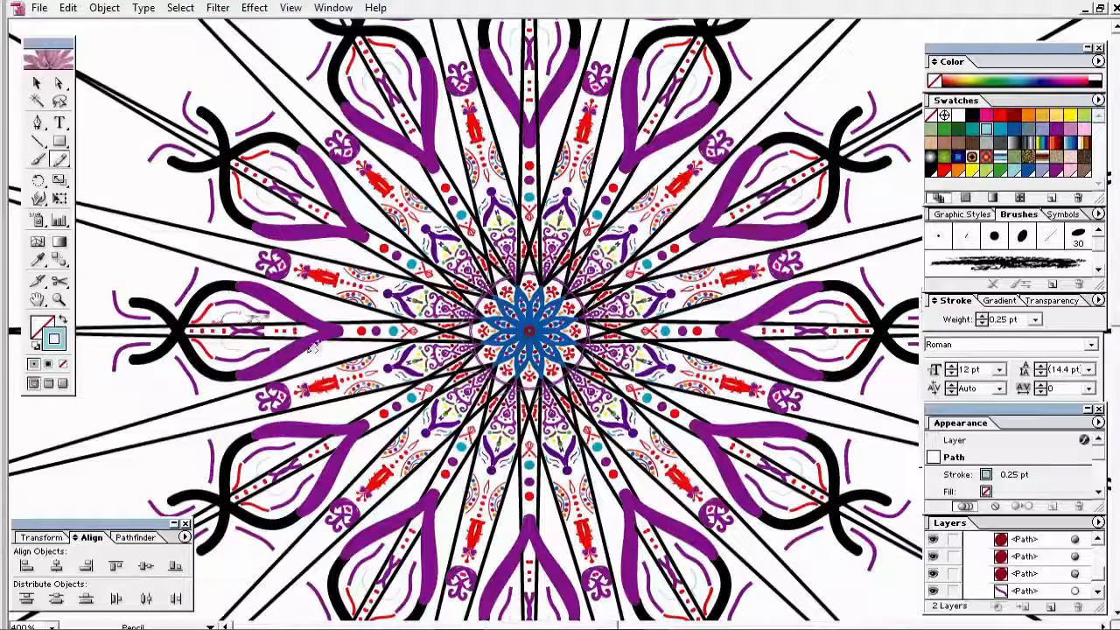
left_click(1014, 131)
left_click(223, 324)
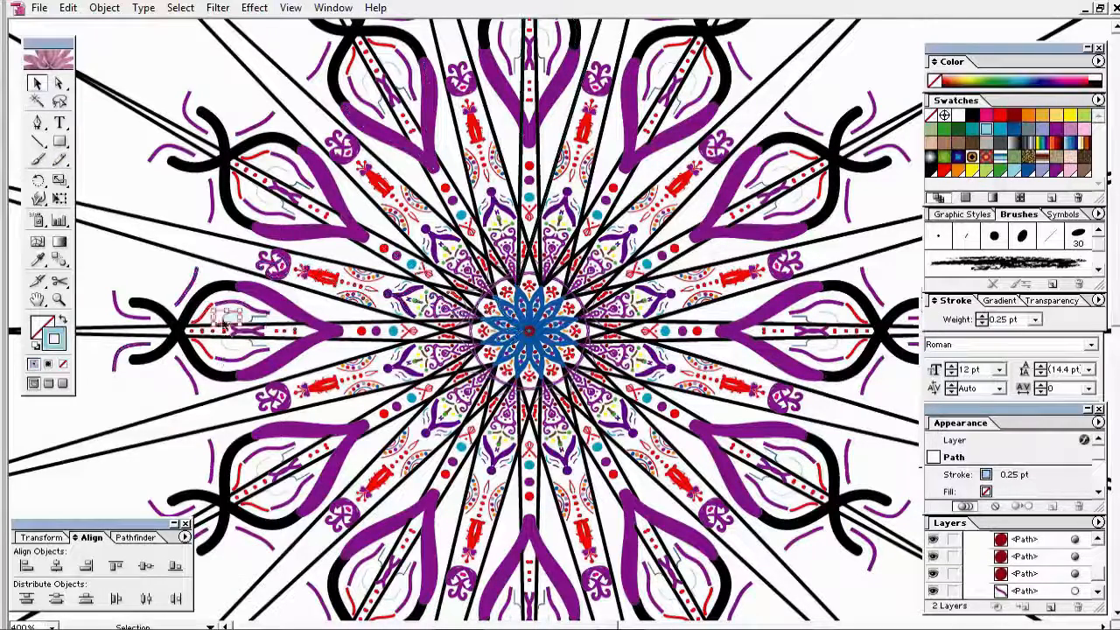
left_click(1014, 116)
key("ctrl+shift+a")
Step: Paint small dark-red marks in the left petal and set their stroke weight to 2 pt
left_click_drag(248, 345, 240, 351)
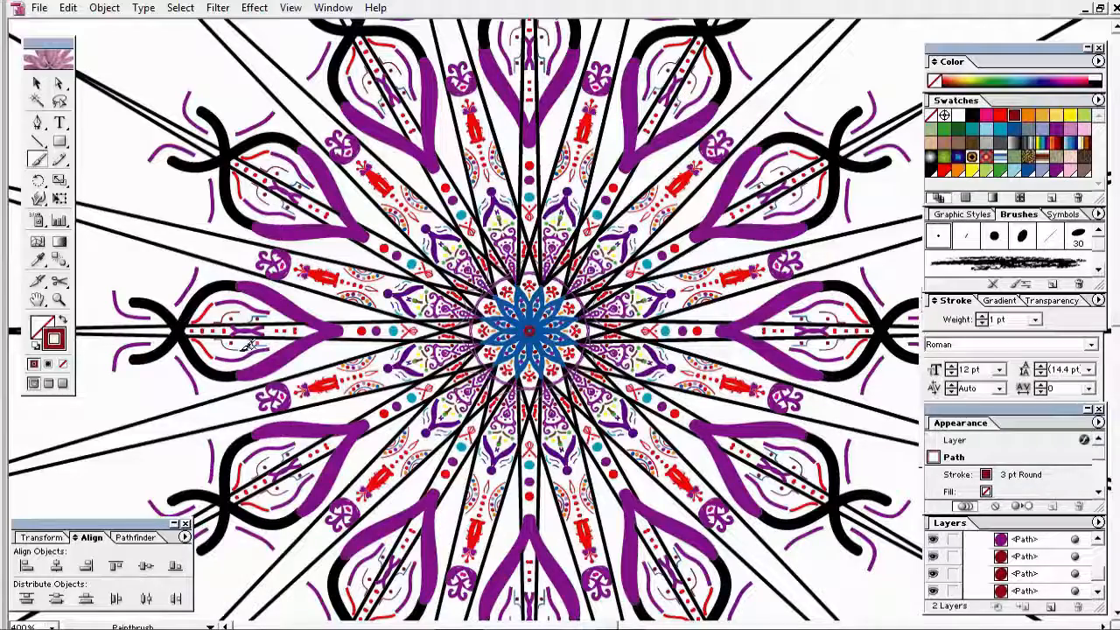
left_click(240, 345)
left_click(1034, 320)
left_click(1006, 346)
left_click(1035, 320)
left_click(1014, 398)
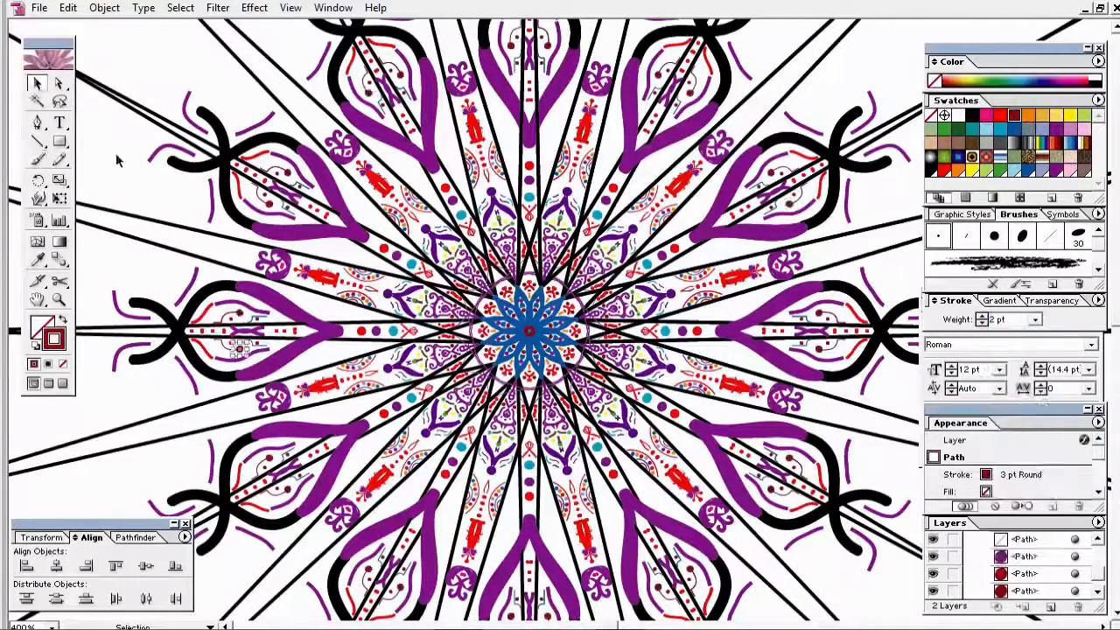
Step: Deselect everything and hide the straight radial guide-line sublayer
key("ctrl+shift+a")
left_click(1098, 592)
left_click(933, 556)
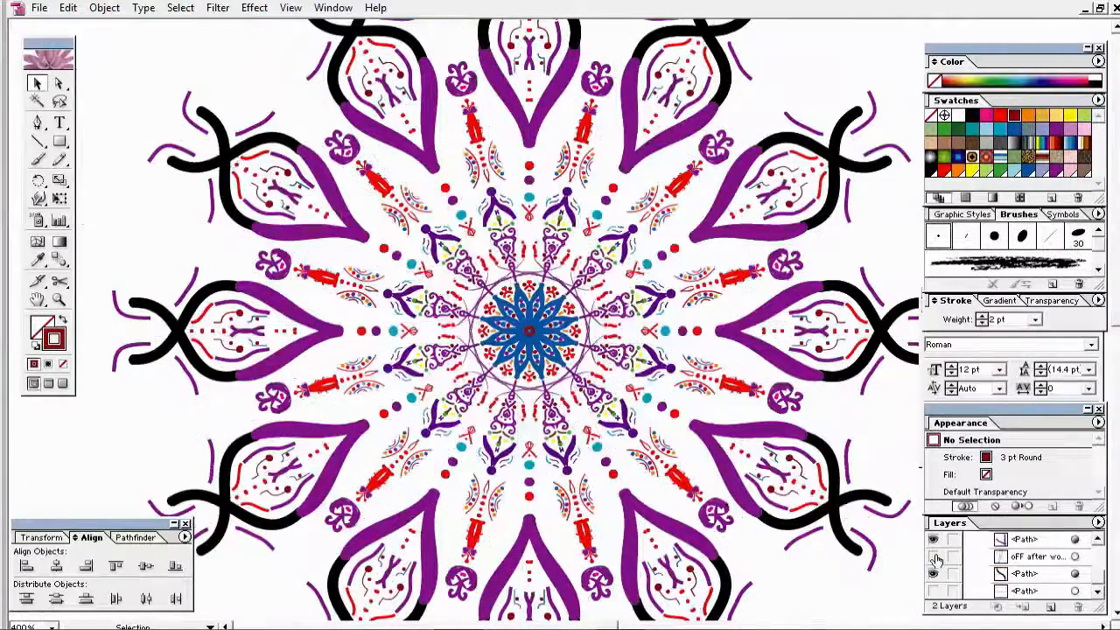
Step: Zoom into the left petal and draw a small pencil arc at 0.25 pt
left_click_drag(350, 330, 453, 299)
left_click_drag(261, 242, 563, 439)
left_click(61, 160)
left_click_drag(458, 218, 456, 213)
left_click(1035, 320)
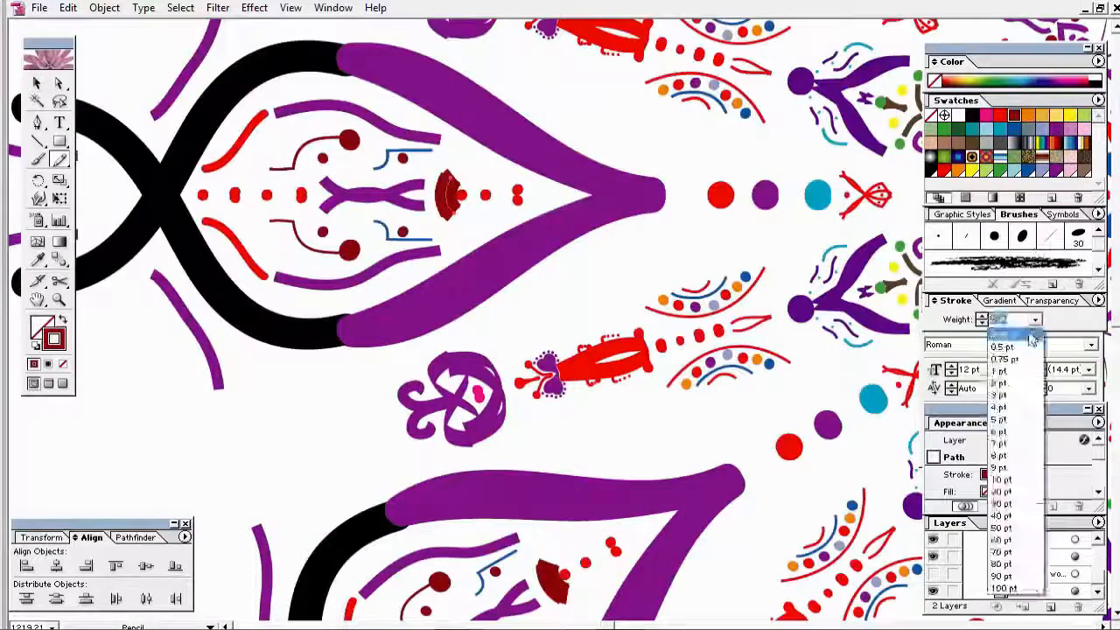
left_click(1030, 333)
key("ctrl+shift+a")
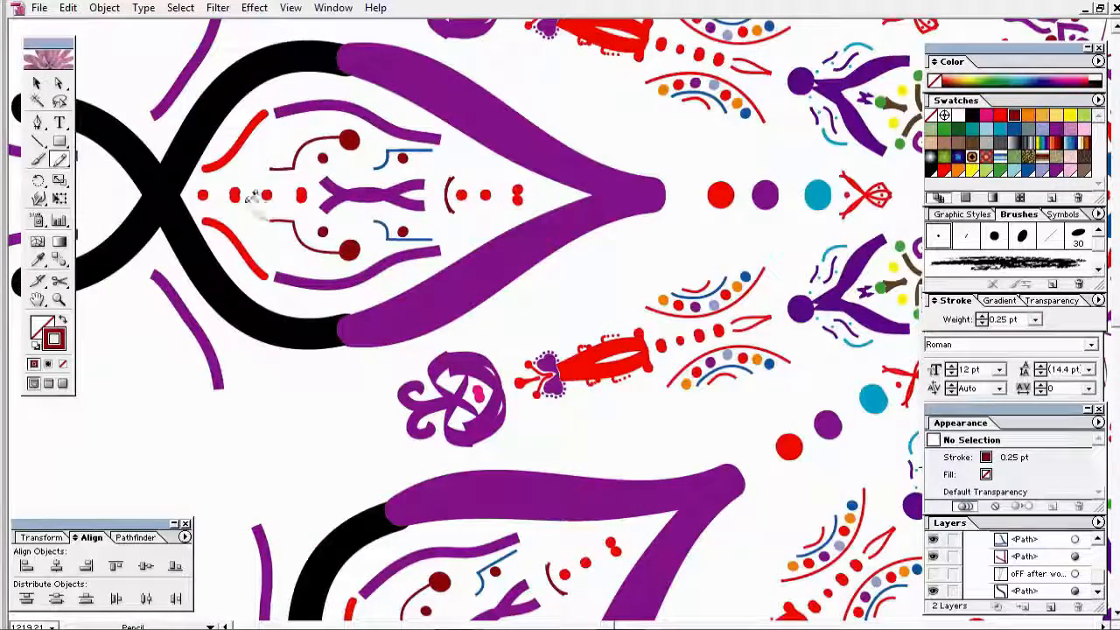
Step: Colour the new arc red and zoom back out to the whole mandala
left_click_drag(269, 168, 271, 169)
key("v")
left_click(1001, 115)
left_click_drag(350, 269, 437, 327)
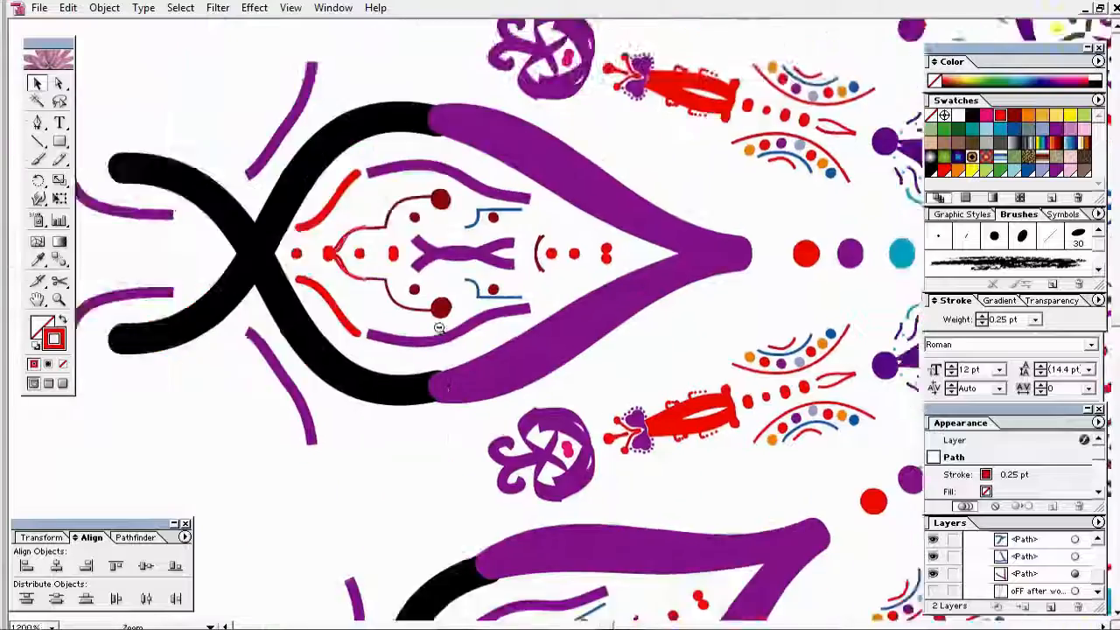
left_click(666, 351, "ctrl+alt")
left_click(667, 352, "ctrl+alt")
left_click(666, 352, "ctrl+alt")
left_click(599, 339, "ctrl")
left_click(575, 306, "ctrl+alt")
left_click(574, 306, "ctrl+alt")
key("ctrl+shift+a")
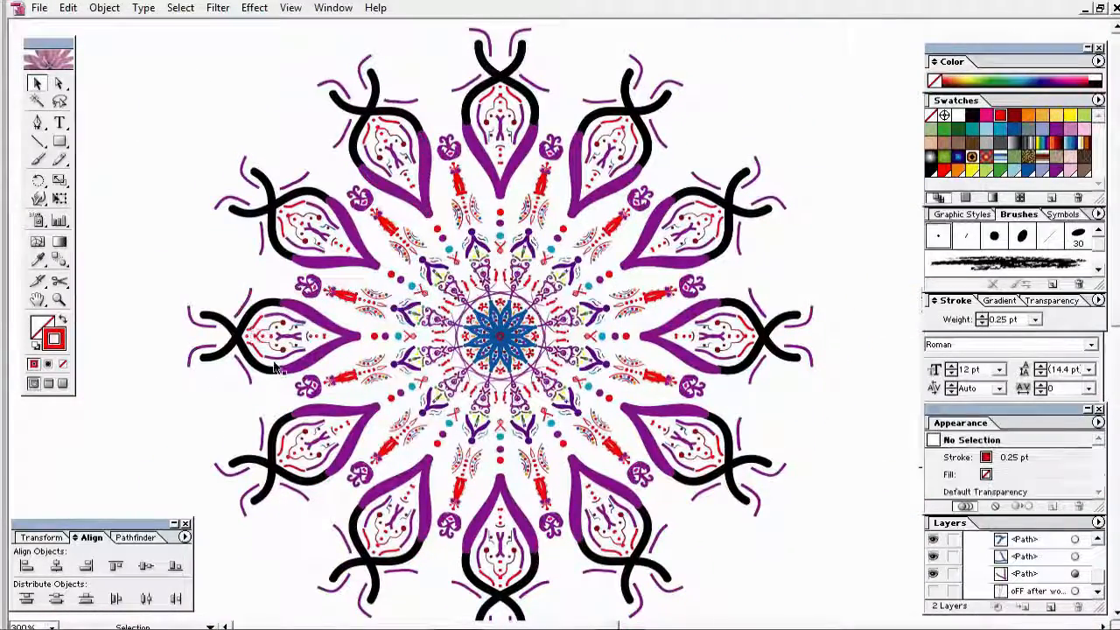
Step: Try a 1 pt purple stroke on the petal, then undo it
left_click(59, 160)
left_click_drag(338, 316, 343, 321)
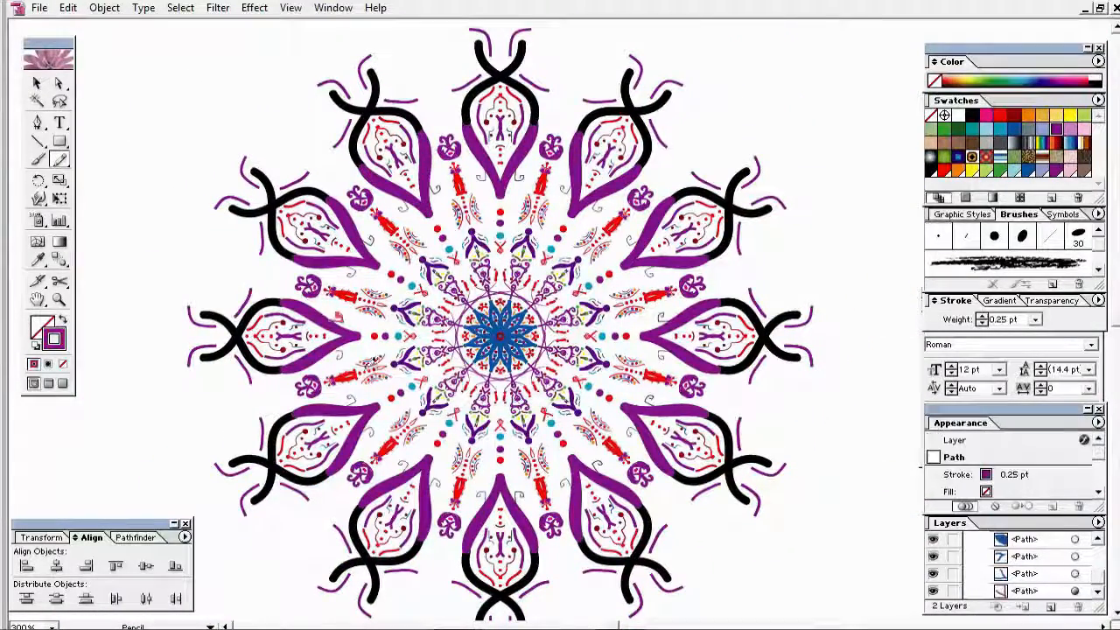
left_click(1035, 320)
left_click(1023, 374)
key("ctrl+z")
key("ctrl+z")
Step: Draw a purple curl on the petal edge and a purple bud beyond the upper-left arm
left_click_drag(226, 295, 482, 388)
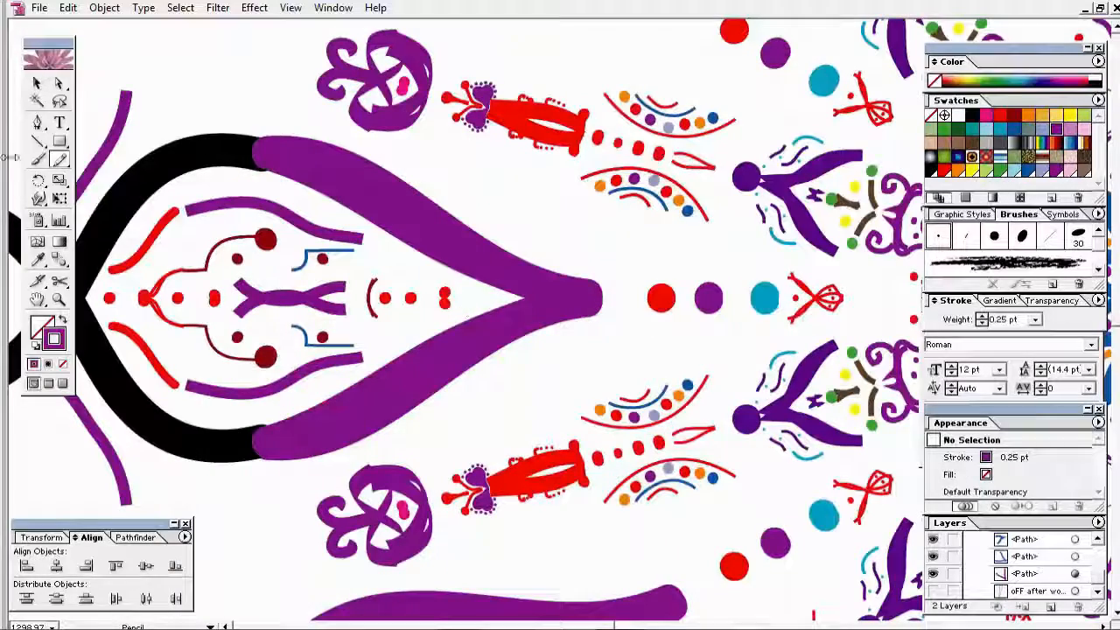
left_click_drag(487, 183, 485, 185)
left_click(573, 198, "ctrl+alt")
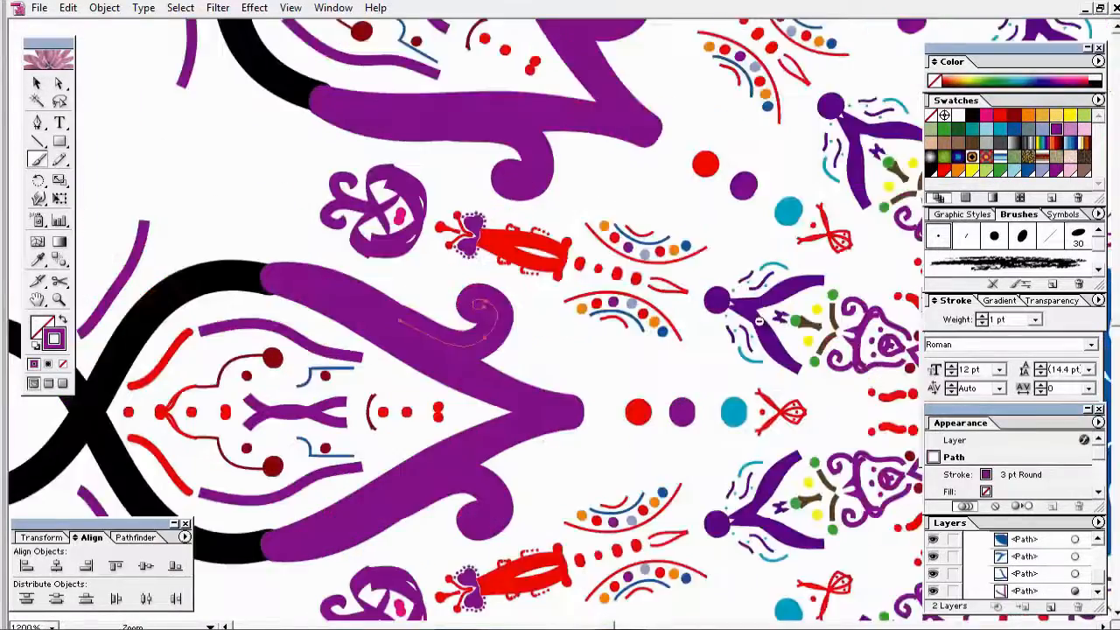
left_click(722, 336, "ctrl+alt")
left_click(721, 337, "ctrl+alt")
left_click(721, 337, "ctrl+alt")
left_click(543, 331, "ctrl+alt")
left_click_drag(556, 328, 516, 354)
left_click_drag(344, 88, 348, 90)
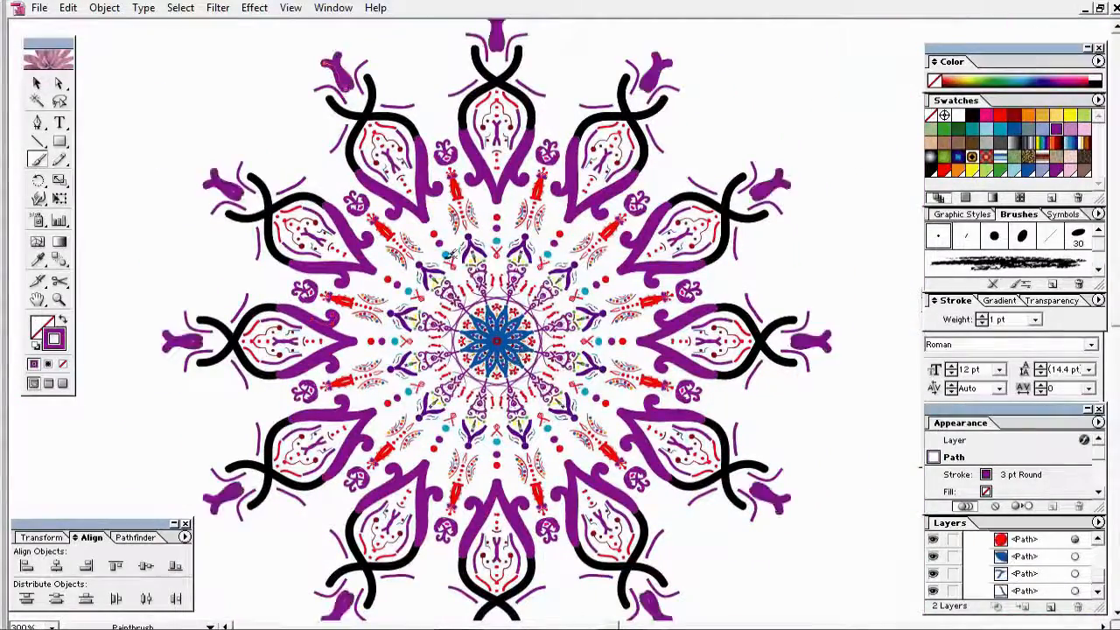
Step: Paint a red dot at the bud base with a thick round brush at 0.5 pt stroke
left_click(120, 242, "ctrl")
left_click(255, 210)
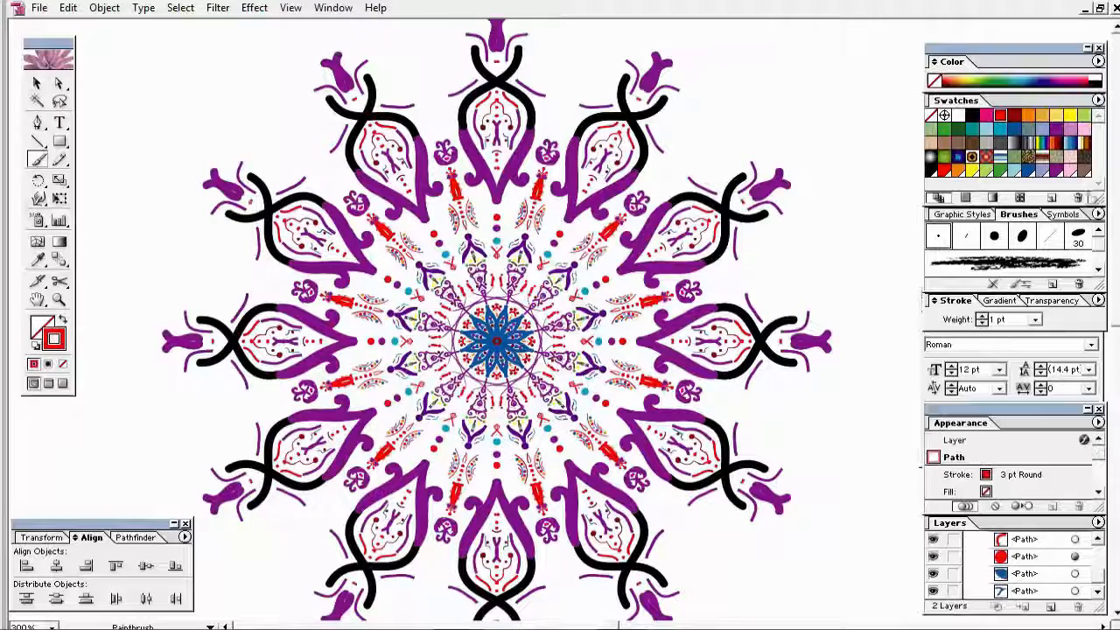
left_click(994, 236)
key("ctrl+z")
key("ctrl+z")
left_click(993, 236)
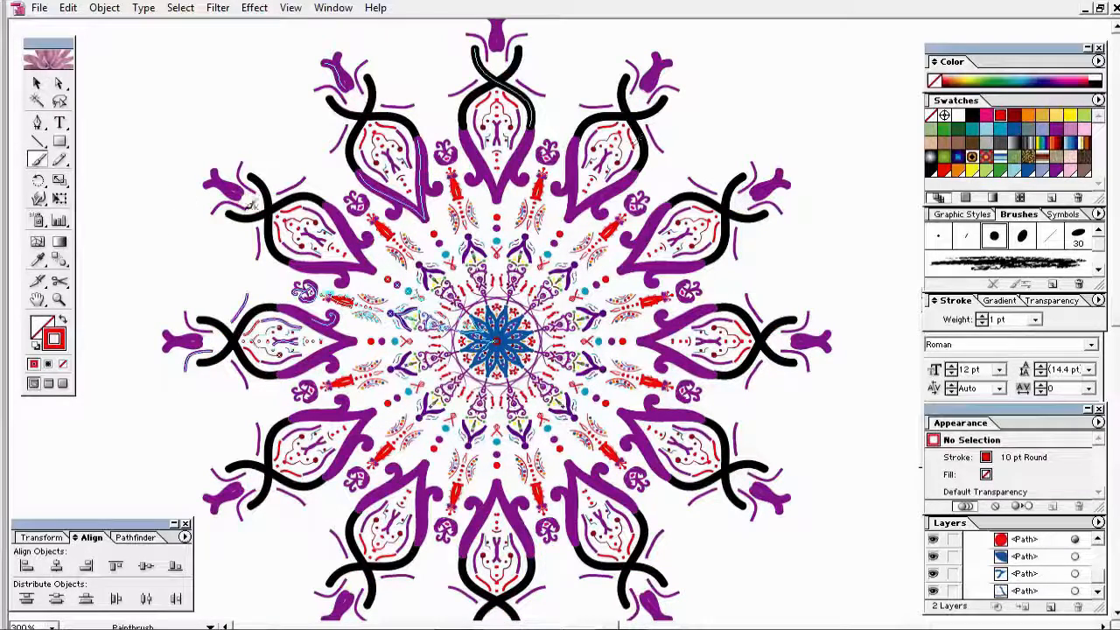
left_click(249, 201)
left_click(1035, 320)
left_click(1015, 347)
left_click(223, 182, "ctrl")
Step: Outline the bud tip beyond the upper-left arm and fill the bud tips solid red
scroll(223, 182, "left", 1)
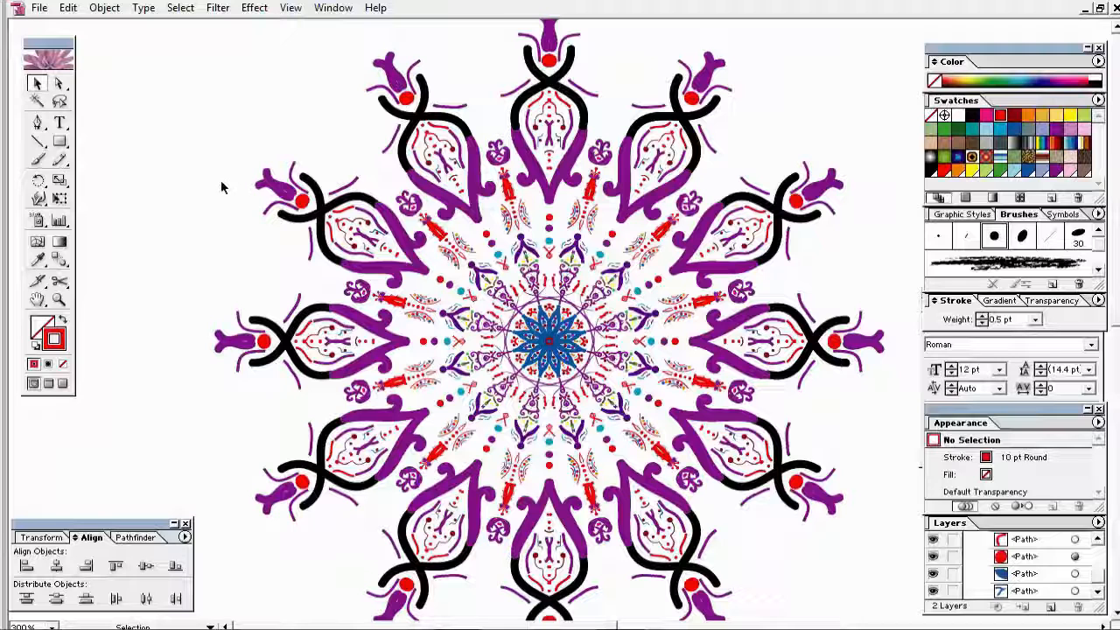
mouse_move(265, 180)
left_mouse_down()
mouse_move(234, 173)
mouse_move(246, 160)
mouse_move(266, 181)
left_mouse_up()
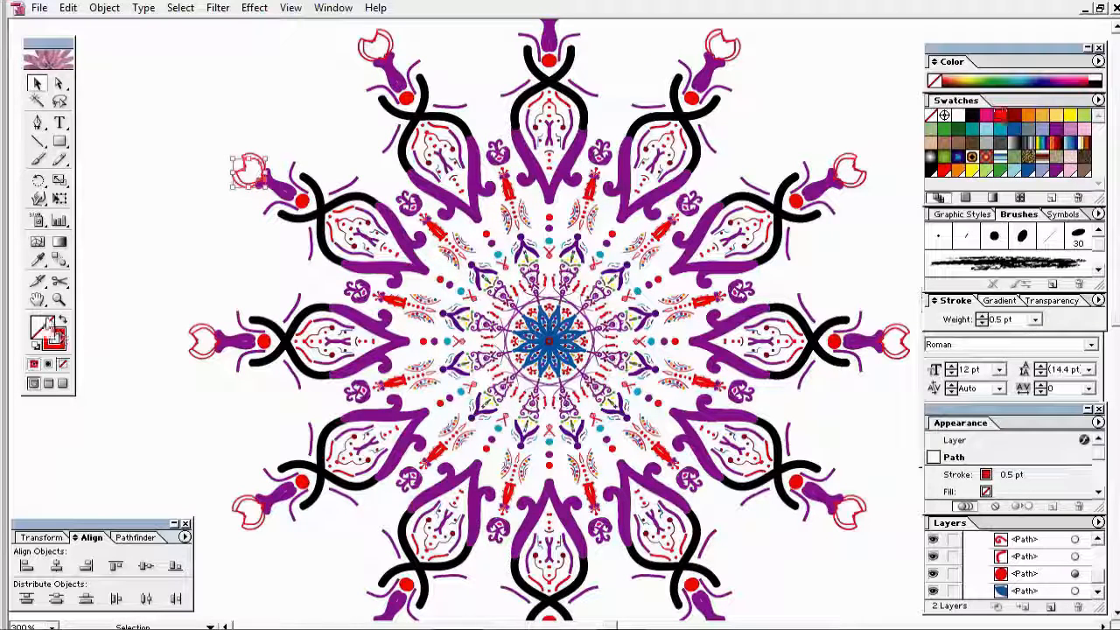
left_click(1000, 116)
left_click(106, 188)
left_click_drag(196, 202, 175, 272)
key("ctrl+minus")
left_click_drag(341, 278, 494, 318)
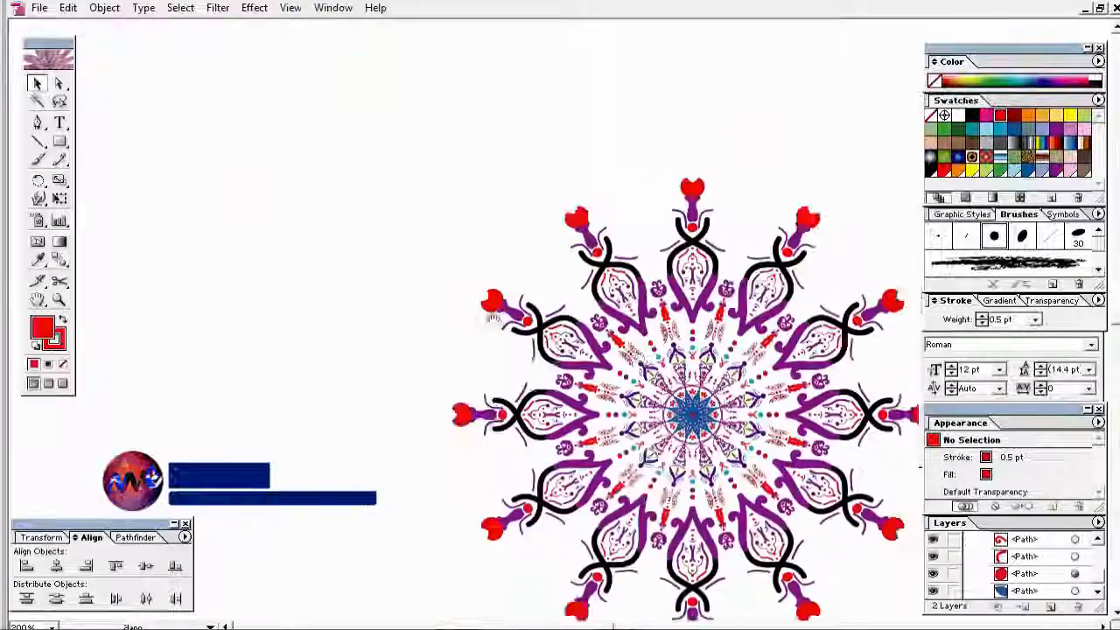
Step: Draw a wavy red pencil line between the arms with the fill set to None
left_click_drag(572, 338, 429, 241)
key("ctrl+plus")
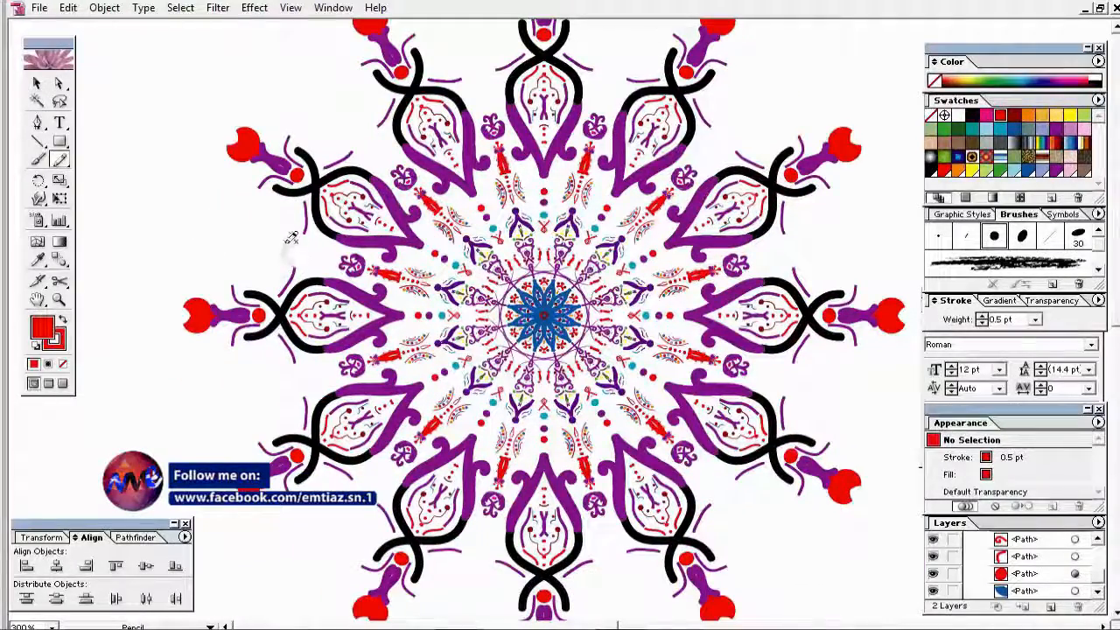
left_click_drag(292, 238, 313, 229)
left_click(62, 364)
key("v")
left_click(220, 346)
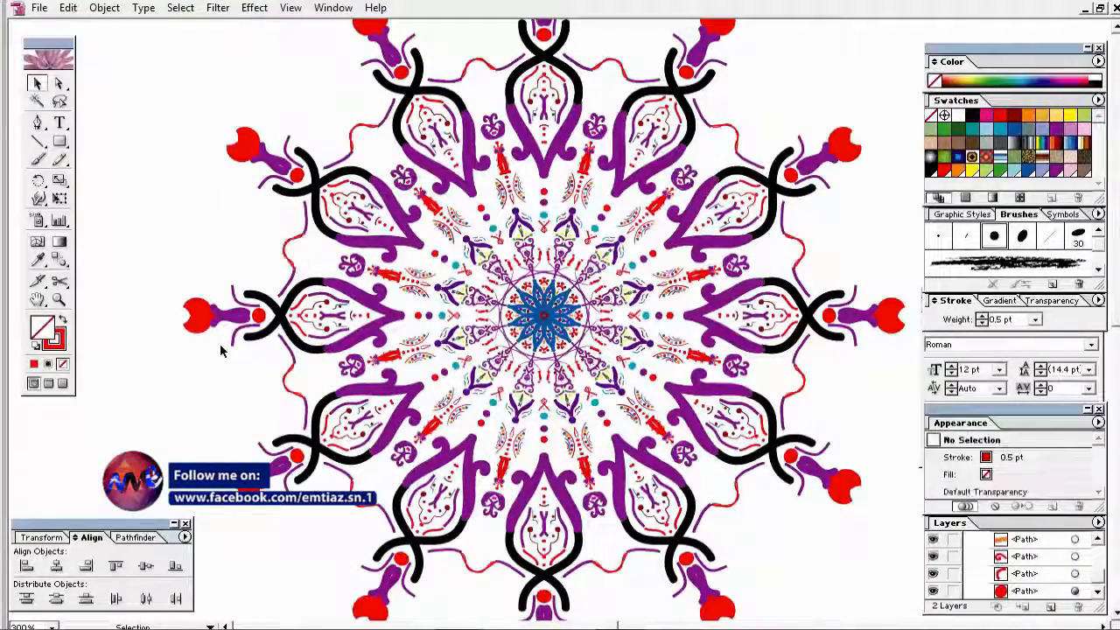
mouse_move(511, 271)
left_mouse_down()
mouse_move(432, 250)
mouse_move(443, 270)
mouse_move(486, 266)
left_mouse_up()
key("ctrl+minus")
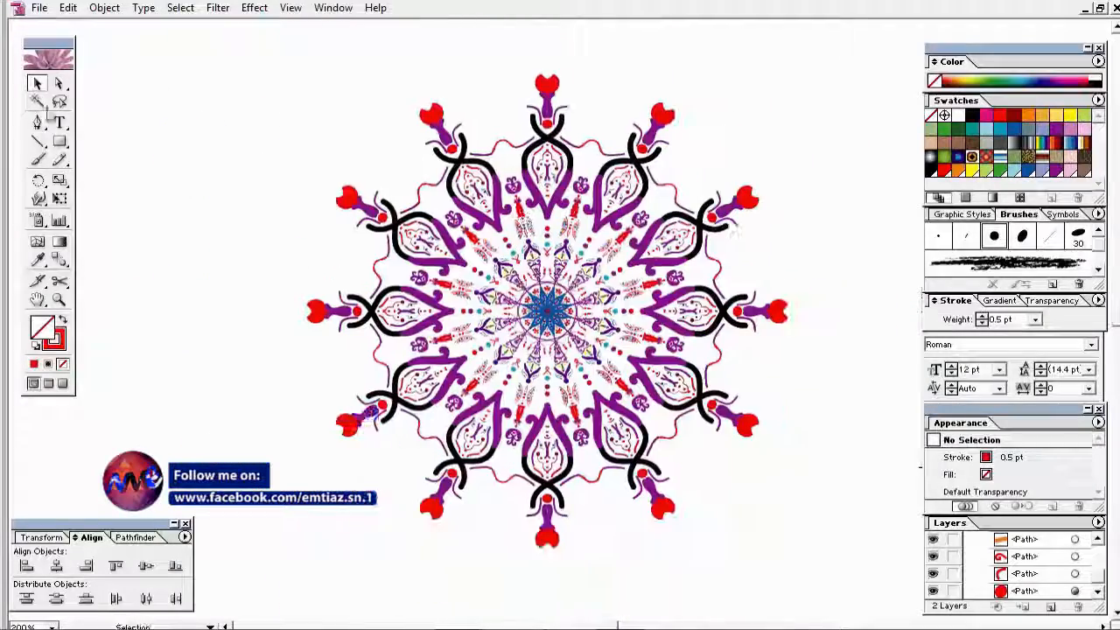
Step: Try red brush dots at a bud tip at 0.25, 0.5 and 1 pt, then undo them
key("b")
left_click(1000, 115)
left_click(424, 100)
left_click(1035, 320)
left_click(1013, 334)
left_click(1035, 320)
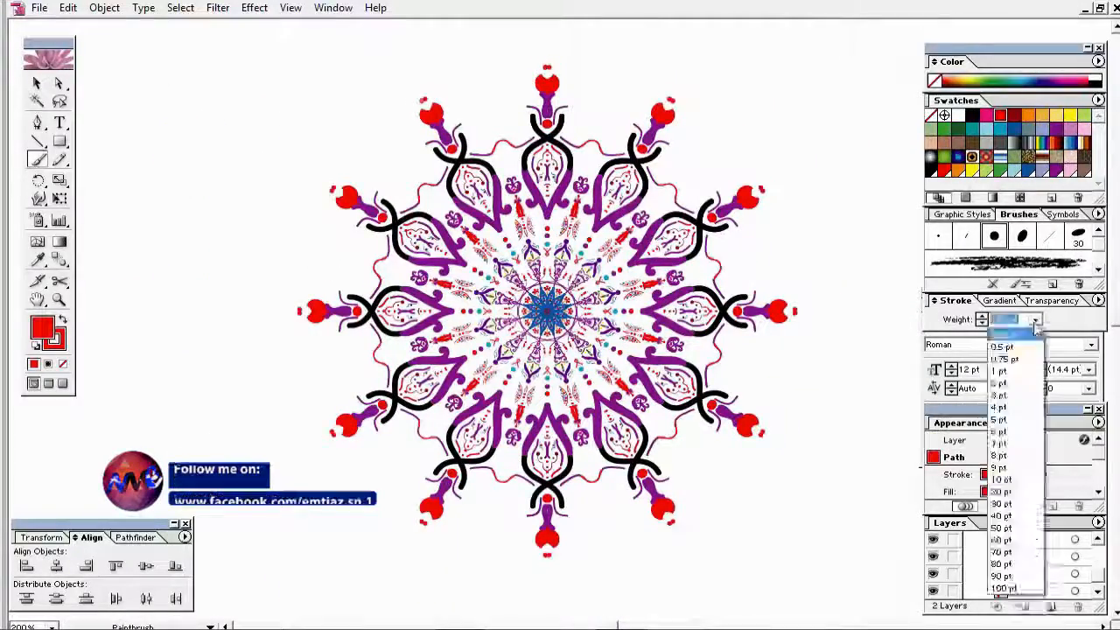
left_click(1005, 347)
left_click(1034, 320)
left_click(1004, 373)
key("ctrl+z")
left_click_drag(280, 130, 400, 262)
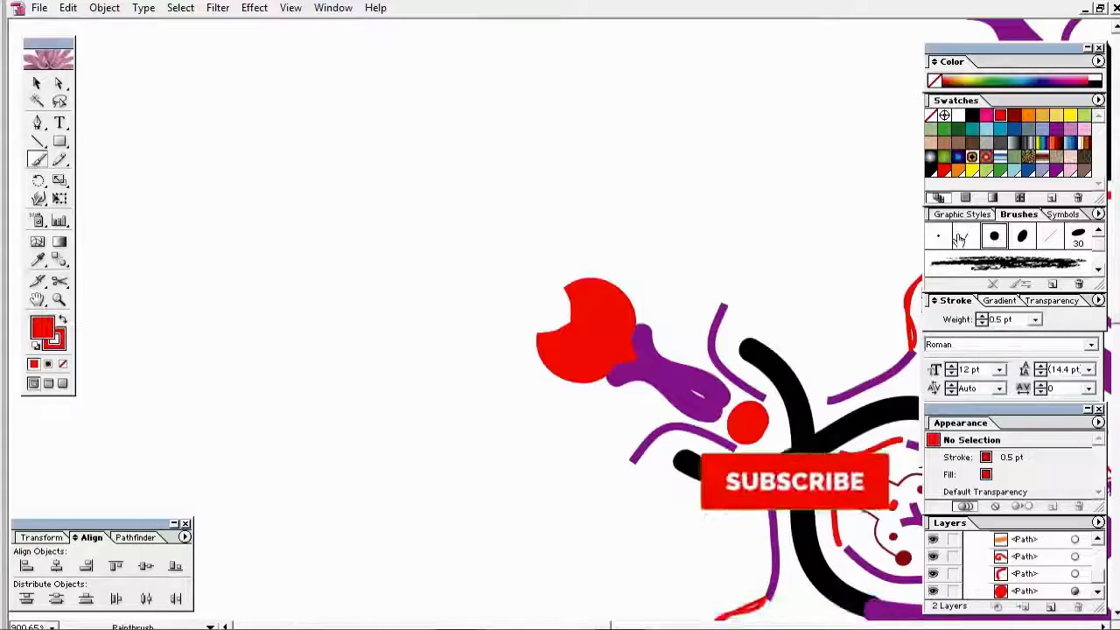
Step: Paint a 4 pt red dot in the bud tip with the finest round brush
left_click(940, 236)
left_click(546, 307)
left_click(1034, 320)
left_click(1016, 410)
key("v")
left_click(300, 264)
scroll(298, 262, "down", 2)
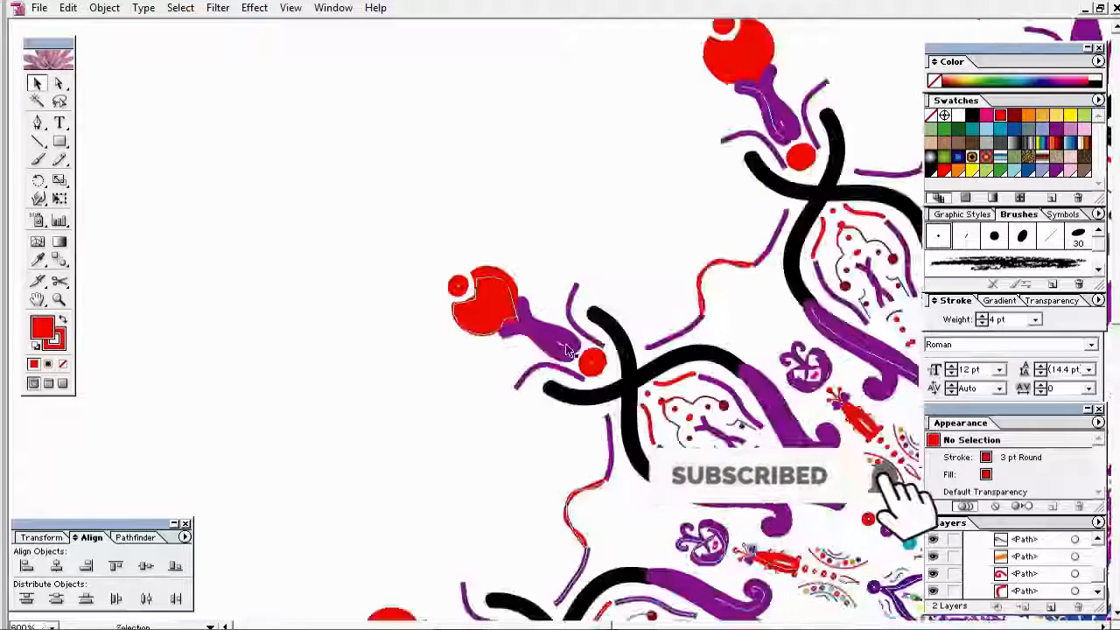
Step: Paint four small purple dots up the bud stem and two red dots beside the red ball
key("b")
left_click(1056, 128)
left_click(555, 314)
left_click(554, 299)
left_click(558, 283)
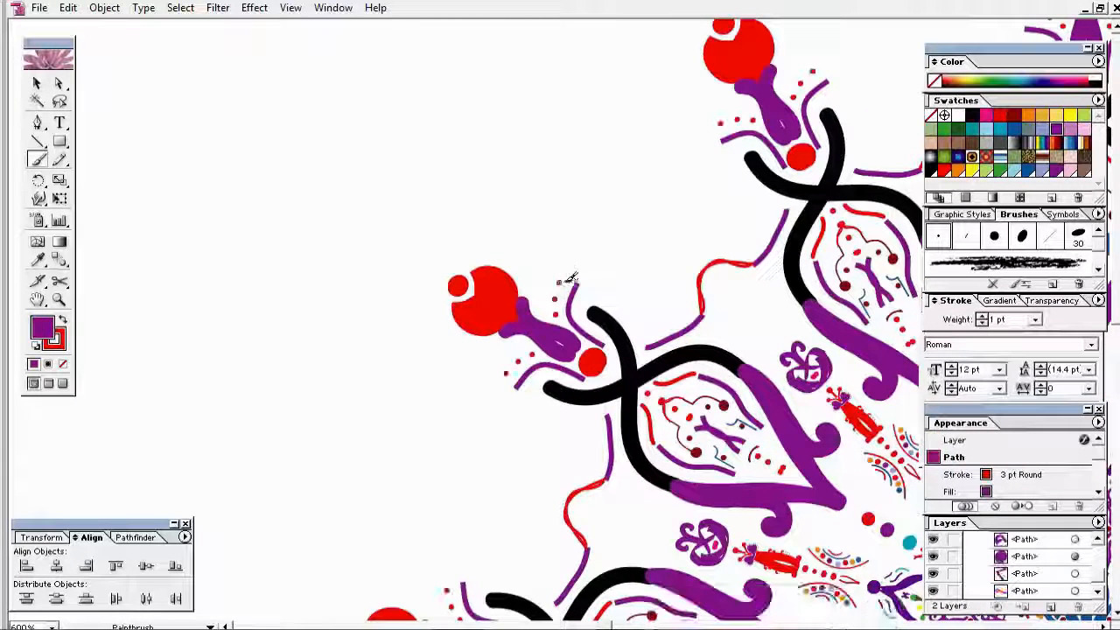
left_click(572, 276)
left_click(605, 378)
left_click(615, 376)
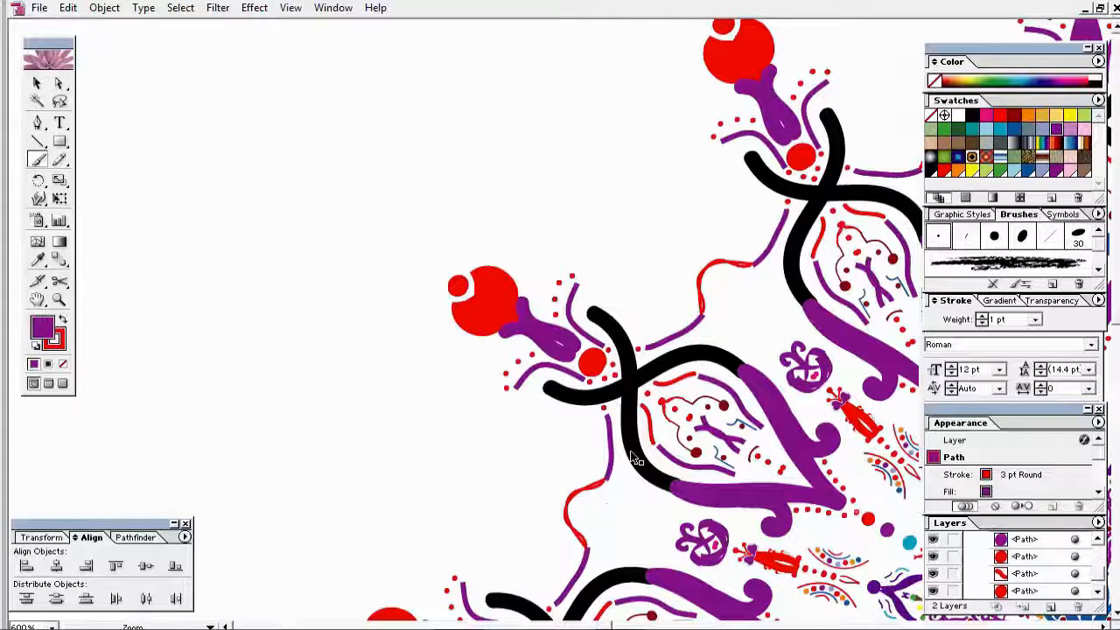
Step: Zoom out to the whole mandala, select all and nudge it left, deselect, and save
key("ctrl+minus")
key("ctrl+minus")
left_click_drag(637, 457, 314, 298)
key("ctrl+minus")
left_click_drag(275, 96, 786, 584)
left_click_drag(607, 371, 529, 396)
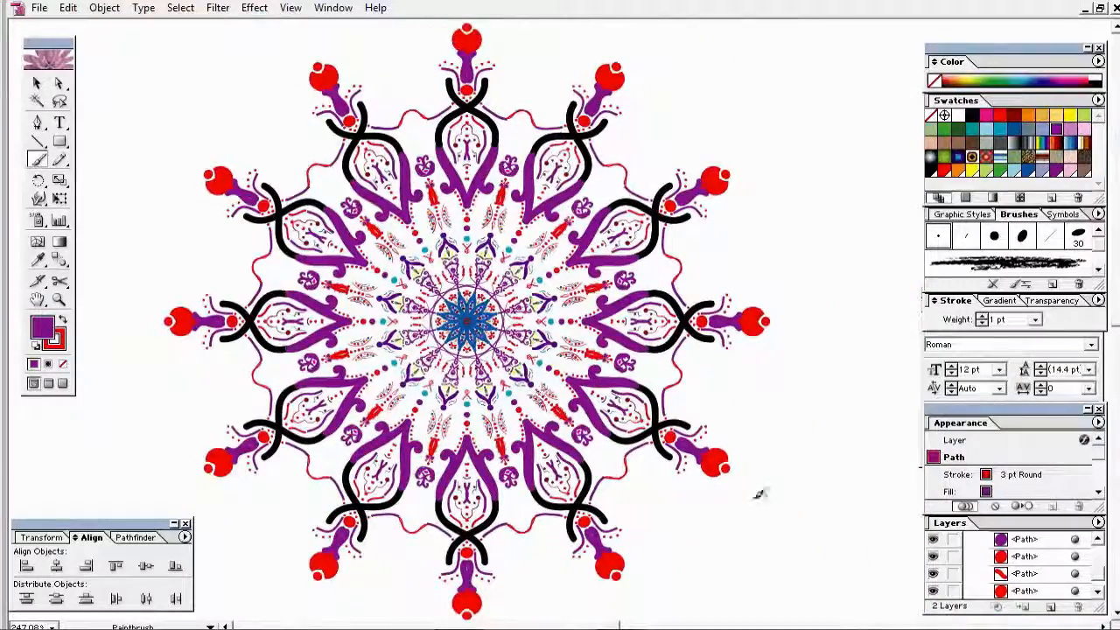
left_click(38, 83)
key("ctrl+a")
key("Left")
key("Left")
key("Left")
key("Left")
key("Left")
key("Left")
key("Left")
key("Left")
key("Left")
key("Left")
key("Left")
key("Left")
key("Left")
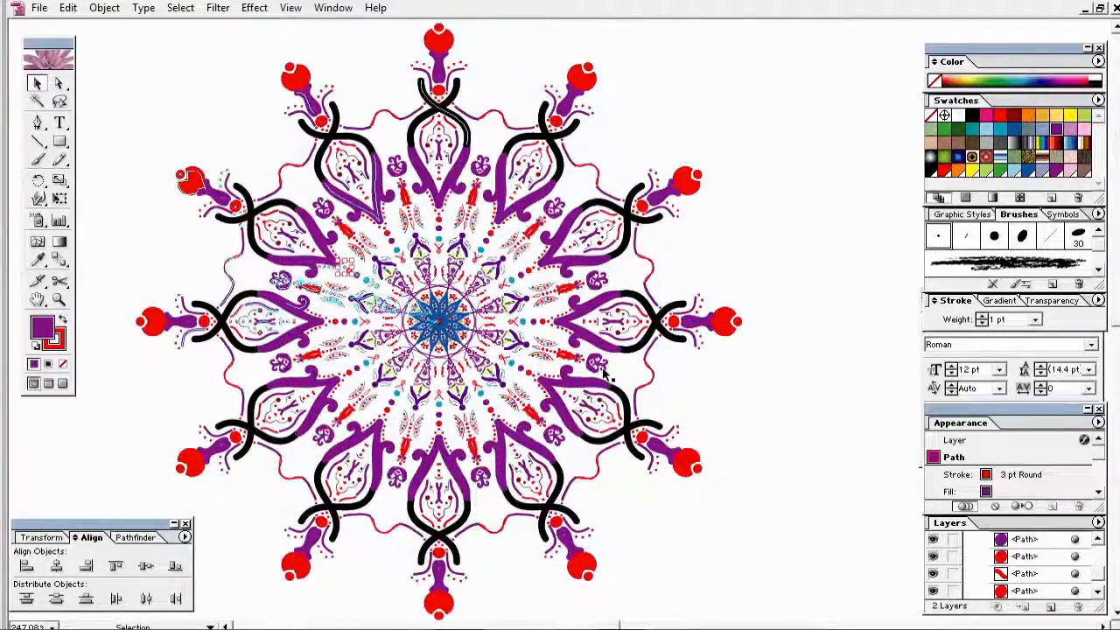
left_click(808, 443)
left_click(39, 8)
left_click(54, 117)
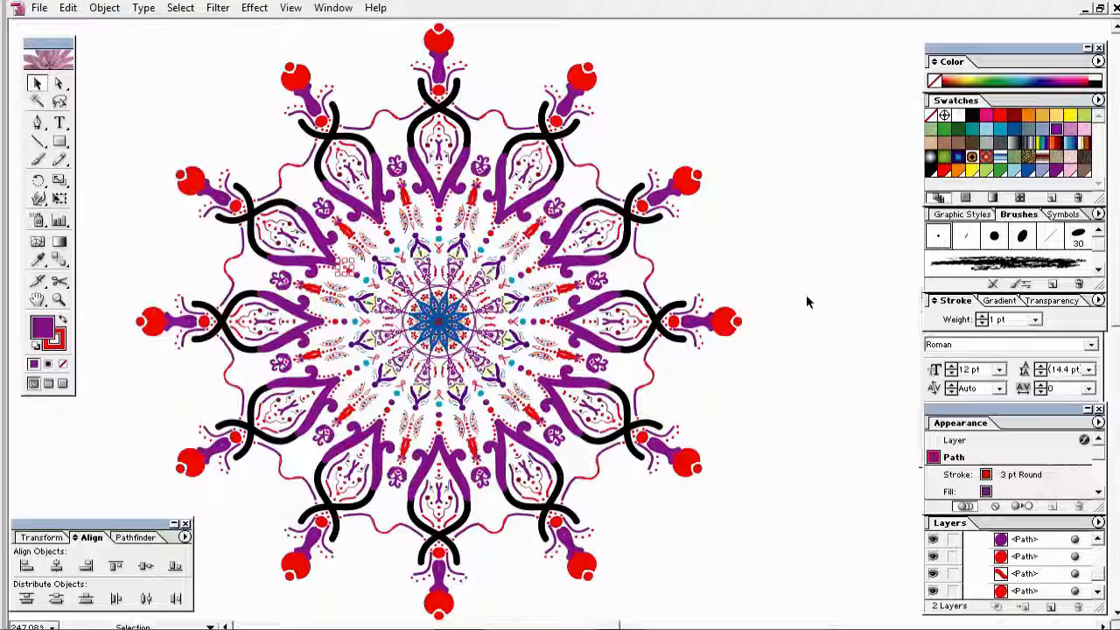